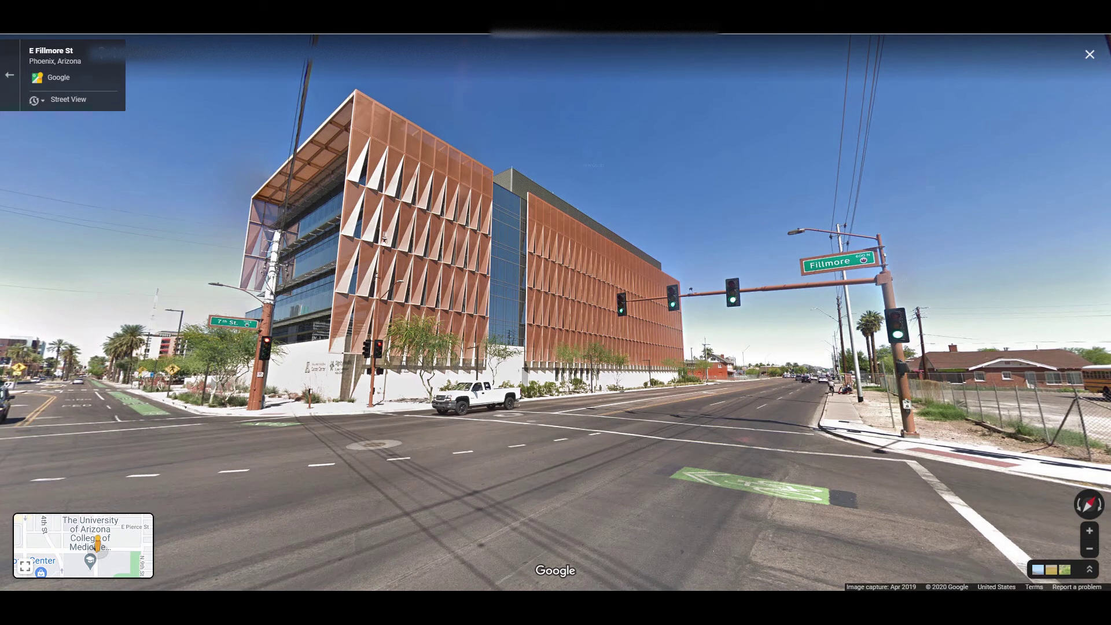
# Zoom from the Phoenix metro area into downtown, toward the Evans Churchill blocks
pyautogui.scroll(2, 681, 350)
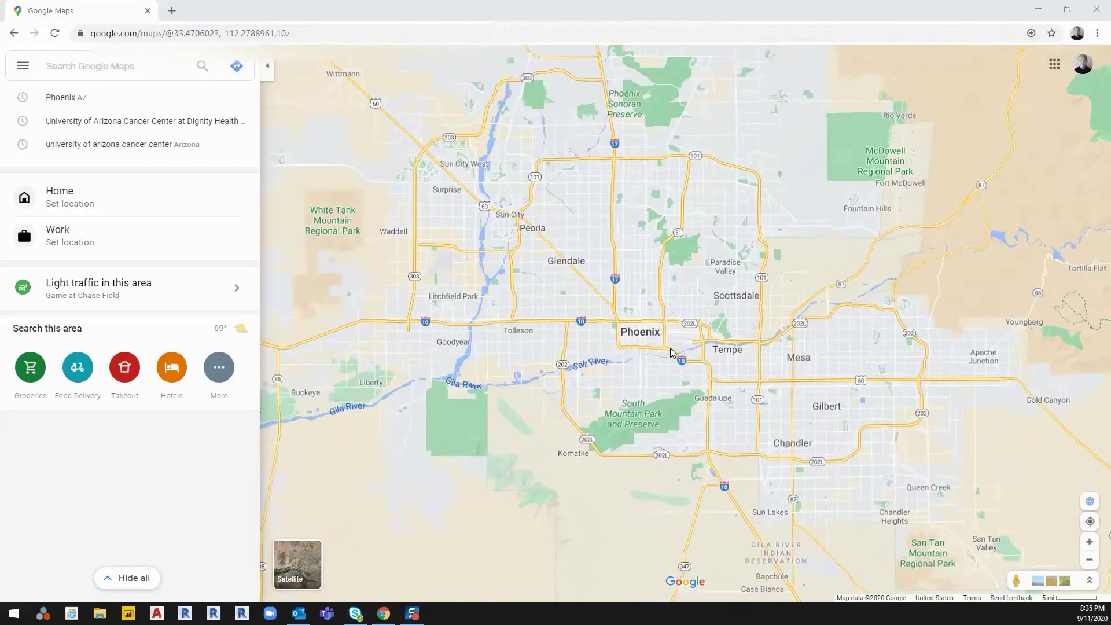
pyautogui.scroll(3, 643, 341)
pyautogui.scroll(1, 644, 342)
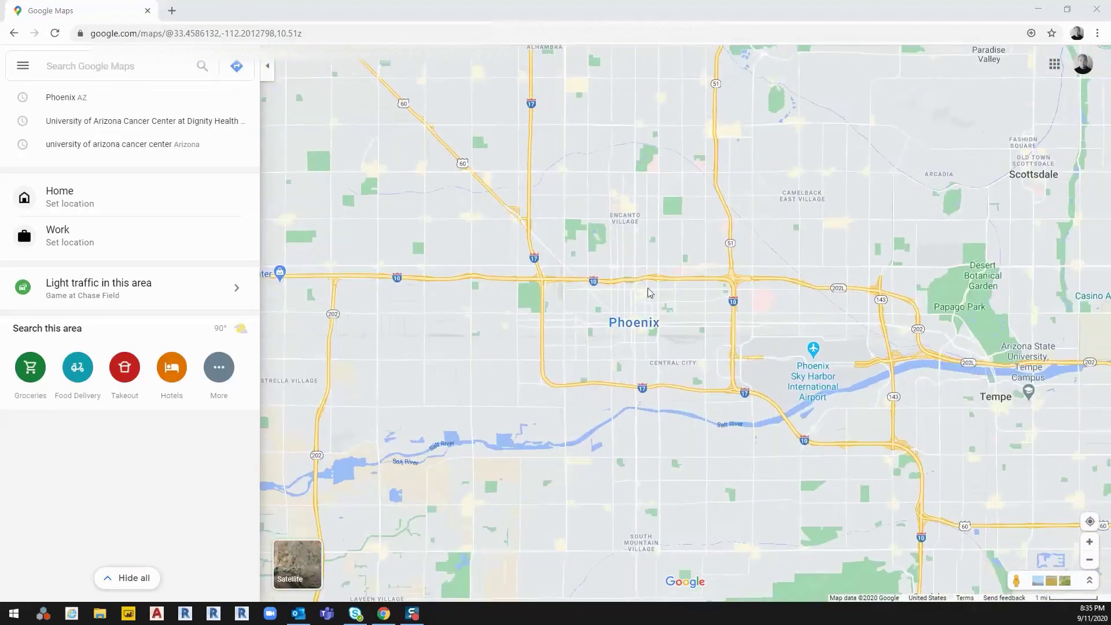
pyautogui.scroll(1, 646, 313)
pyautogui.scroll(1, 637, 306)
pyautogui.scroll(1, 636, 317)
pyautogui.scroll(2, 637, 317)
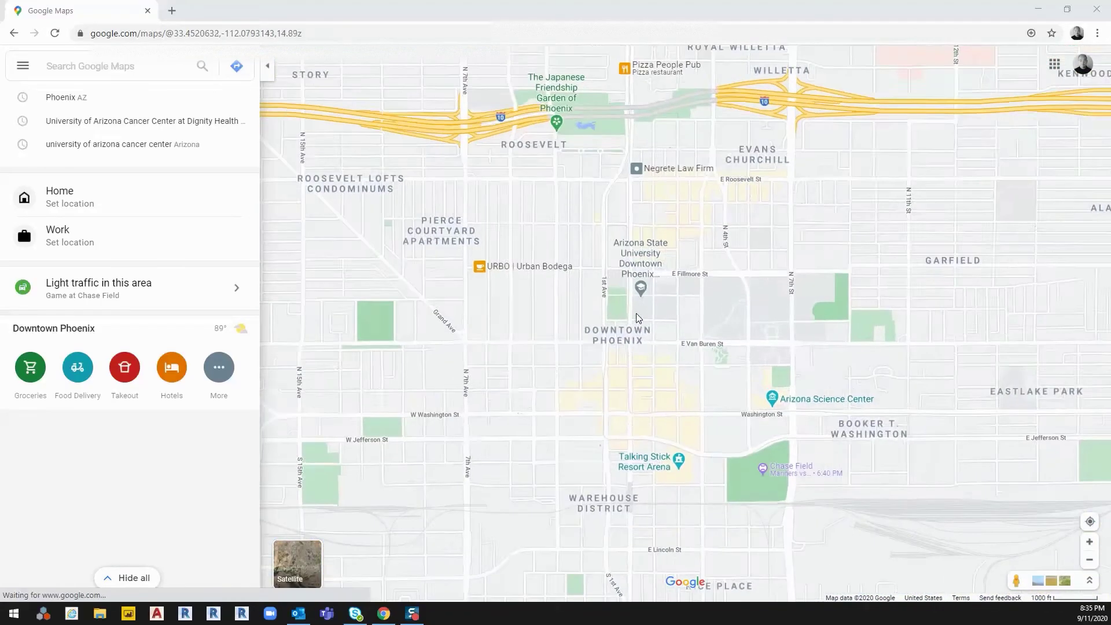
pyautogui.scroll(1, 640, 327)
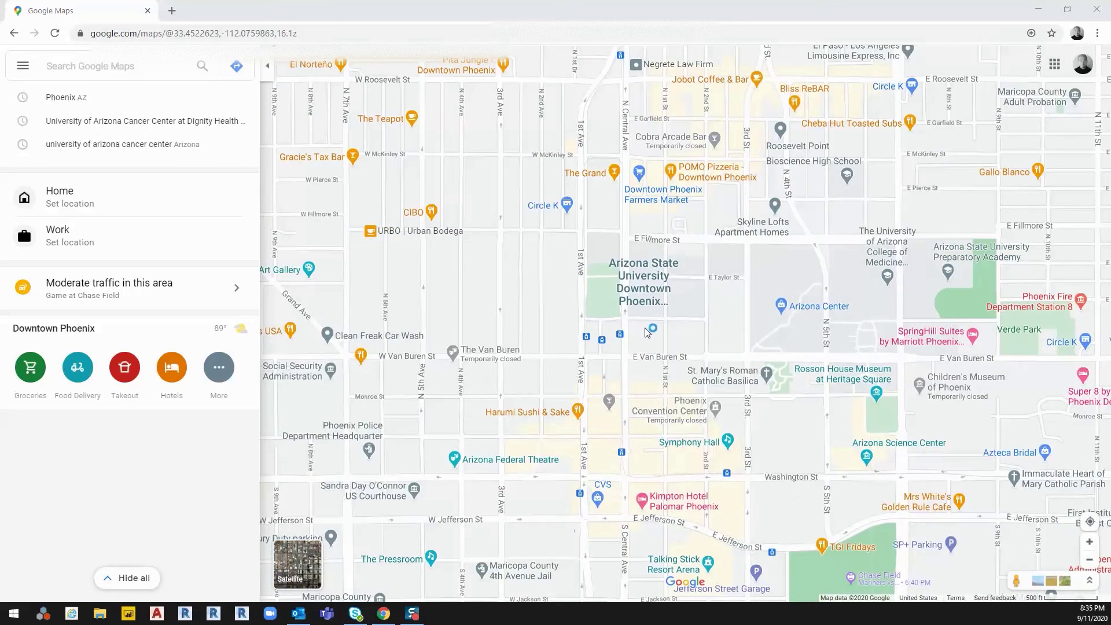
pyautogui.scroll(2, 646, 331)
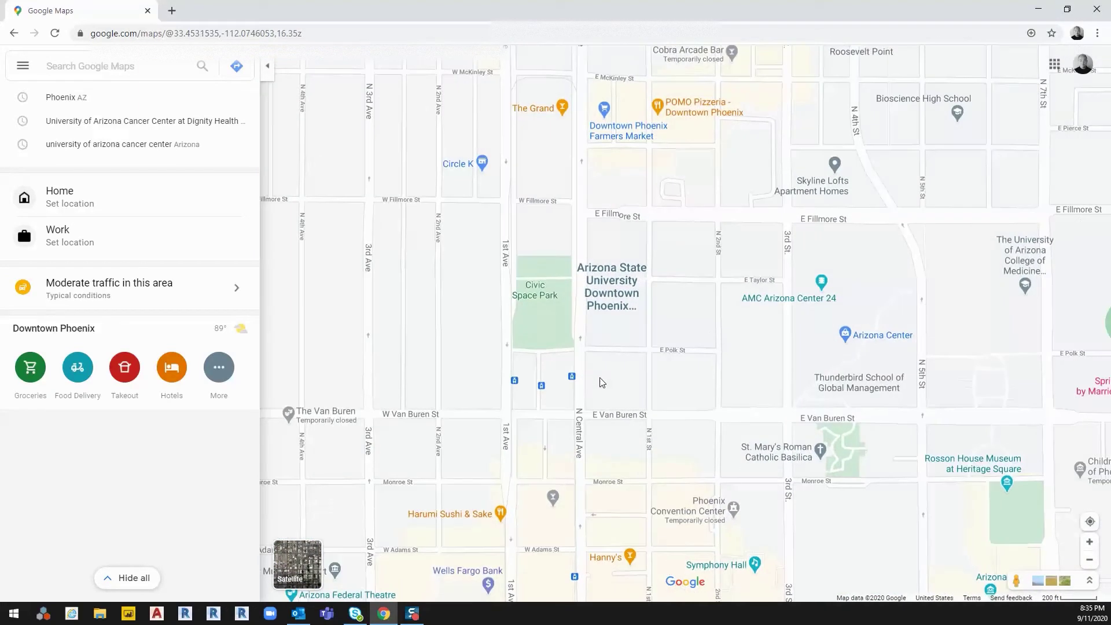
pyautogui.moveTo(716, 332); pyautogui.dragTo(463, 538)
# Zoom further and centre the block at E Fillmore St and N 7th St
pyautogui.scroll(1, 692, 372)
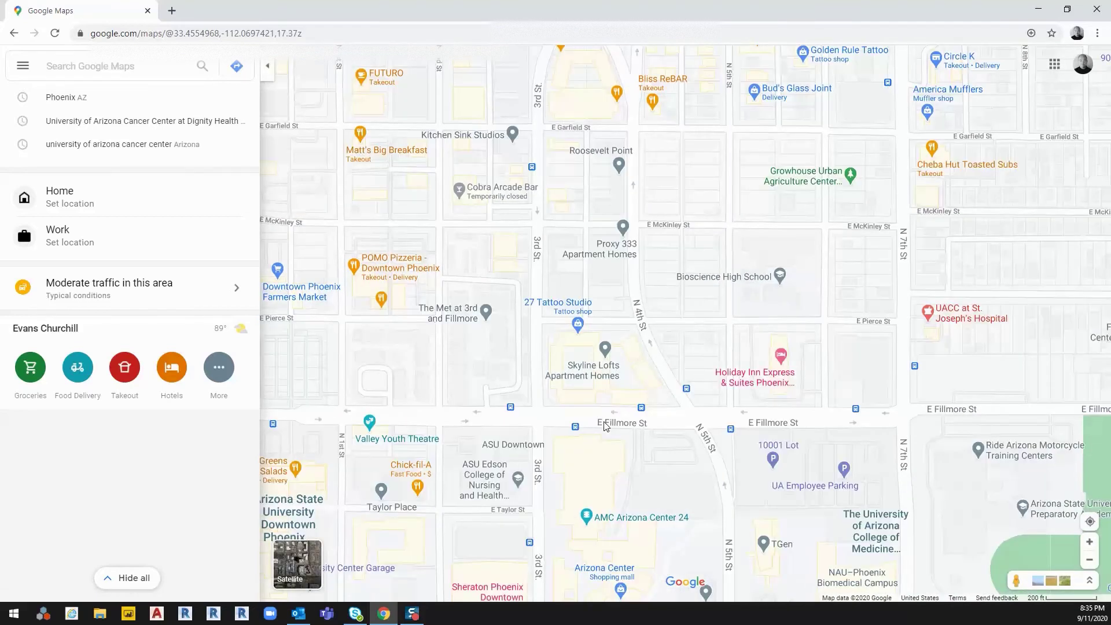
pyautogui.scroll(1, 910, 413)
pyautogui.moveTo(910, 414)
pyautogui.mouseDown()
pyautogui.moveTo(669, 346)
pyautogui.moveTo(577, 354)
pyautogui.mouseUp()
pyautogui.scroll(1, 668, 347)
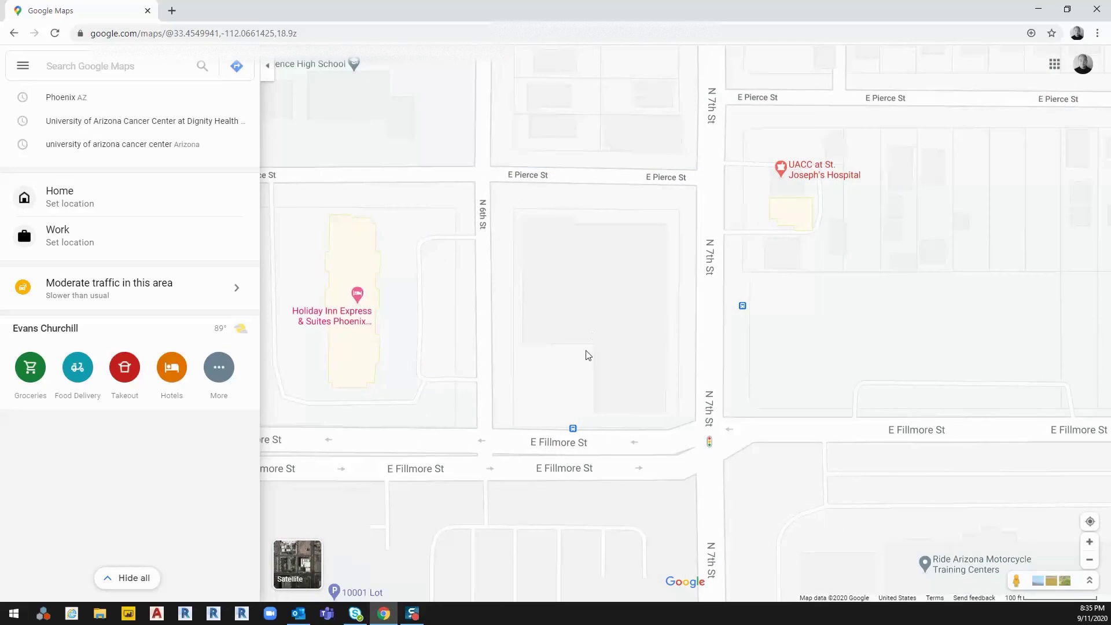
# Switch the map to satellite imagery and tilt it into a 3D perspective of the building
pyautogui.click(297, 564)
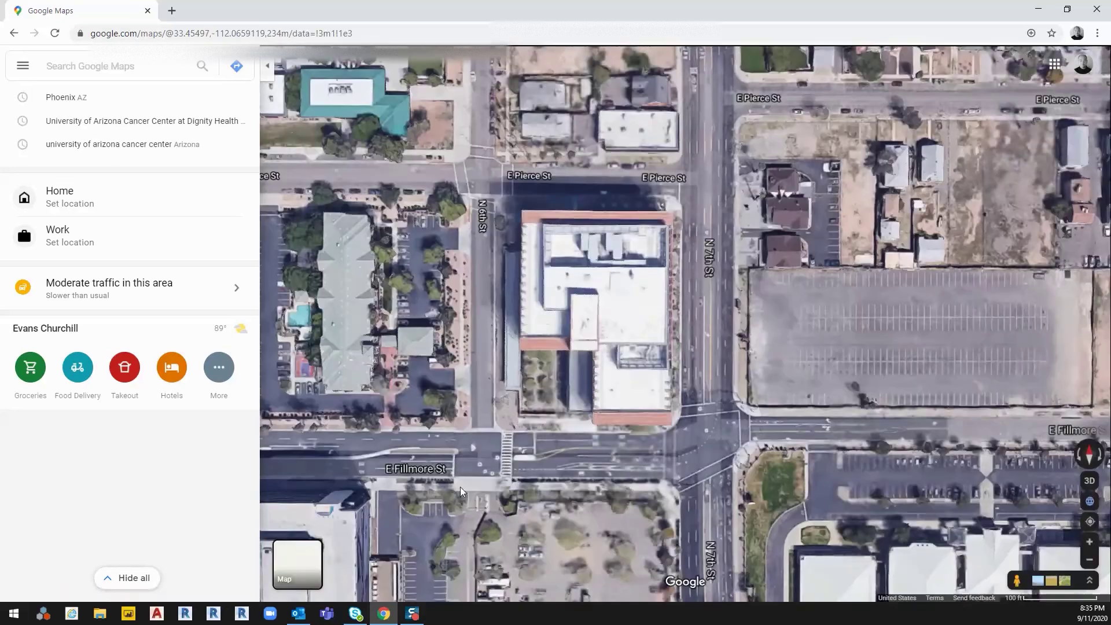
pyautogui.keyDown('ctrl'); pyautogui.moveTo(506, 453); pyautogui.dragTo(559, 280); pyautogui.keyUp('ctrl')
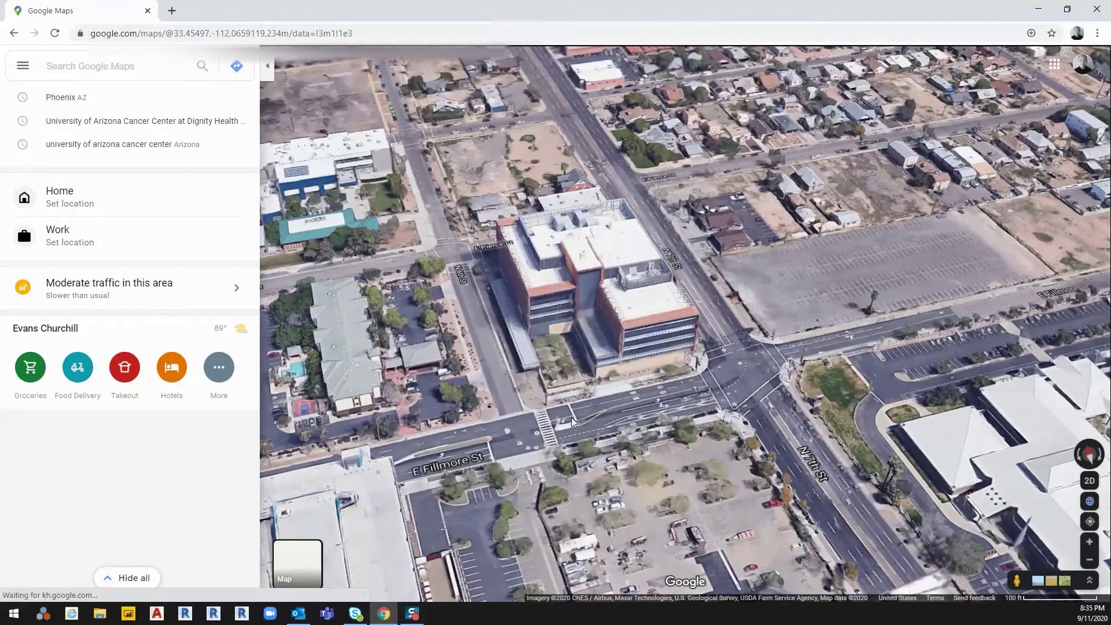
pyautogui.keyDown('ctrl'); pyautogui.moveTo(572, 421); pyautogui.dragTo(575, 331); pyautogui.keyUp('ctrl')
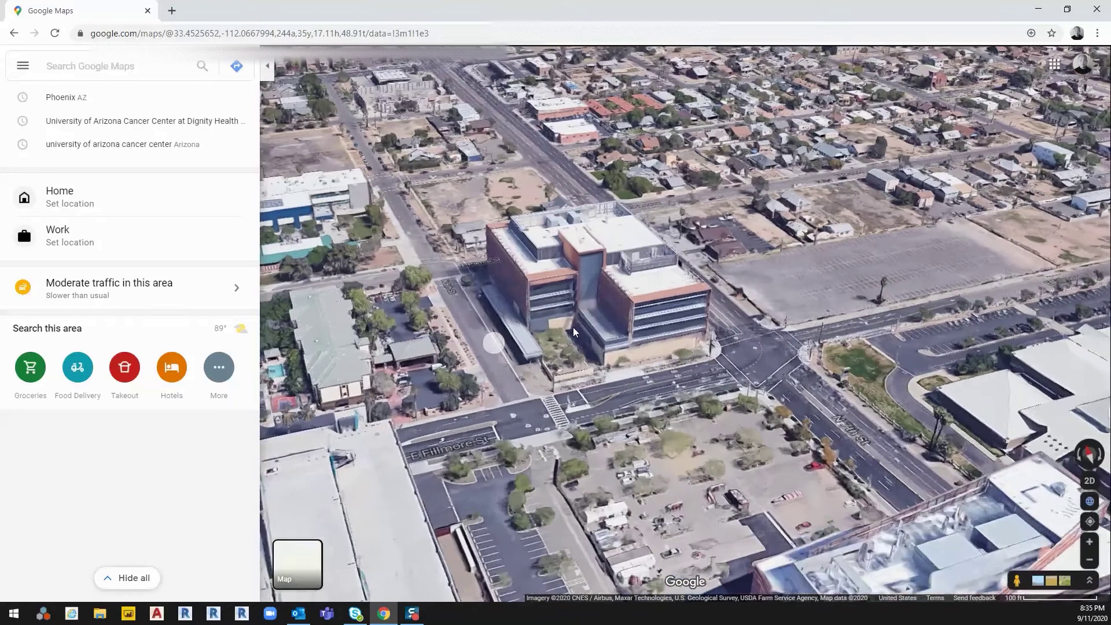
pyautogui.scroll(3, 574, 332)
pyautogui.scroll(3, 566, 371)
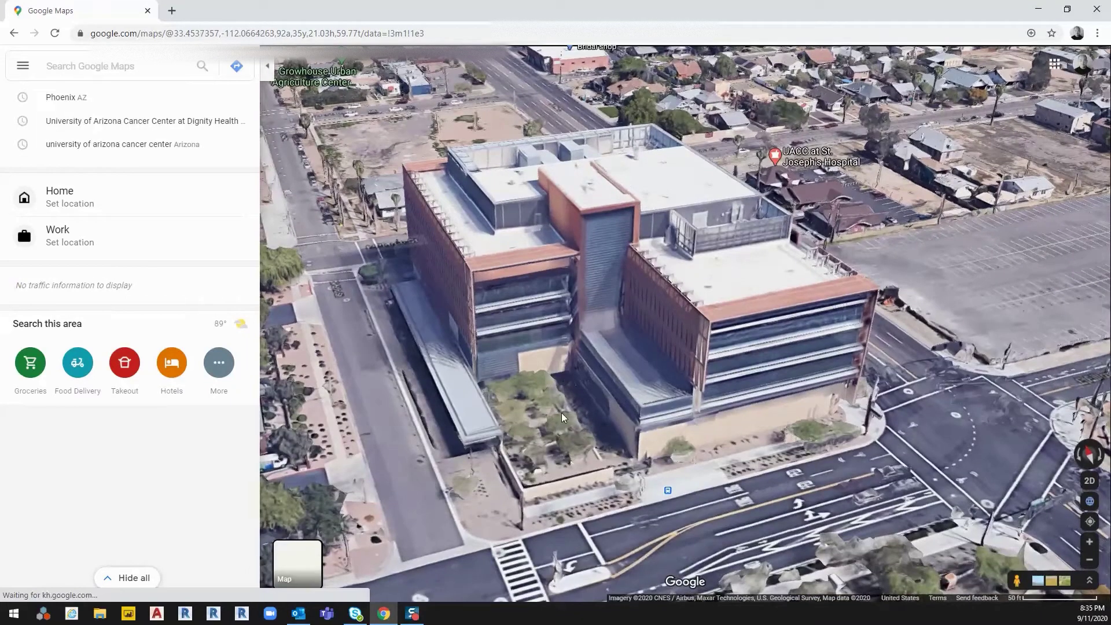
# Zoom and orbit around the building to its N 6th St side
pyautogui.keyDown('ctrl'); pyautogui.moveTo(562, 417); pyautogui.dragTo(591, 408); pyautogui.keyUp('ctrl')
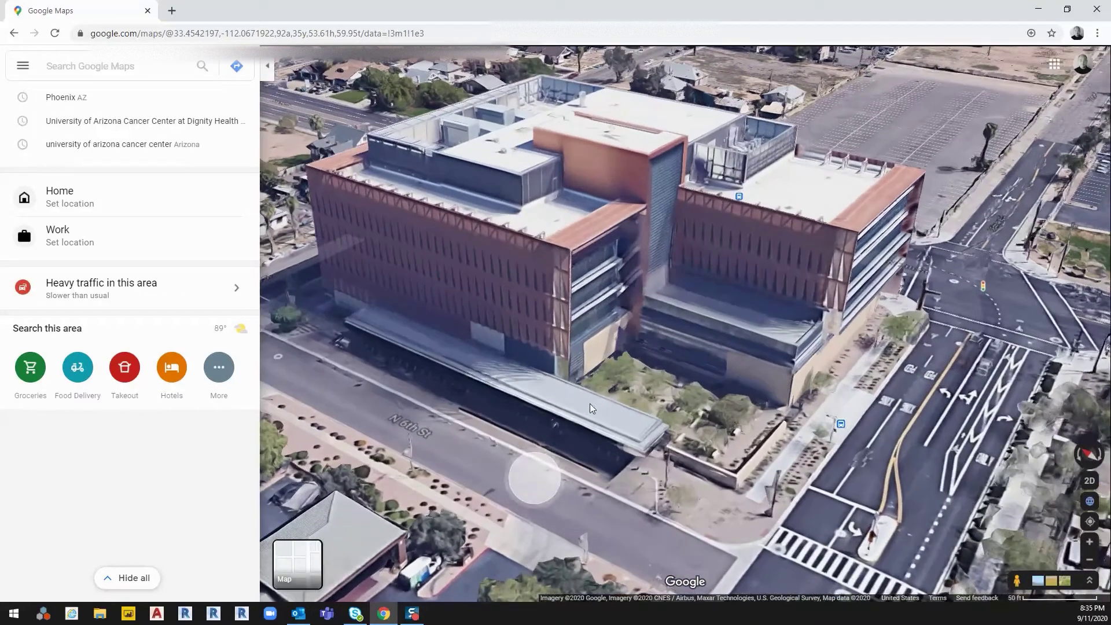
pyautogui.scroll(2, 592, 408)
pyautogui.scroll(2, 615, 410)
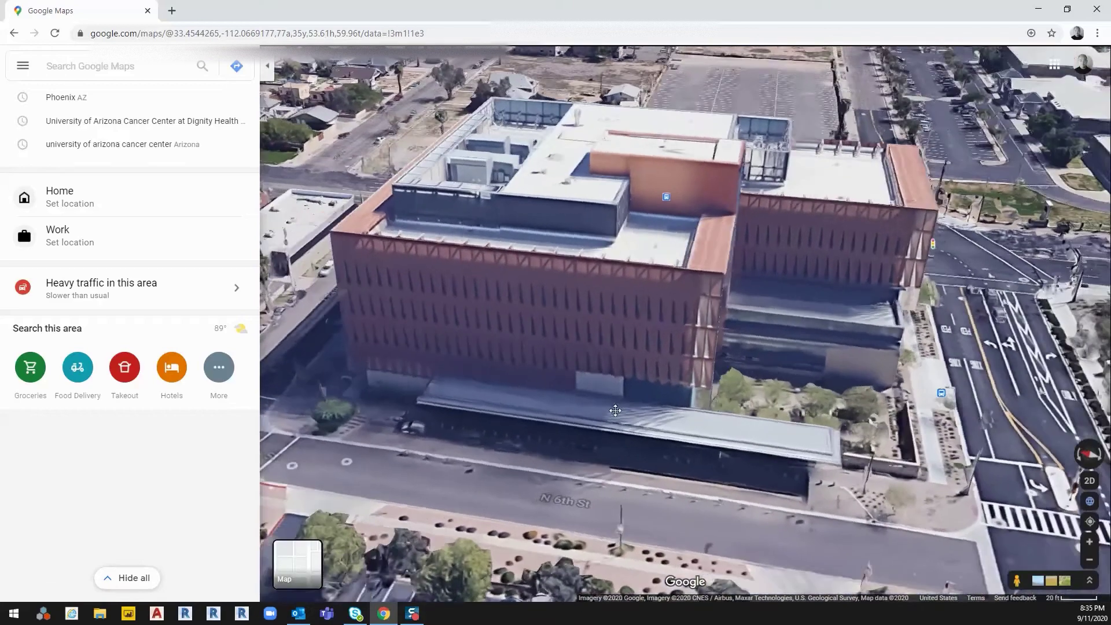
pyautogui.keyDown('ctrl'); pyautogui.moveTo(615, 411); pyautogui.dragTo(711, 419); pyautogui.keyUp('ctrl')
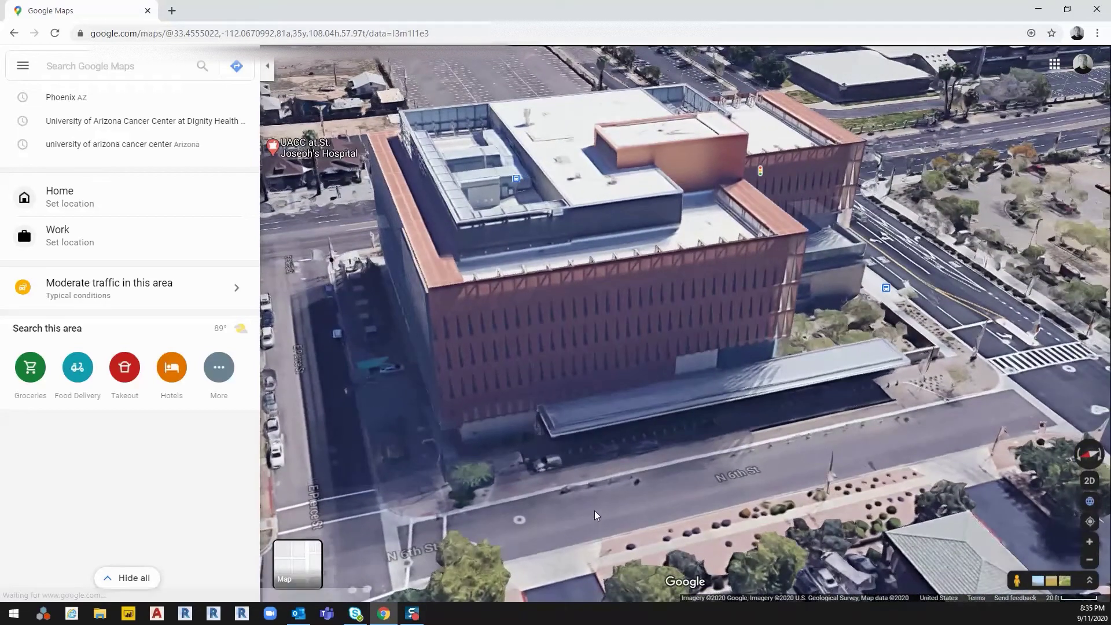
pyautogui.moveTo(596, 515)
pyautogui.keyDown('ctrl'); pyautogui.mouseDown()
pyautogui.moveTo(563, 464)
pyautogui.moveTo(493, 470)
pyautogui.moveTo(493, 430)
pyautogui.moveTo(607, 429)
pyautogui.moveTo(600, 419)
pyautogui.mouseUp(); pyautogui.keyUp('ctrl')
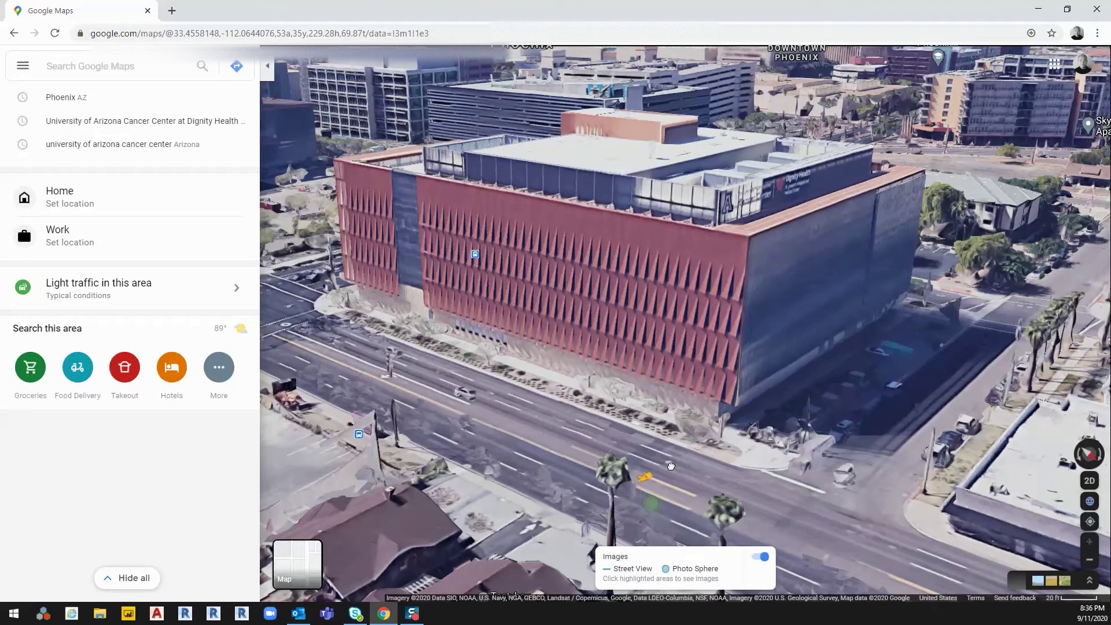
# Enter Street View beside the building and tilt up to see all of it
pyautogui.click(750, 473)
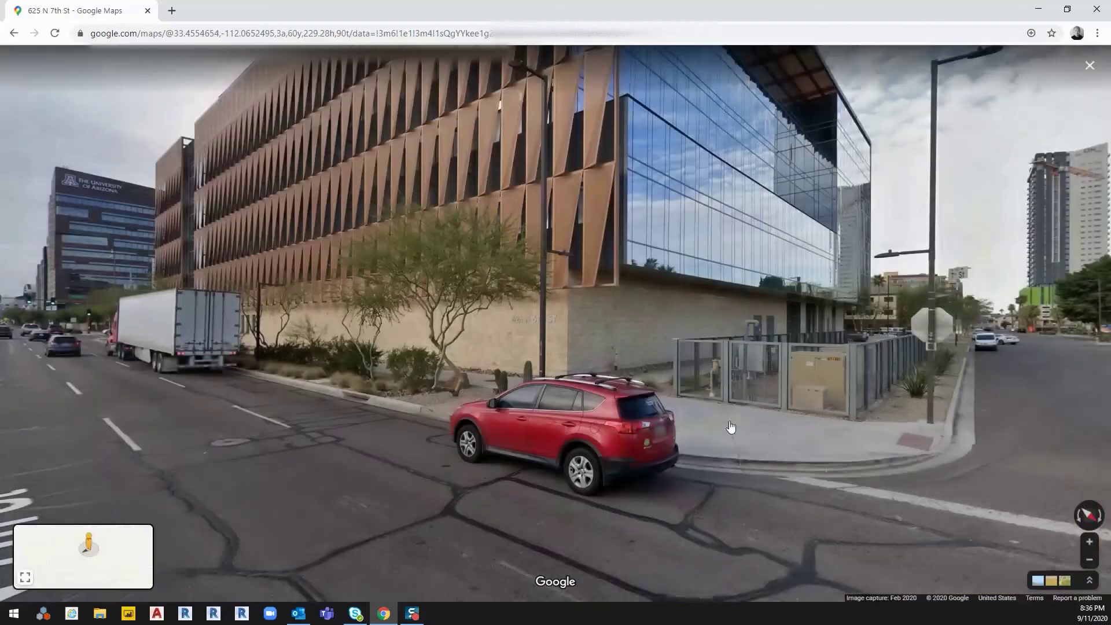
pyautogui.moveTo(730, 427); pyautogui.dragTo(666, 602)
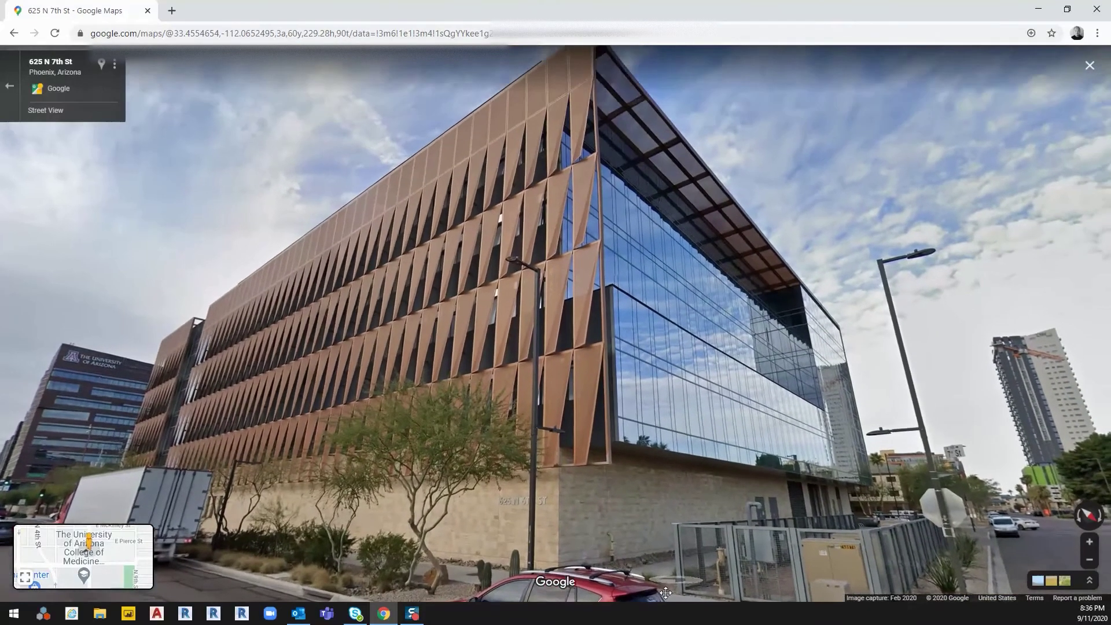
pyautogui.scroll(3, 566, 460)
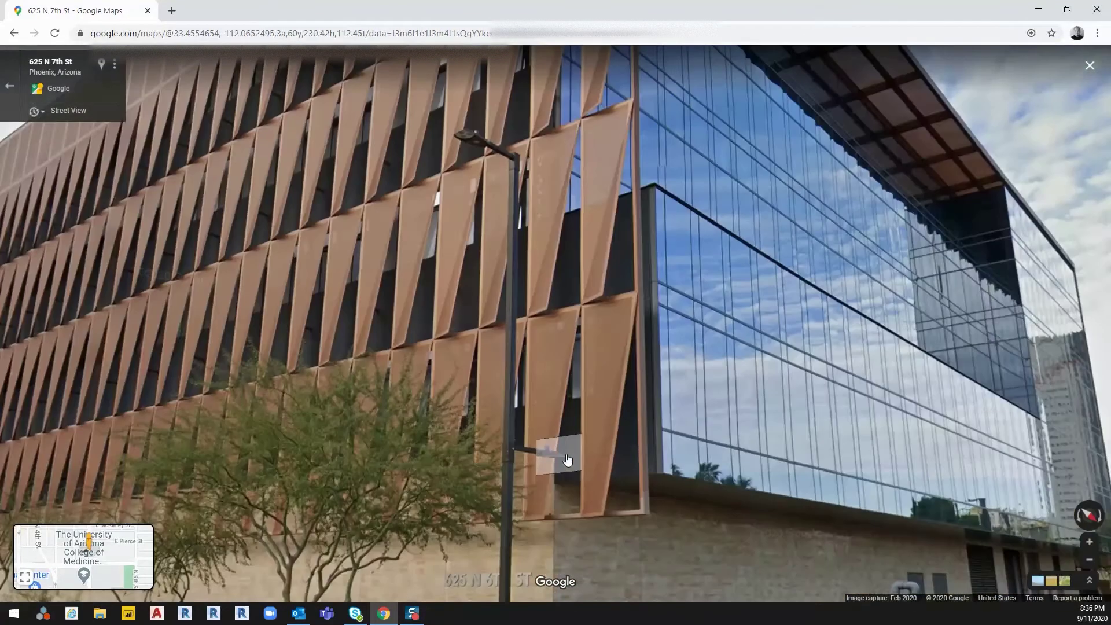
pyautogui.scroll(-3, 566, 458)
pyautogui.scroll(-3, 567, 440)
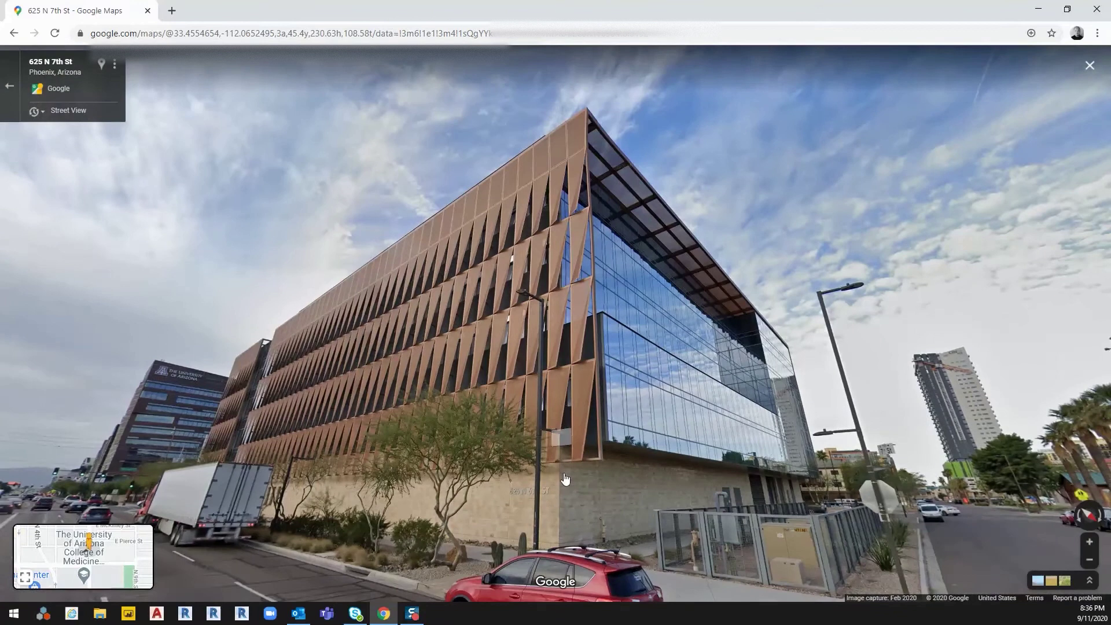
pyautogui.scroll(1, 579, 432)
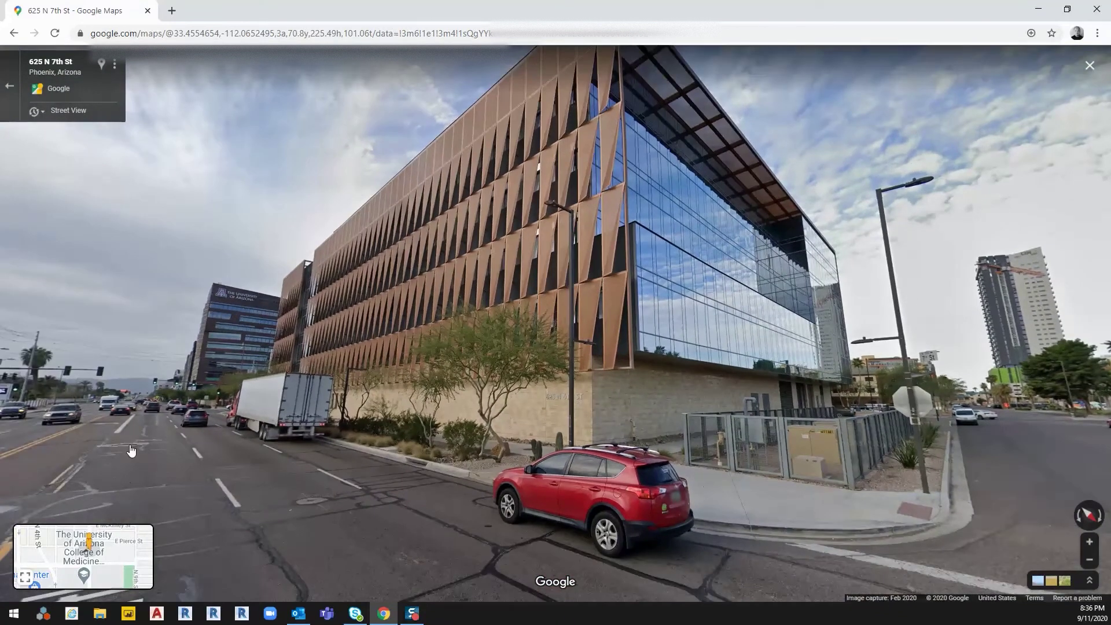
# Walk along N 7th St to 600 N 7th St, facing the building
pyautogui.click(131, 451)
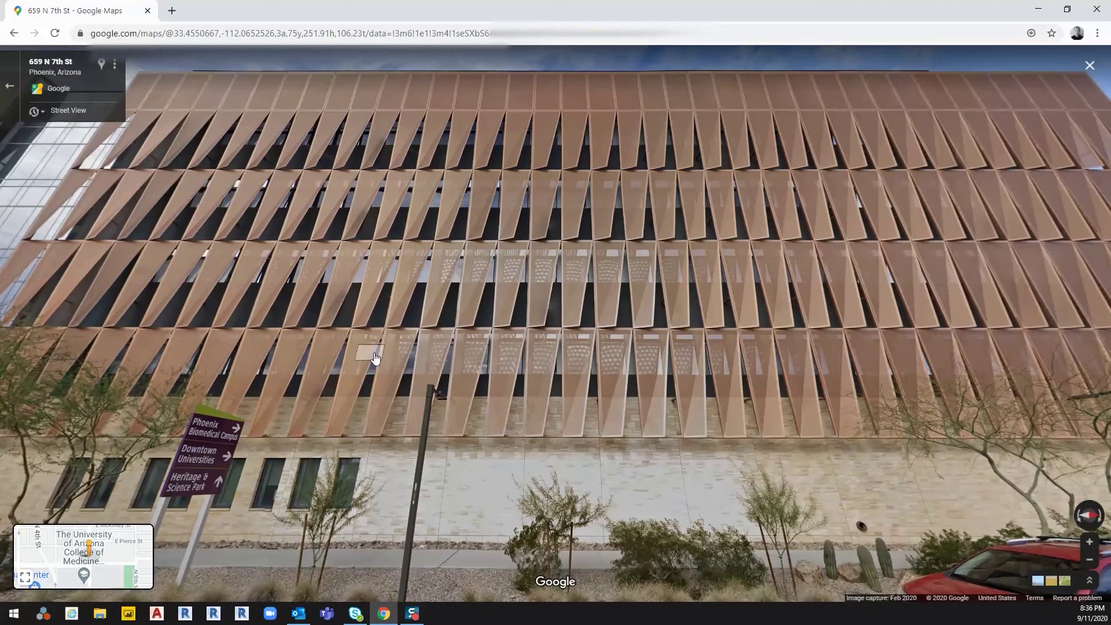
pyautogui.moveTo(363, 365); pyautogui.dragTo(545, 364)
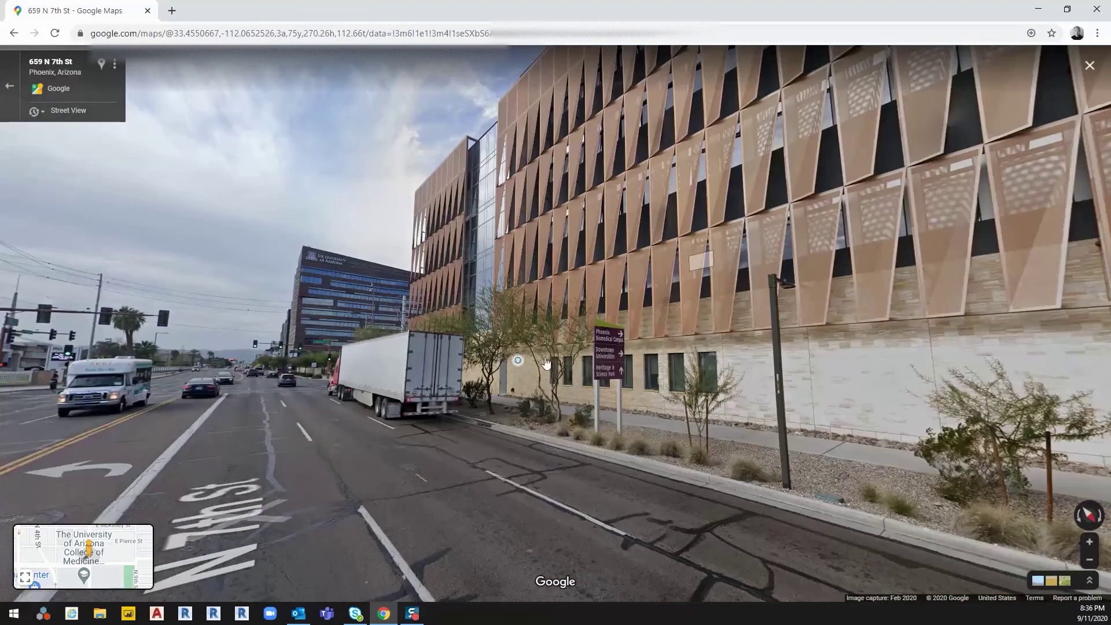
pyautogui.click(262, 395)
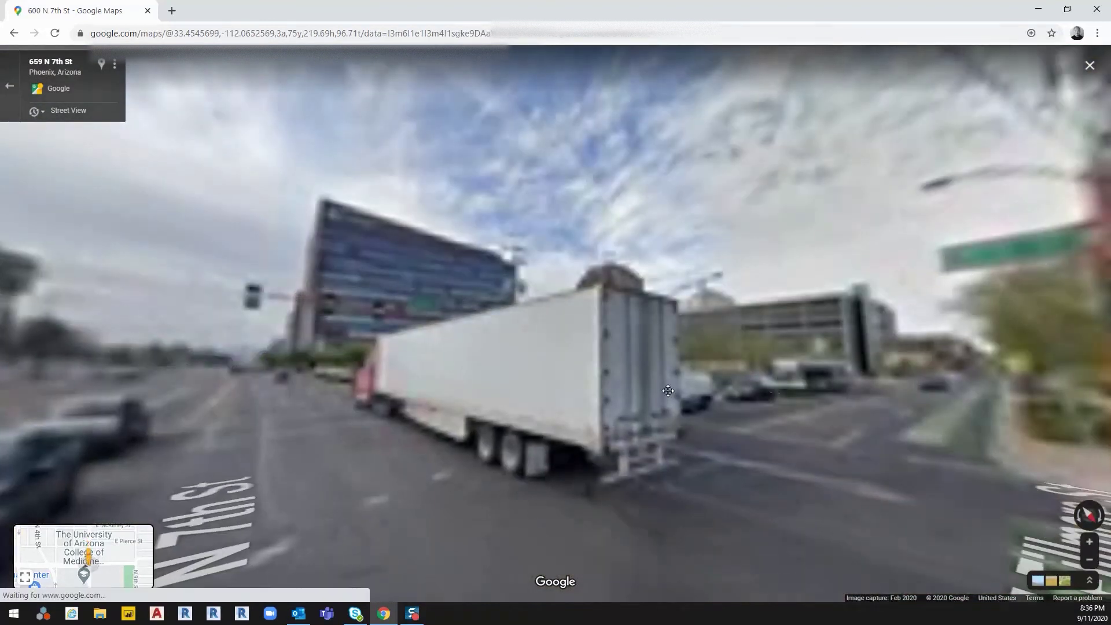
pyautogui.moveTo(666, 390); pyautogui.dragTo(260, 454)
pyautogui.click(260, 455)
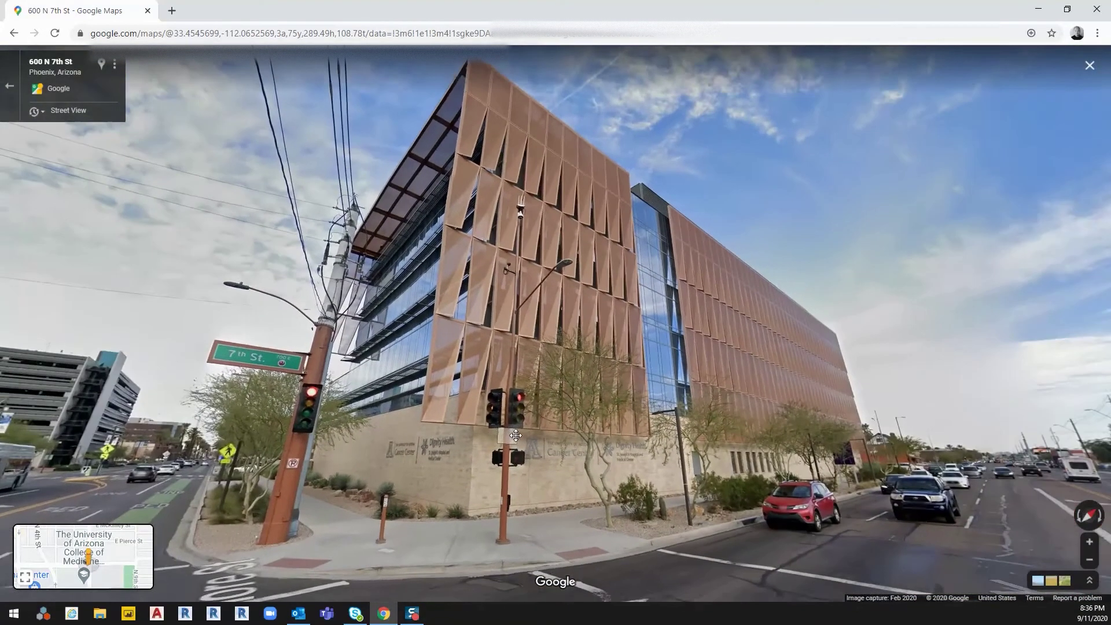
pyautogui.moveTo(512, 438); pyautogui.dragTo(507, 458)
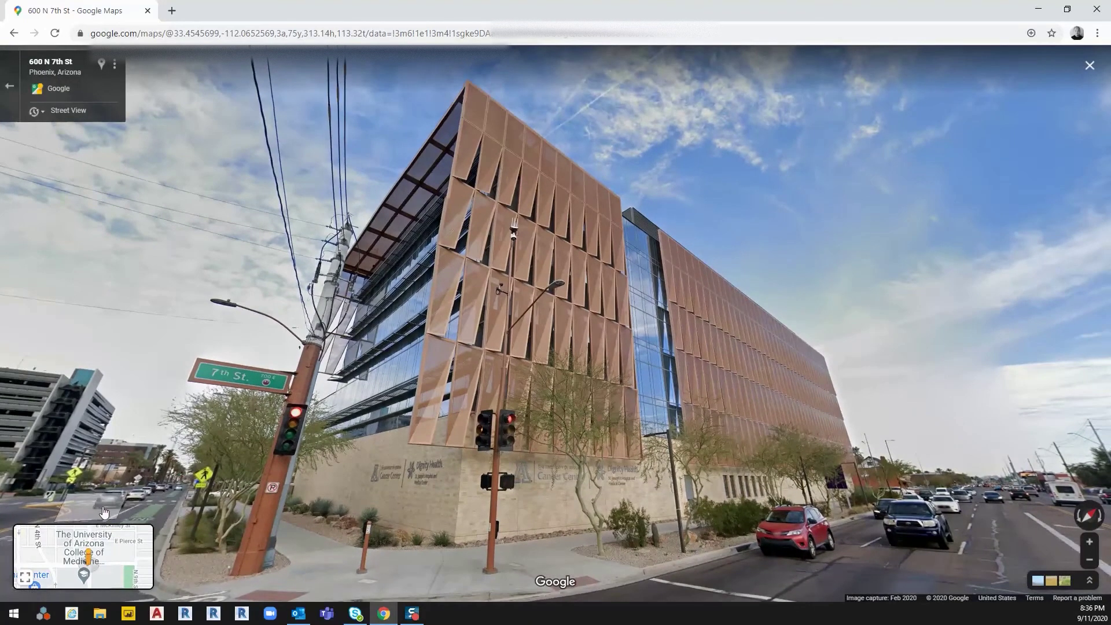
# Move onto E Fillmore St beside the Cancer Center's glass facade and advance toward the crosswalk
pyautogui.moveTo(188, 538); pyautogui.dragTo(268, 444)
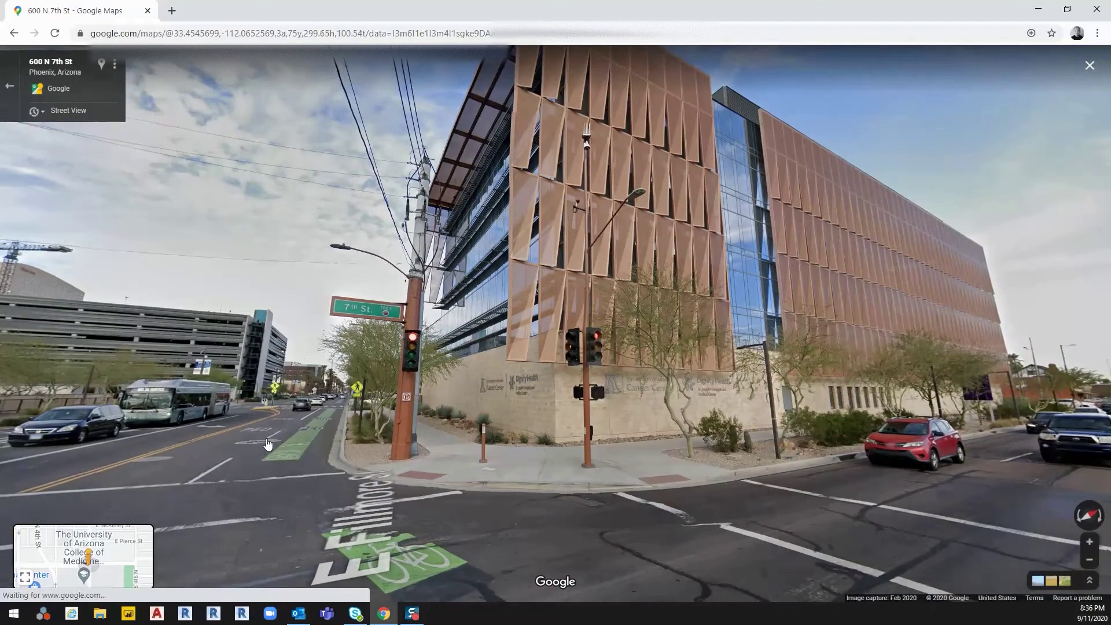
pyautogui.click(269, 441)
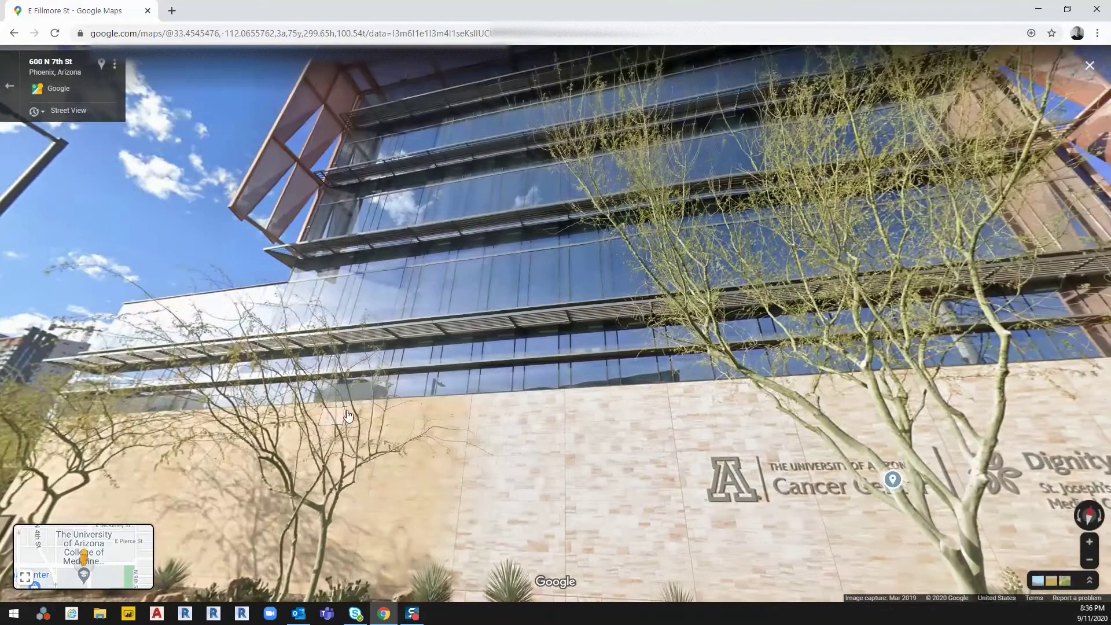
pyautogui.moveTo(347, 415); pyautogui.dragTo(237, 460)
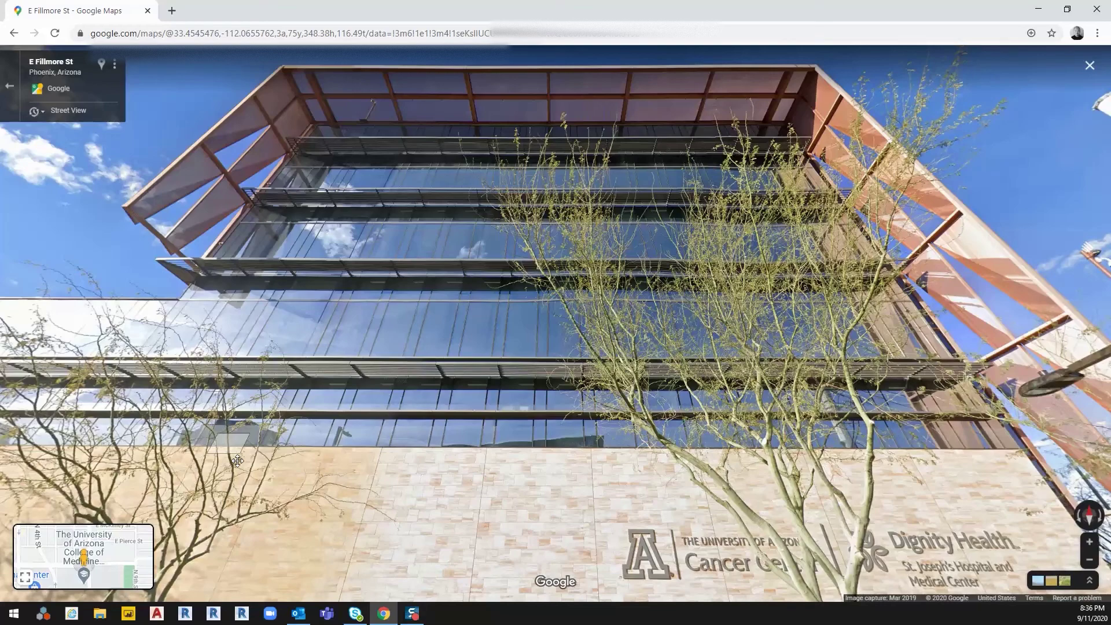
pyautogui.moveTo(237, 460); pyautogui.dragTo(380, 383)
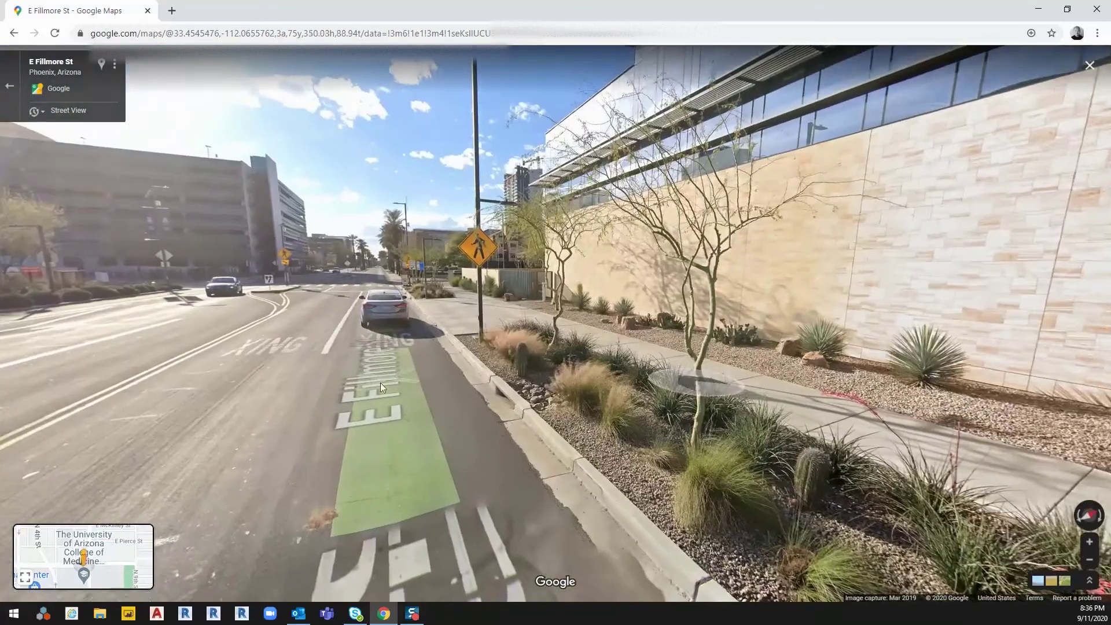
pyautogui.click(355, 304)
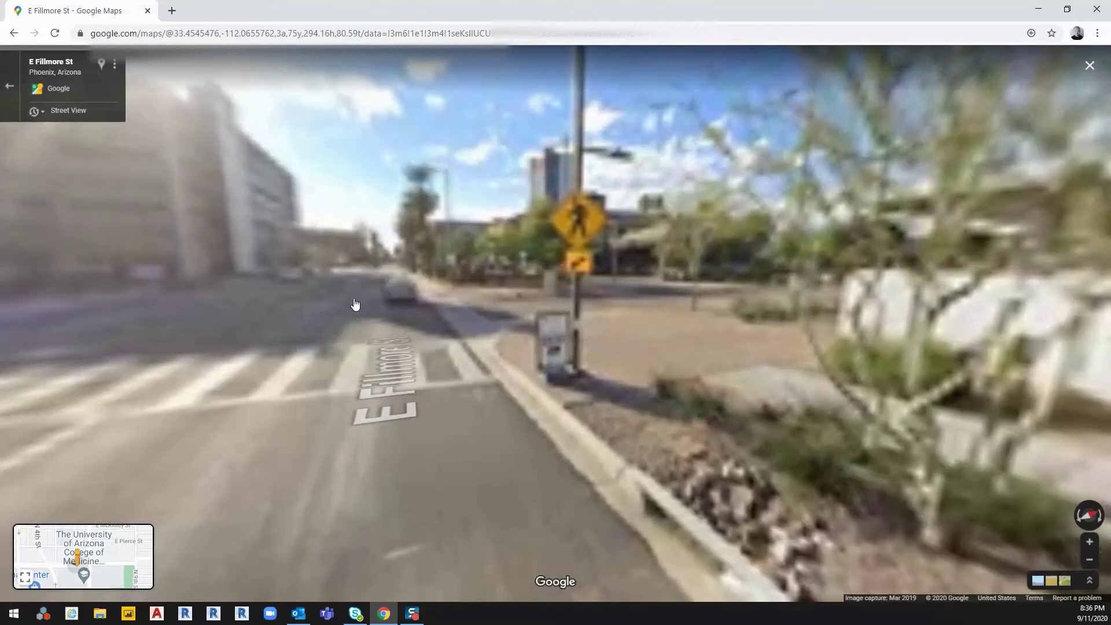
pyautogui.click(426, 345)
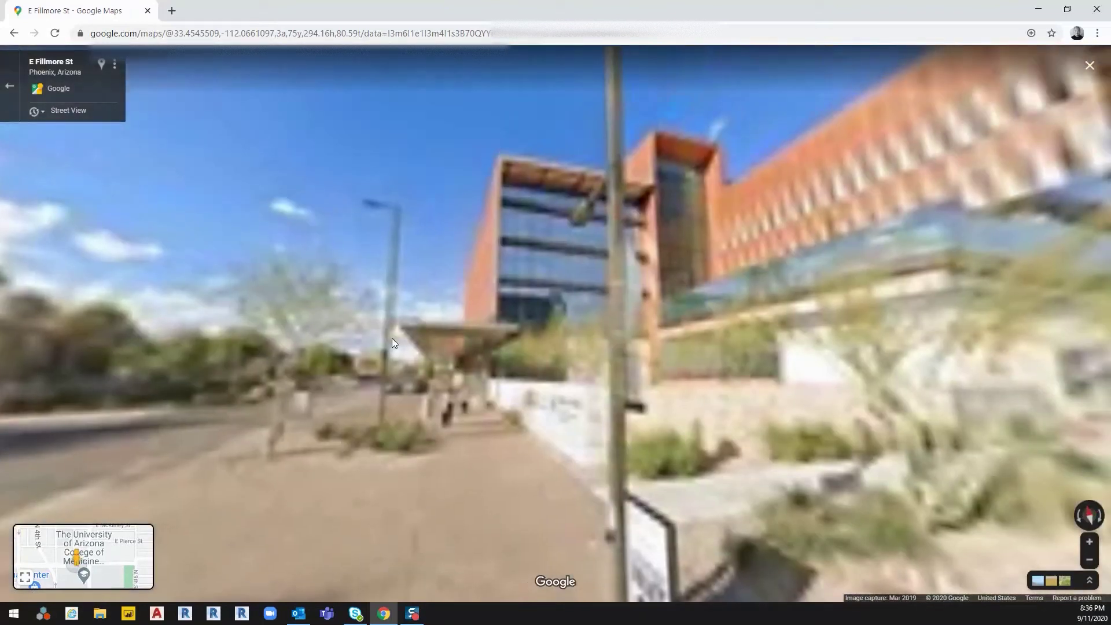
pyautogui.moveTo(392, 340); pyautogui.dragTo(78, 374)
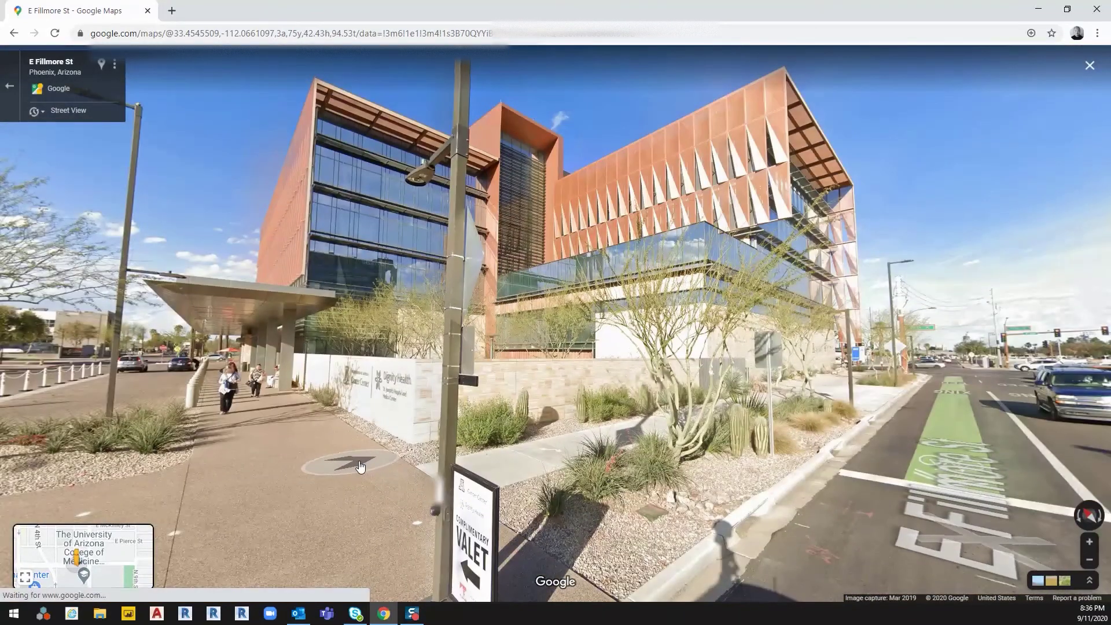
# Walk to 620 N 6th St and look up at the perforated façade and down at the curb
pyautogui.click(366, 469)
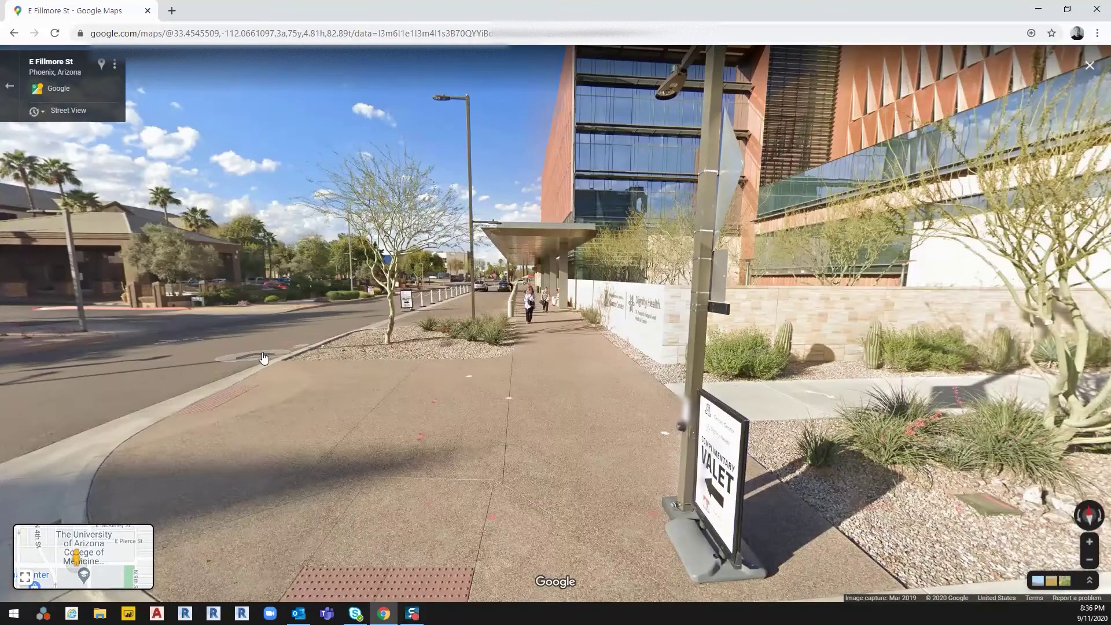
pyautogui.click(264, 357)
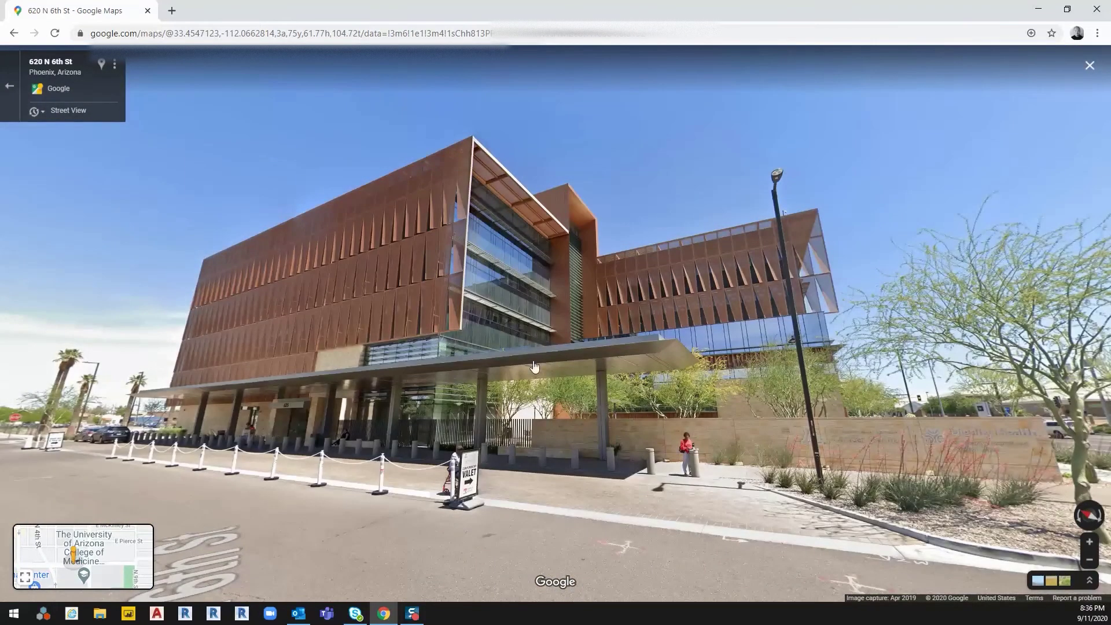
pyautogui.moveTo(494, 533)
pyautogui.mouseDown()
pyautogui.moveTo(450, 497)
pyautogui.moveTo(224, 392)
pyautogui.mouseUp()
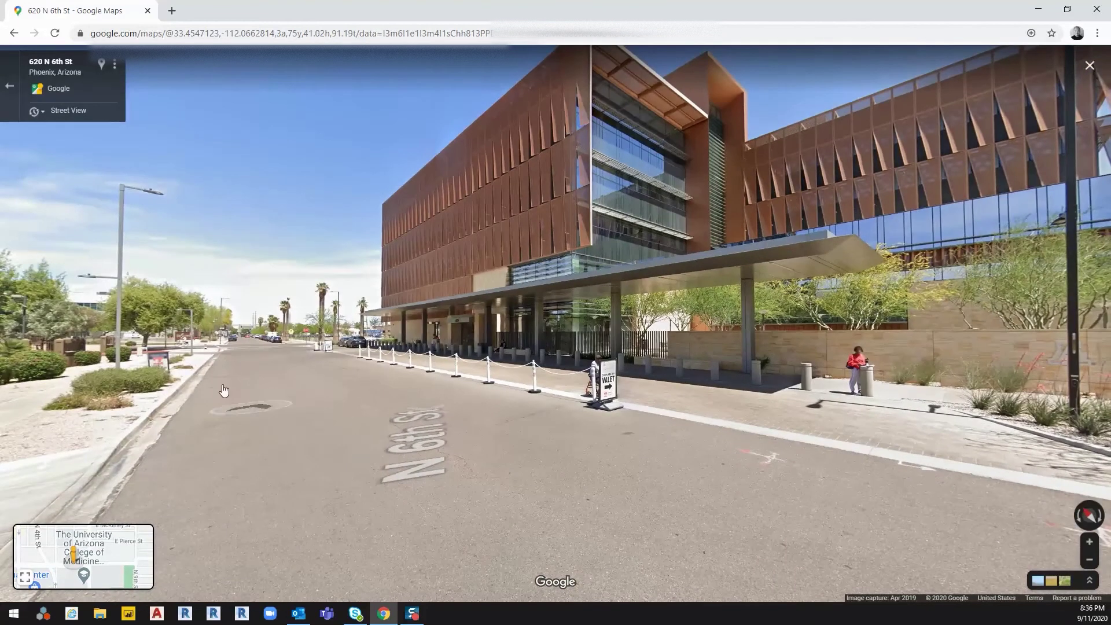
pyautogui.click(235, 361)
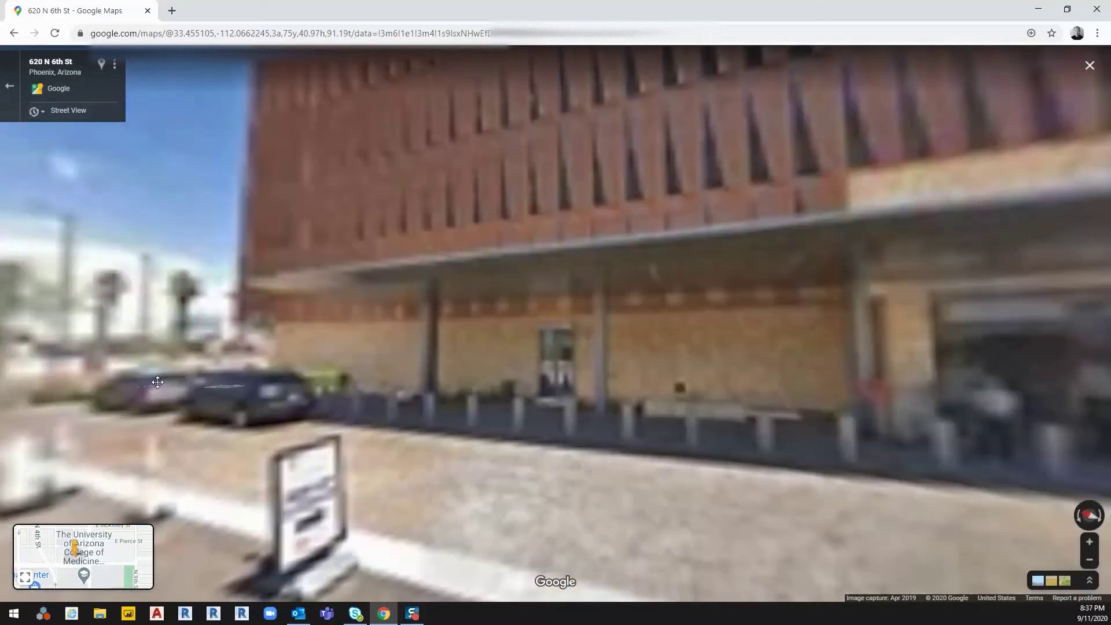
pyautogui.moveTo(158, 382); pyautogui.dragTo(377, 522)
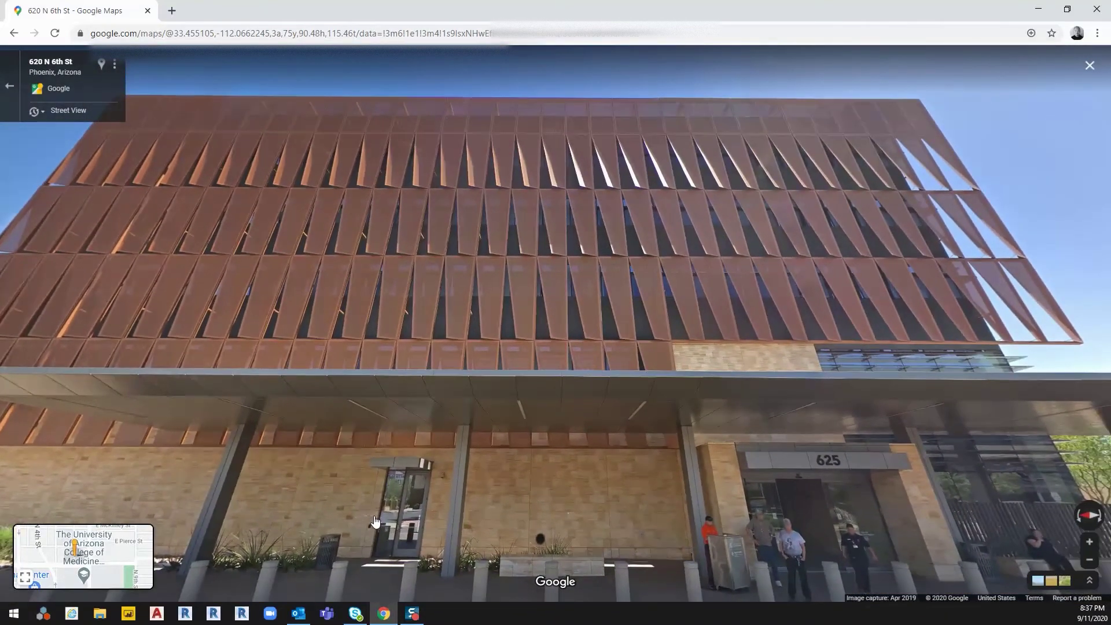
pyautogui.moveTo(380, 505); pyautogui.dragTo(422, 357)
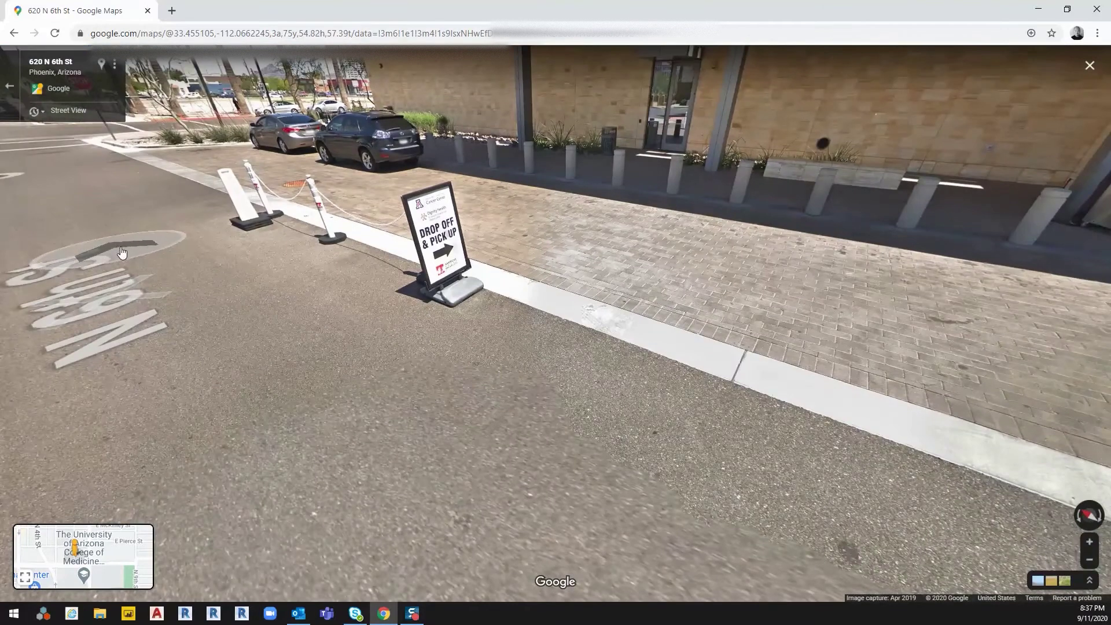
# Continue to 676 N 6th St to view the façade, then exit to an overhead satellite view
pyautogui.click(119, 251)
pyautogui.click(116, 263)
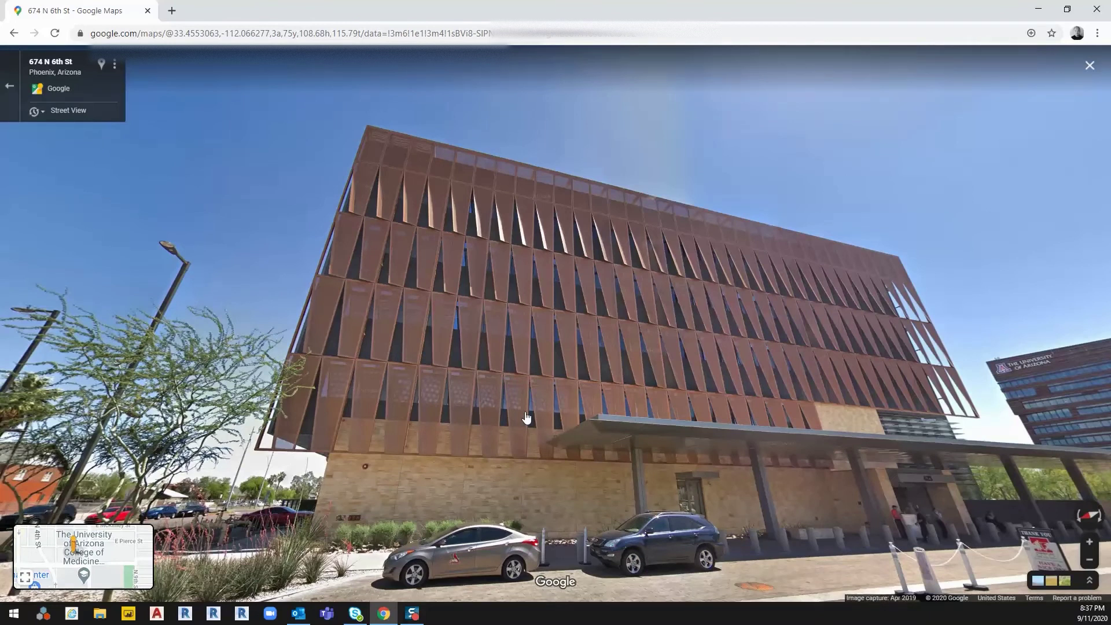
pyautogui.moveTo(527, 424); pyautogui.dragTo(695, 213)
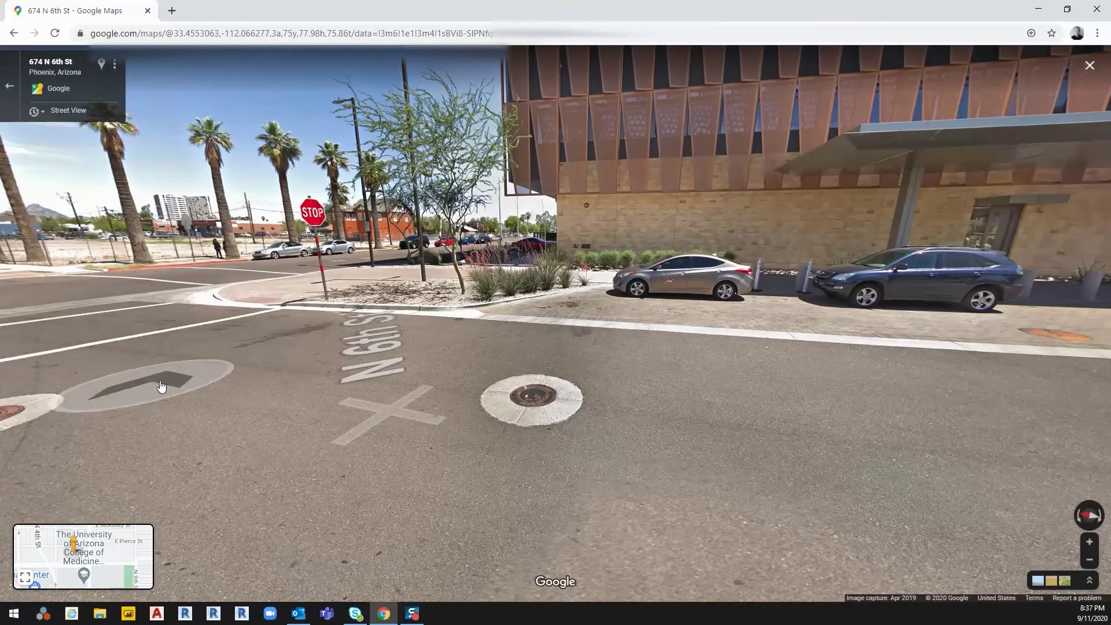
pyautogui.click(161, 386)
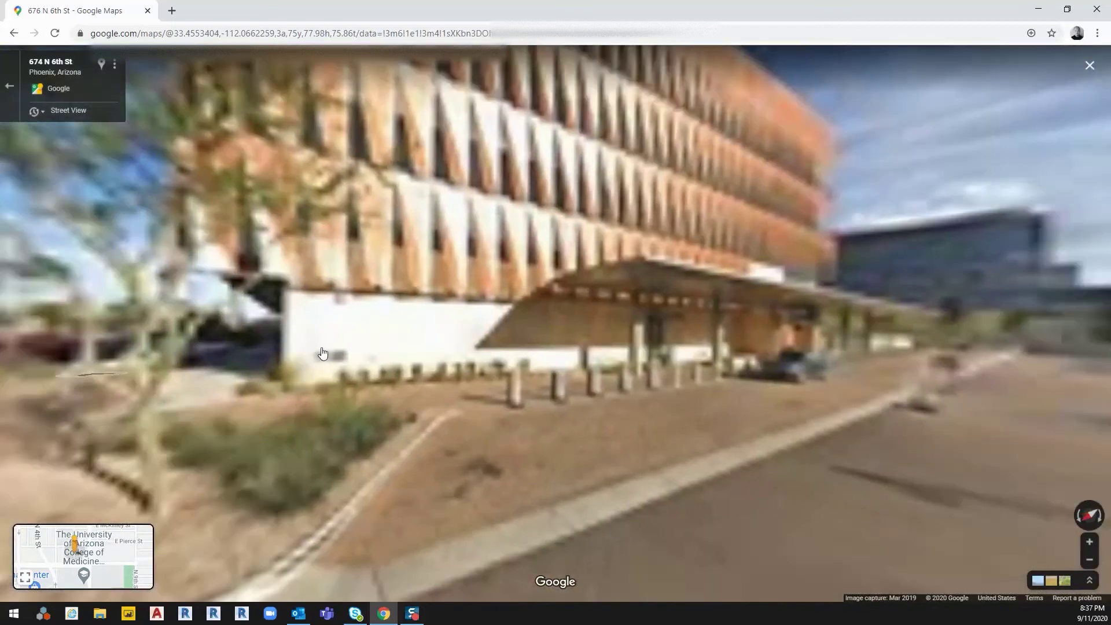
pyautogui.moveTo(414, 351)
pyautogui.mouseDown()
pyautogui.moveTo(416, 507)
pyautogui.moveTo(472, 503)
pyautogui.moveTo(454, 182)
pyautogui.moveTo(367, 77)
pyautogui.mouseUp()
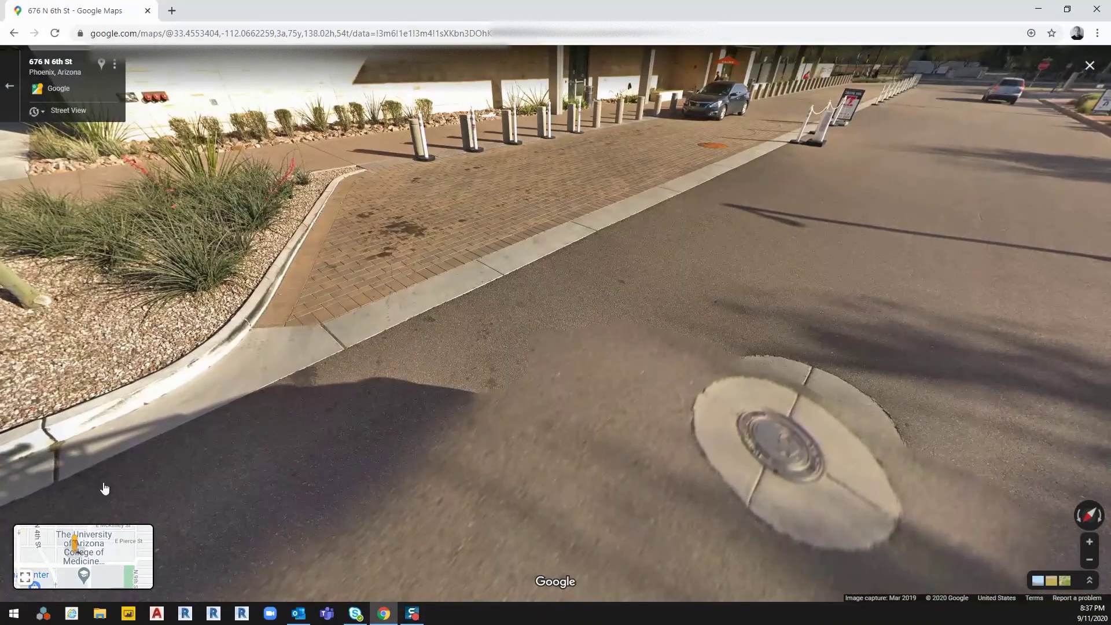
pyautogui.moveTo(82, 520)
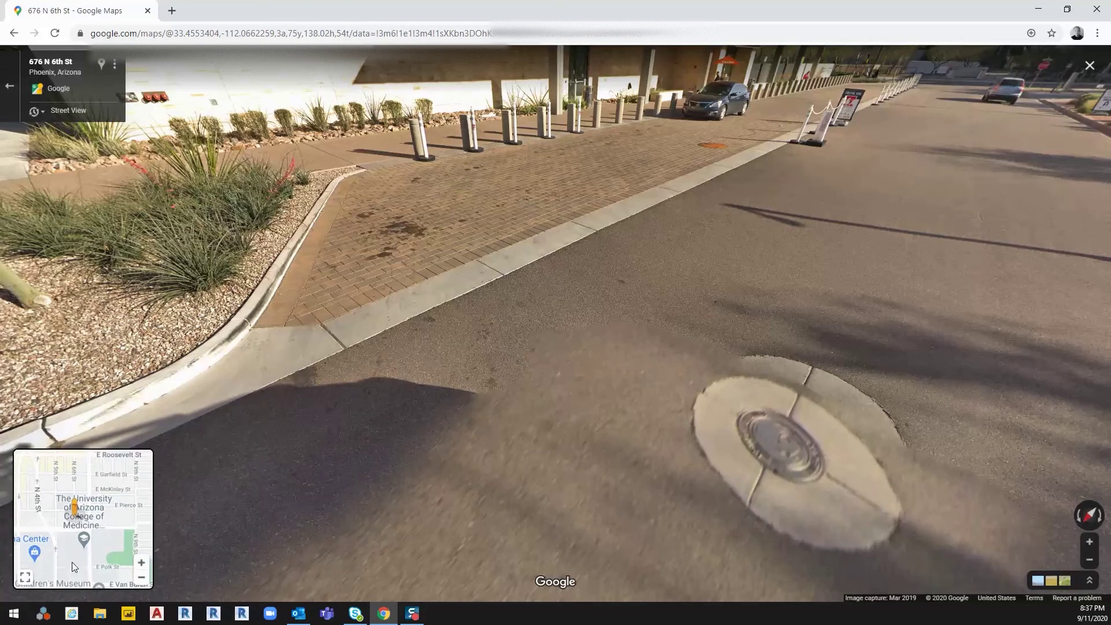
pyautogui.click(9, 86)
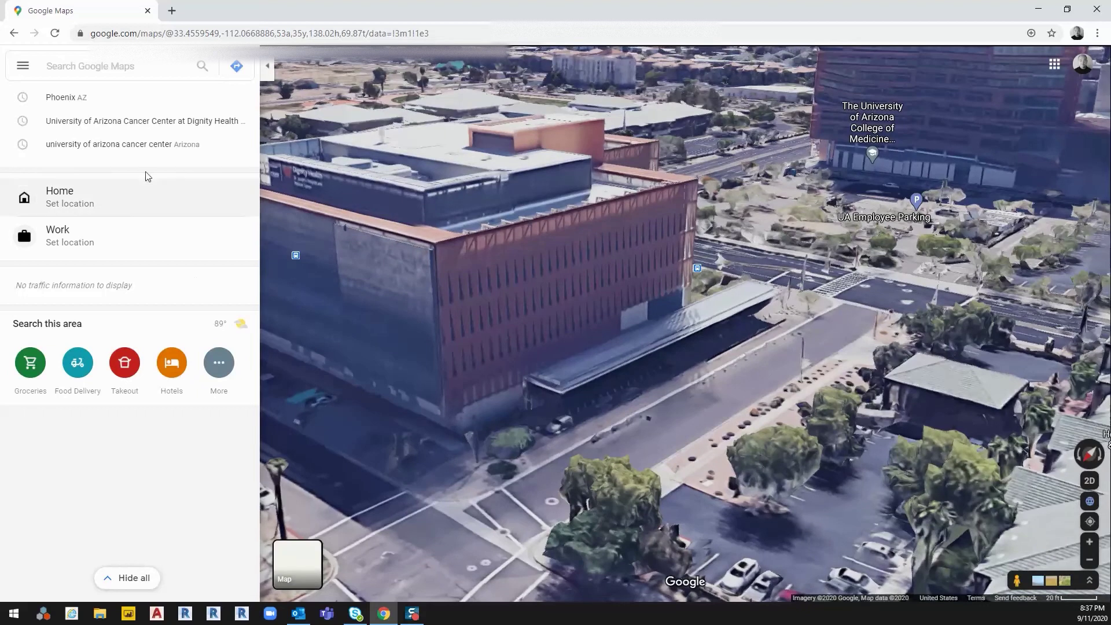
pyautogui.click(310, 567)
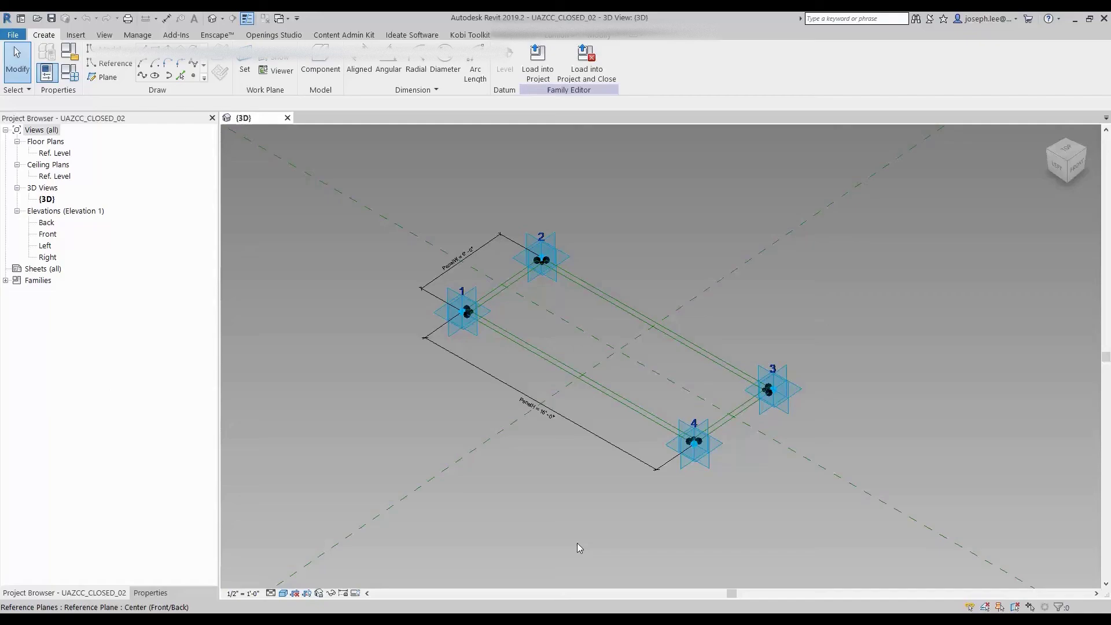
# Zoom in on the UAZCC_CLOSED_02 family and select adaptive point 1
pyautogui.scroll(3, 460, 313)
pyautogui.scroll(3, 474, 359)
pyautogui.scroll(1, 492, 381)
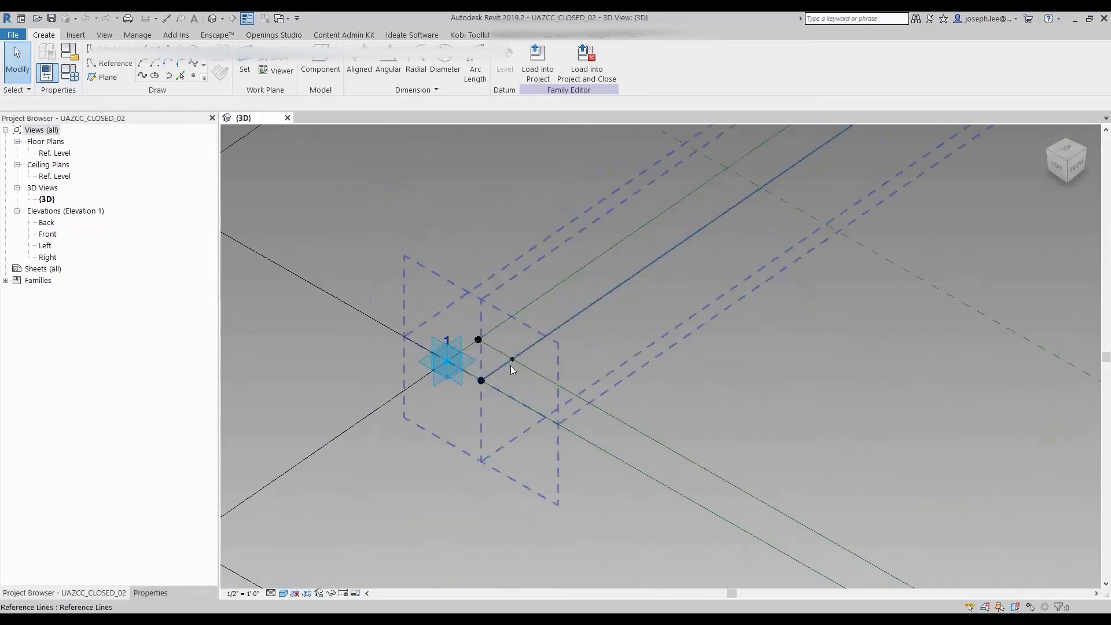
pyautogui.scroll(3, 427, 347)
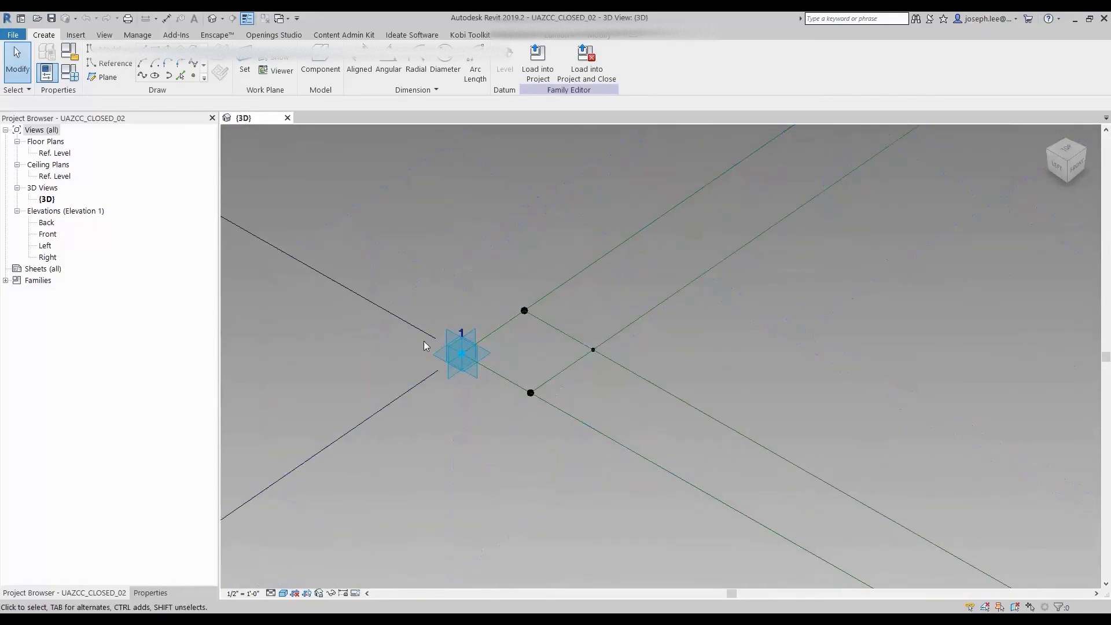
pyautogui.moveTo(512, 420); pyautogui.dragTo(511, 419)
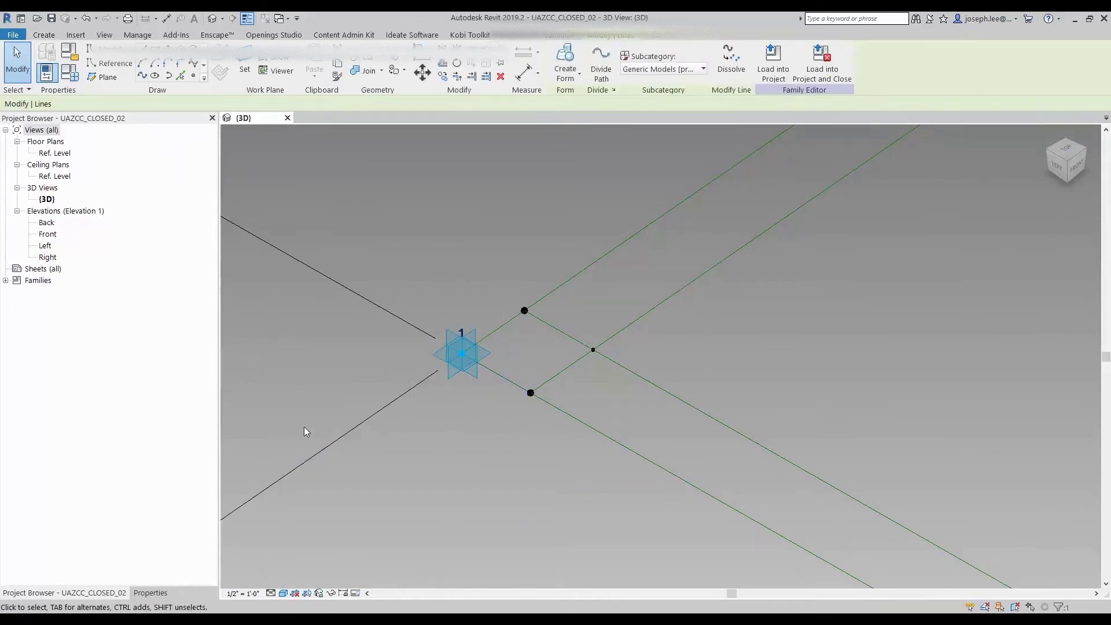
# Make the selected edge line a reference line with Is Reference Line
pyautogui.click(159, 594)
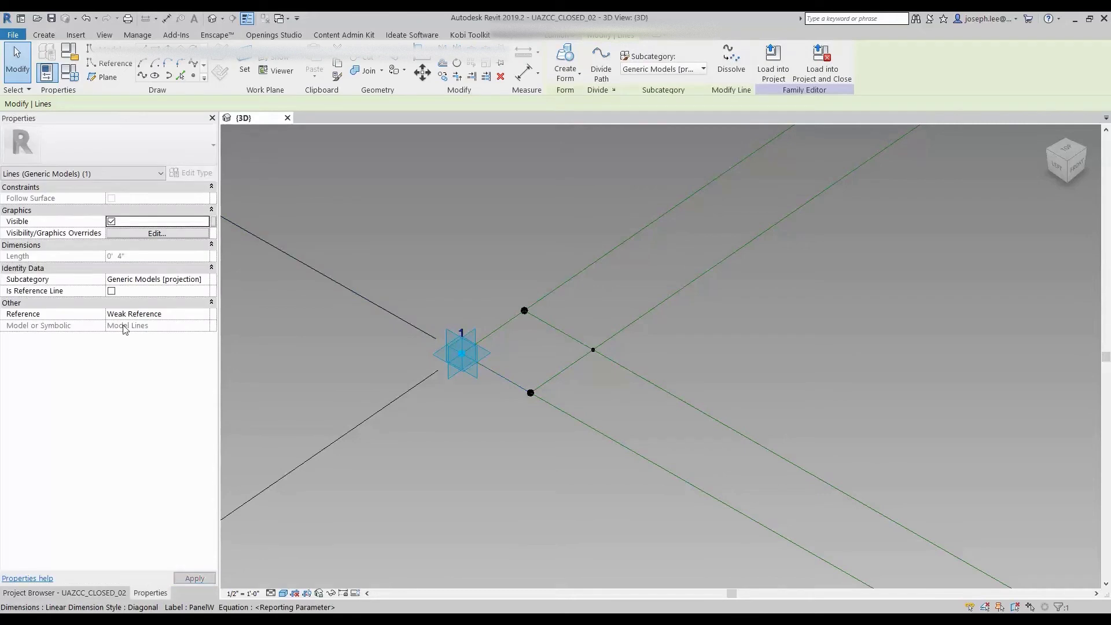
pyautogui.click(112, 292)
pyautogui.press('Escape')
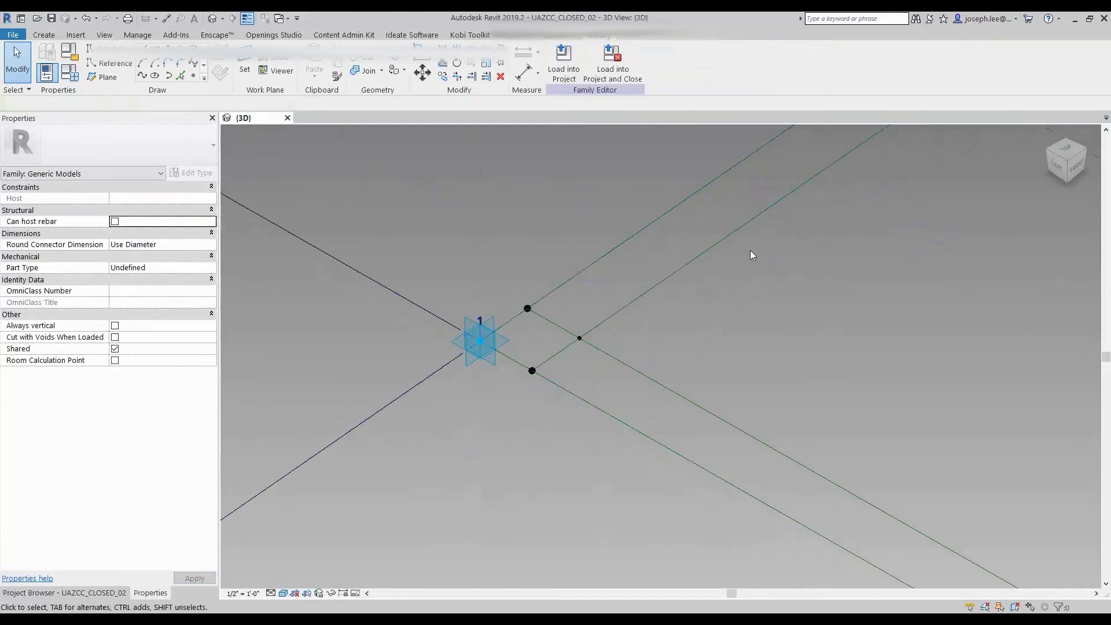
# Draw a reference line from adaptive point 2 to the nearby corner point
pyautogui.moveTo(751, 255)
pyautogui.keyDown('shift'); pyautogui.mouseDown(button='middle')
pyautogui.moveTo(492, 463)
pyautogui.moveTo(660, 401)
pyautogui.moveTo(573, 229)
pyautogui.mouseUp(button='middle'); pyautogui.keyUp('shift')
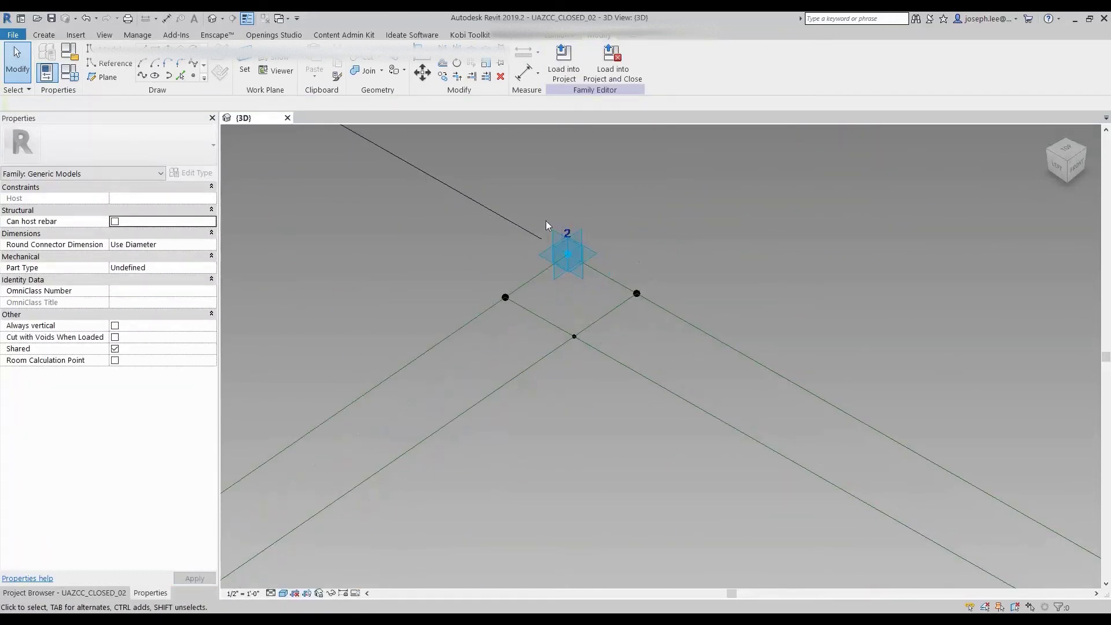
pyautogui.click(593, 276)
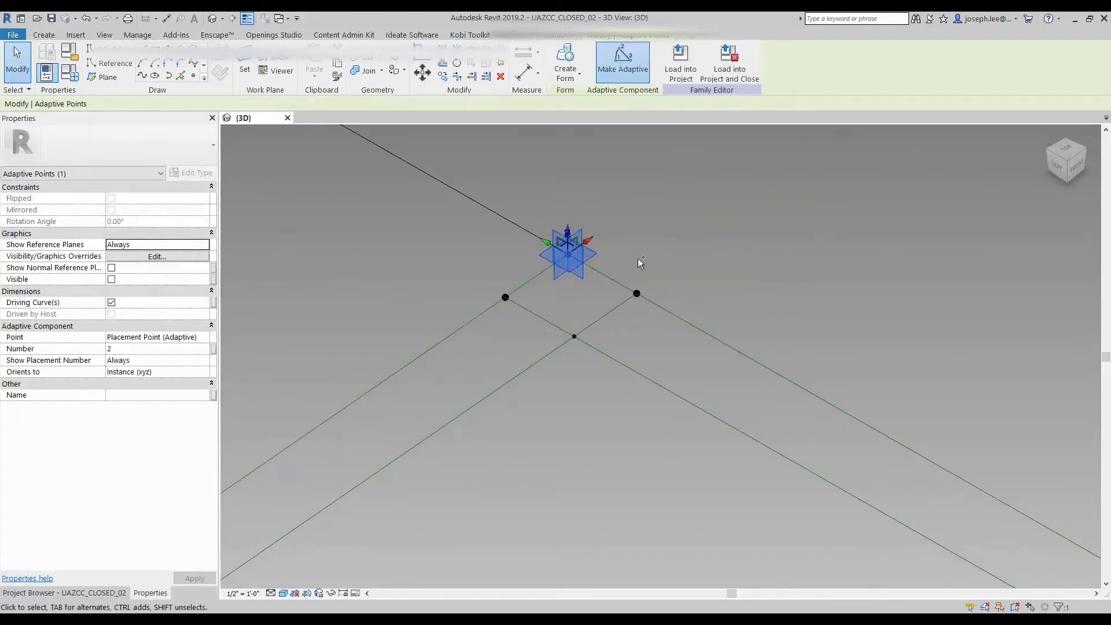
pyautogui.keyDown('ctrl'); pyautogui.click(683, 324); pyautogui.keyUp('ctrl')
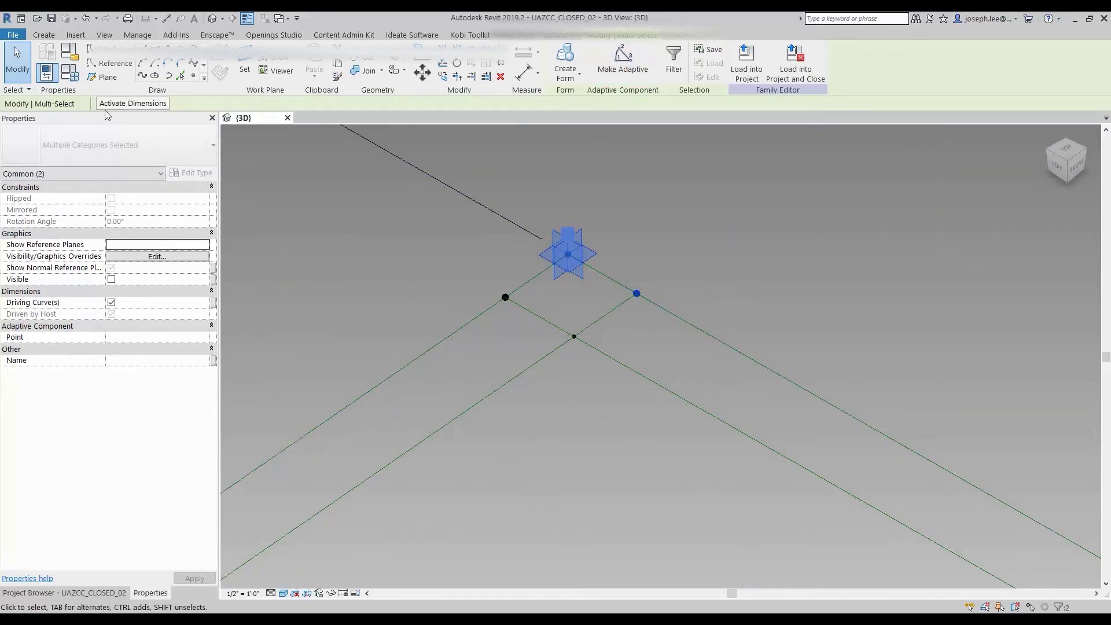
pyautogui.click(139, 76)
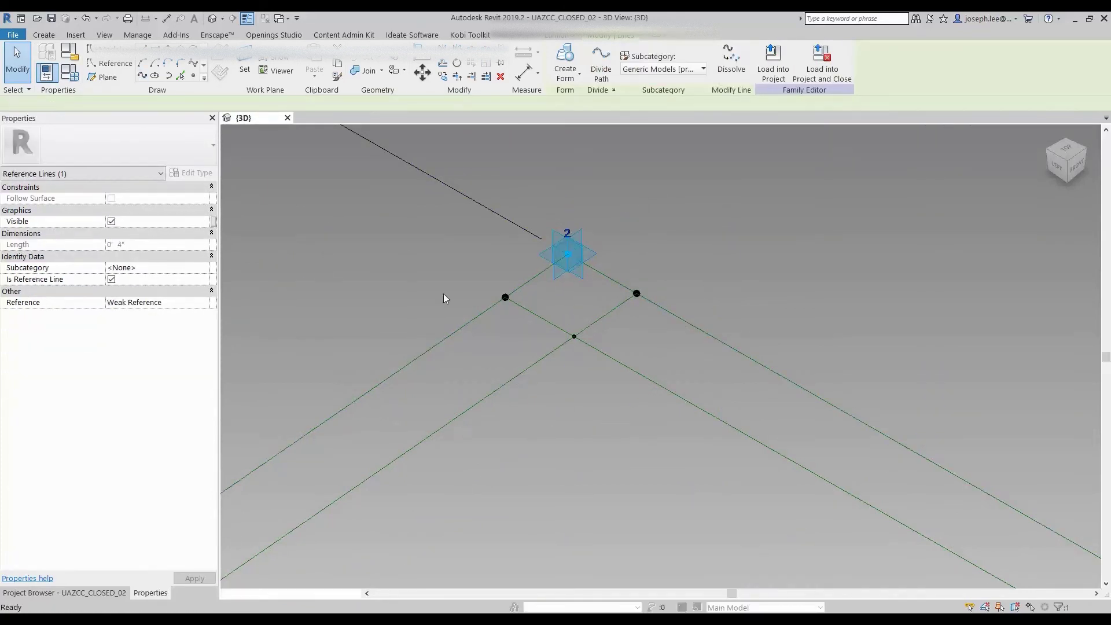
pyautogui.click(392, 273)
# Add a reference line linking the edge midpoint to the corner point
pyautogui.scroll(-1, 435, 265)
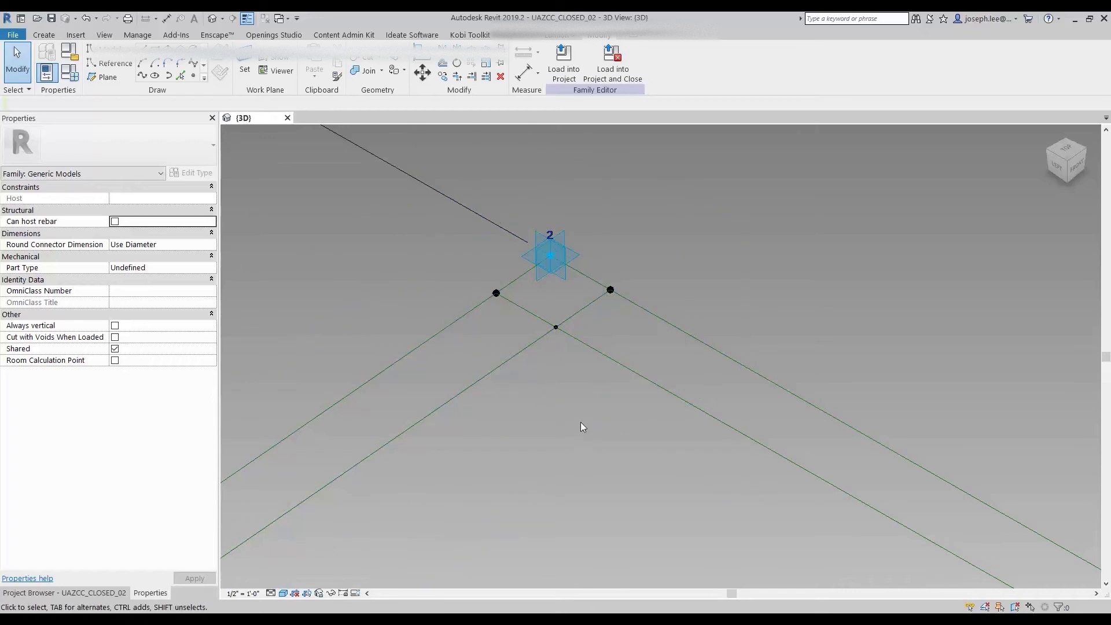
pyautogui.scroll(1, 576, 354)
pyautogui.moveTo(537, 293); pyautogui.dragTo(582, 359)
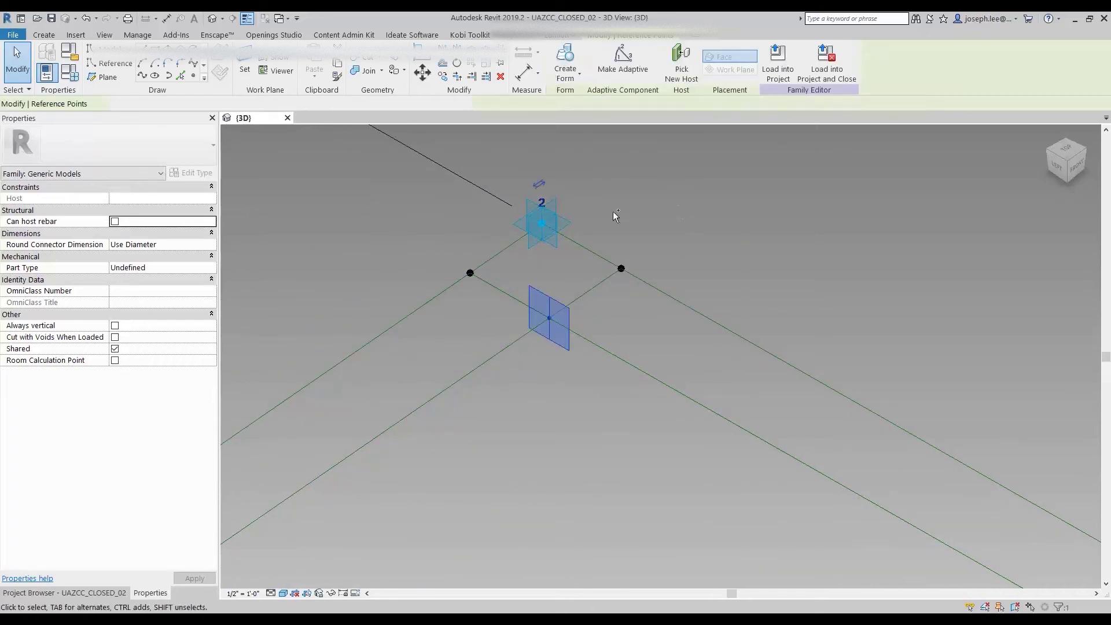
pyautogui.keyDown('ctrl'); pyautogui.moveTo(579, 289); pyautogui.dragTo(579, 290); pyautogui.keyUp('ctrl')
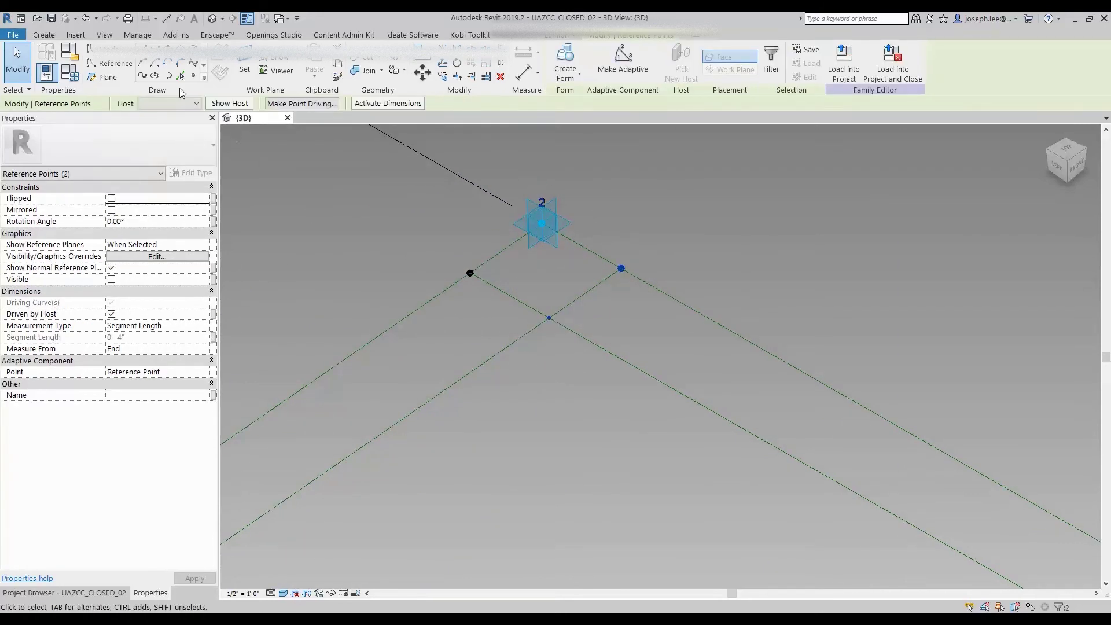
pyautogui.click(142, 77)
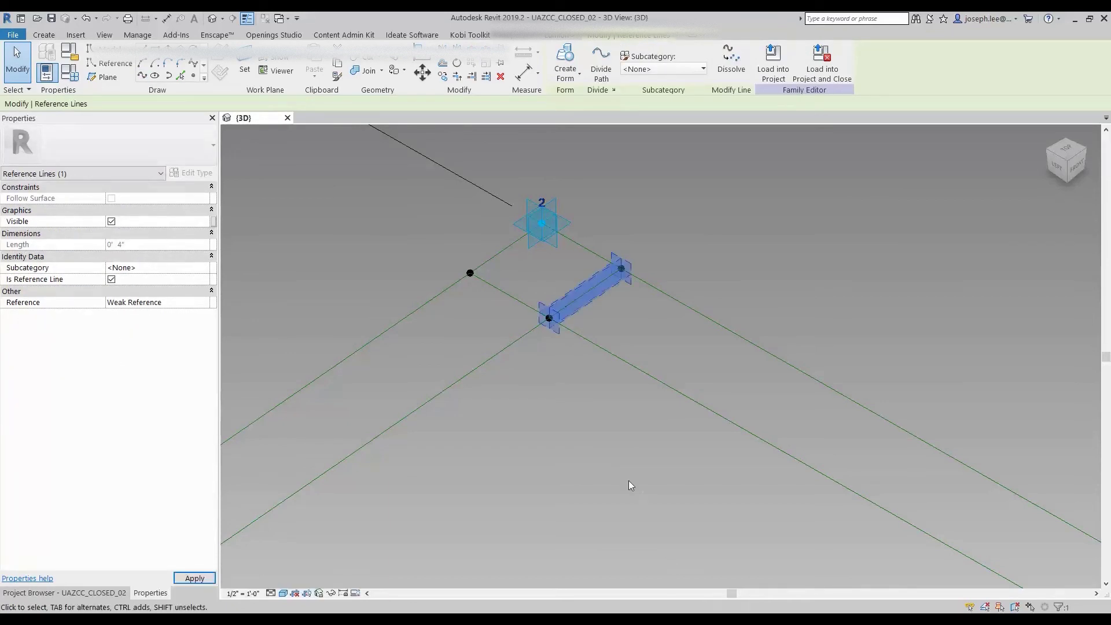
pyautogui.click(628, 480)
pyautogui.moveTo(585, 331); pyautogui.dragTo(880, 214, button='middle')
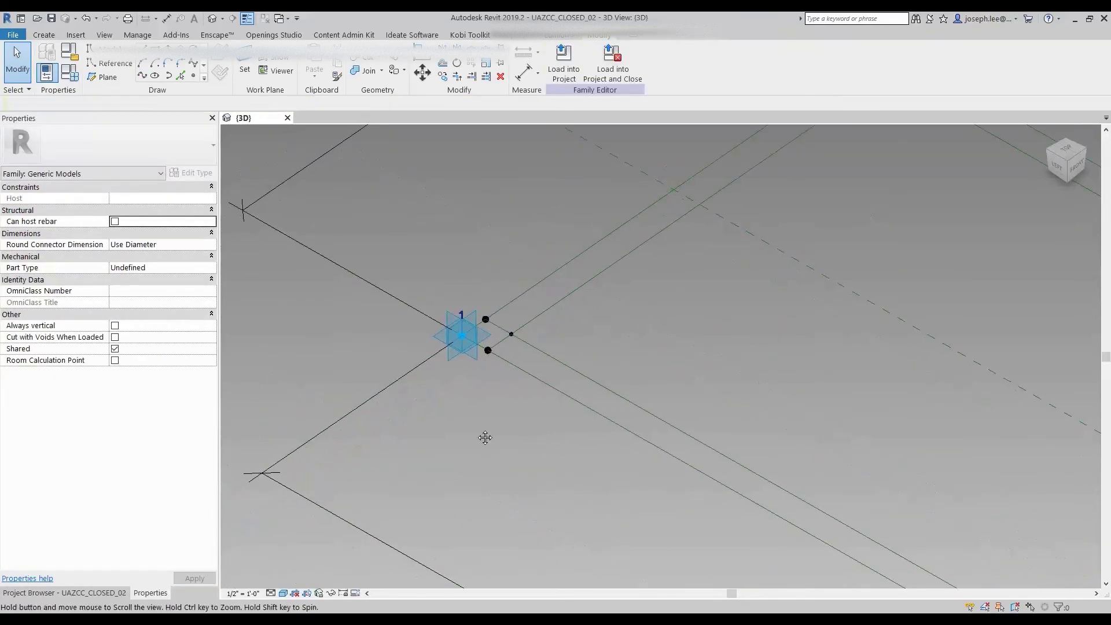
# Link the two hosted points beside adaptive point 1 with a reference line
pyautogui.moveTo(578, 337); pyautogui.dragTo(714, 266, button='middle')
pyautogui.scroll(5, 666, 249)
pyautogui.scroll(1, 607, 255)
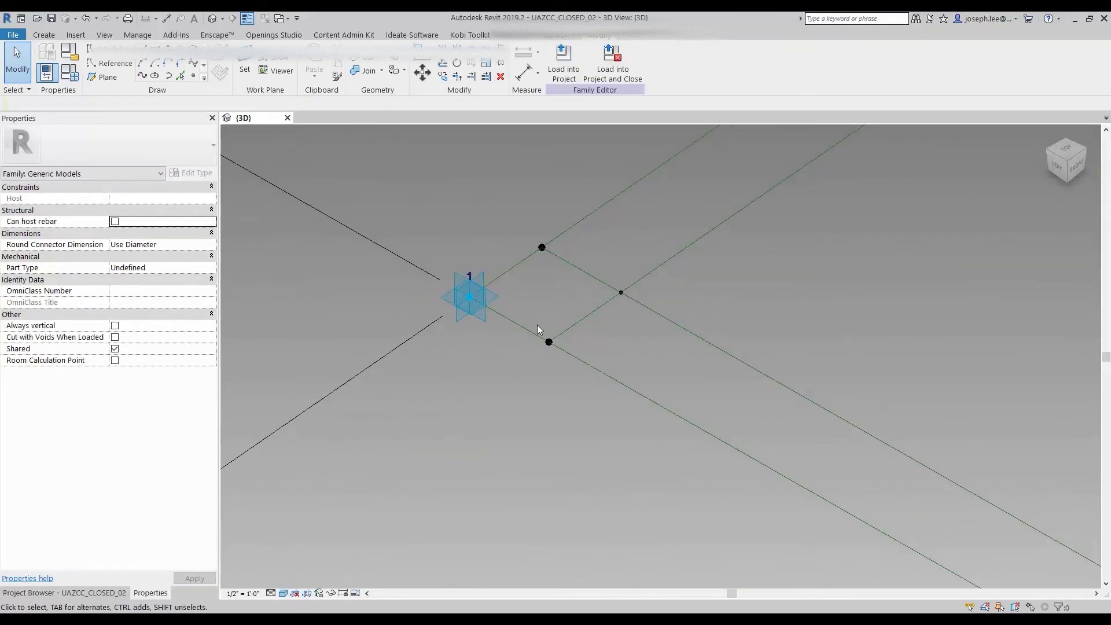
pyautogui.click(549, 342)
pyautogui.keyDown('ctrl'); pyautogui.click(621, 292); pyautogui.keyUp('ctrl')
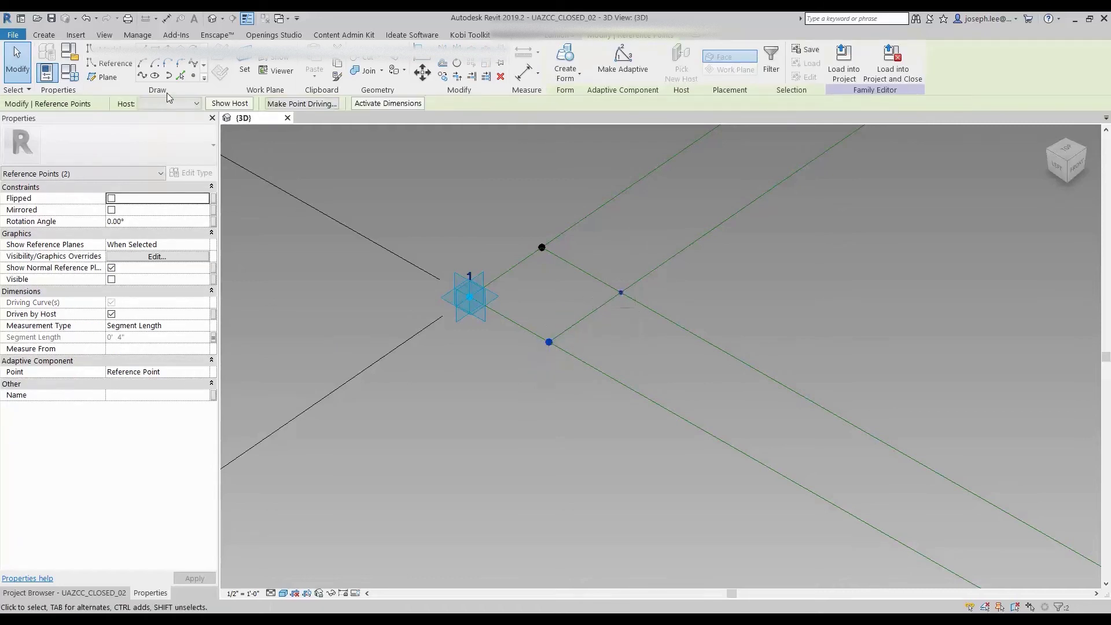
pyautogui.click(144, 76)
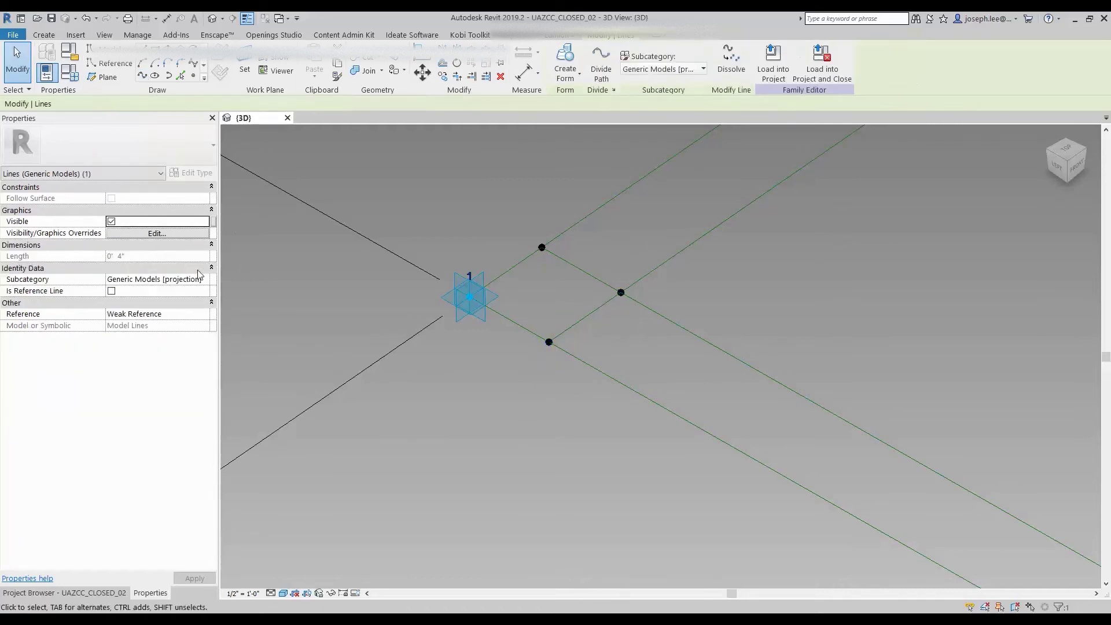
pyautogui.click(112, 291)
pyautogui.click(482, 460)
# Draw a 4" reference line from a hosted point to adaptive point 4
pyautogui.scroll(-3, 442, 396)
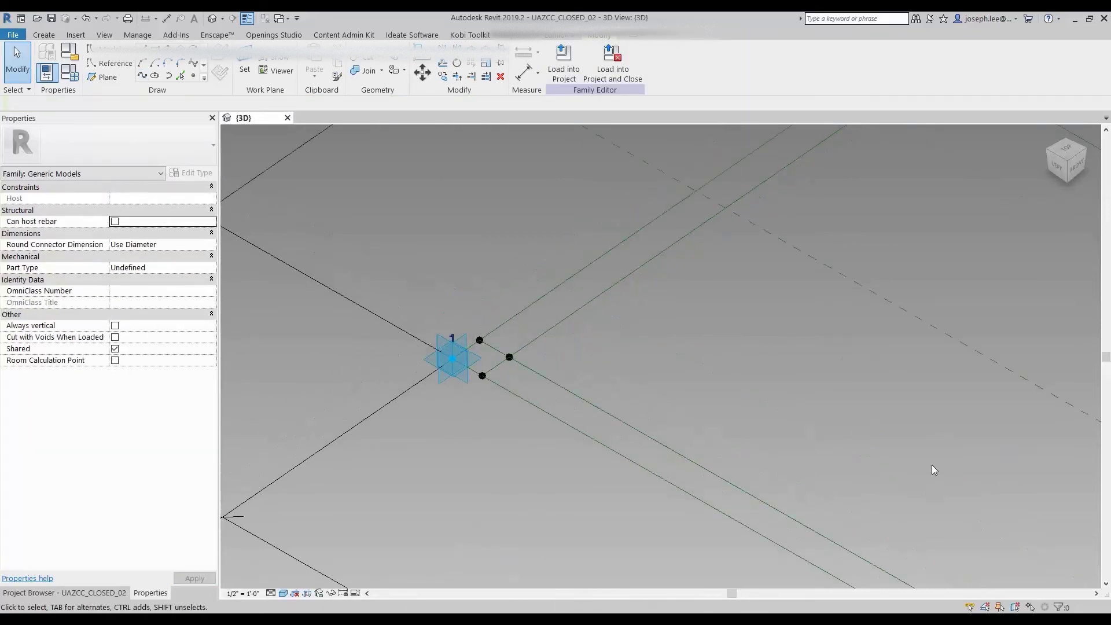
pyautogui.scroll(3, 932, 464)
pyautogui.scroll(-3, 859, 462)
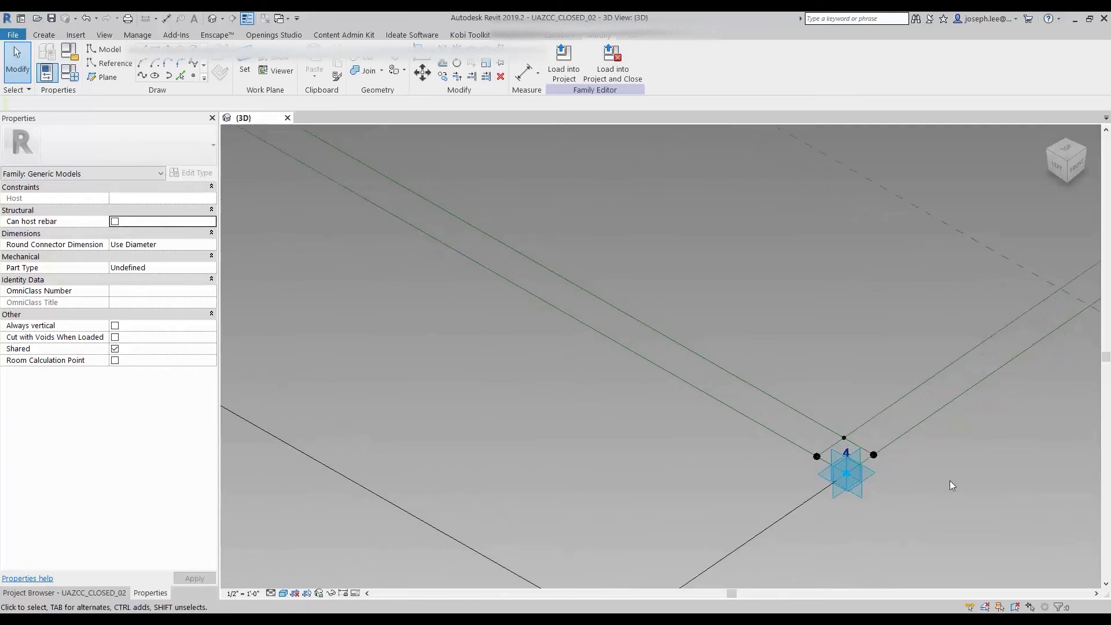
pyautogui.scroll(3, 949, 481)
pyautogui.scroll(1, 850, 486)
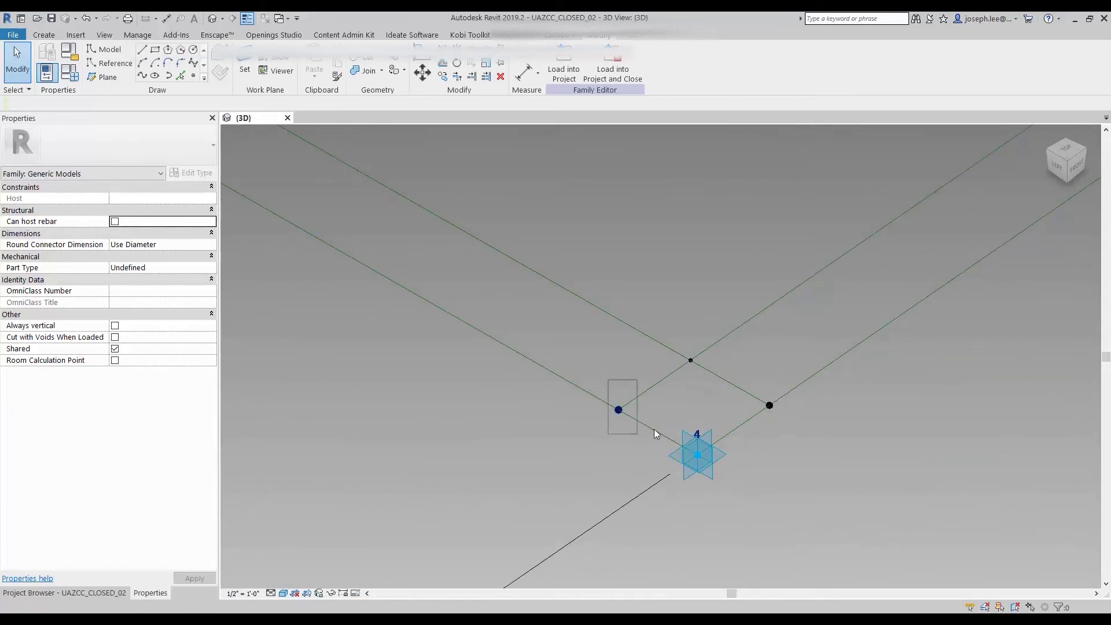
pyautogui.click(618, 409)
pyautogui.keyDown('ctrl'); pyautogui.moveTo(669, 407); pyautogui.dragTo(727, 498); pyautogui.keyUp('ctrl')
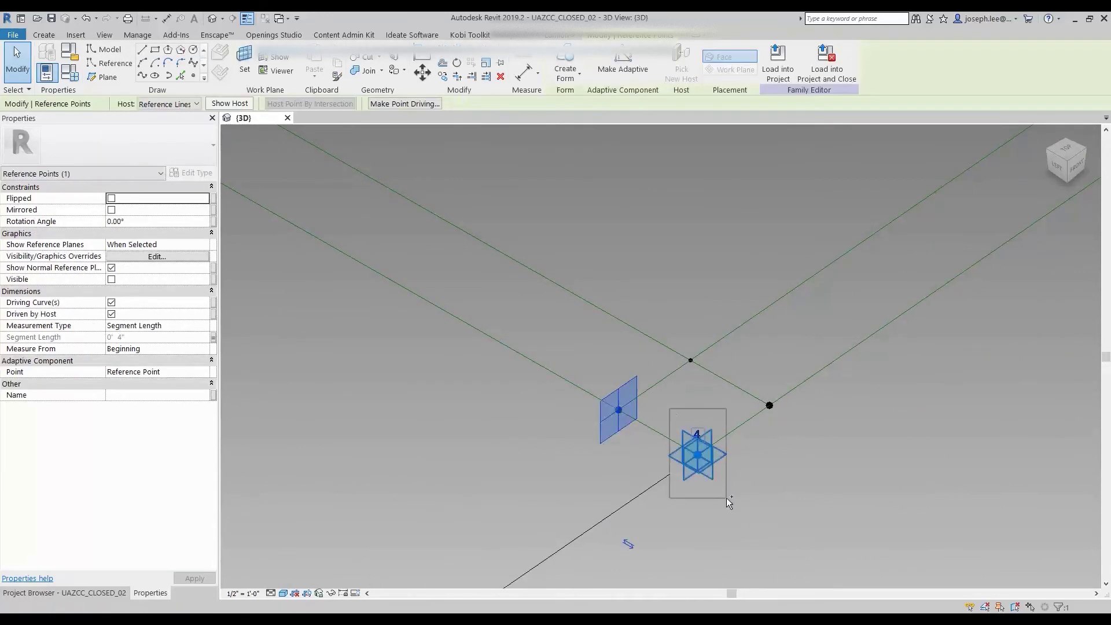
pyautogui.click(146, 75)
pyautogui.click(114, 293)
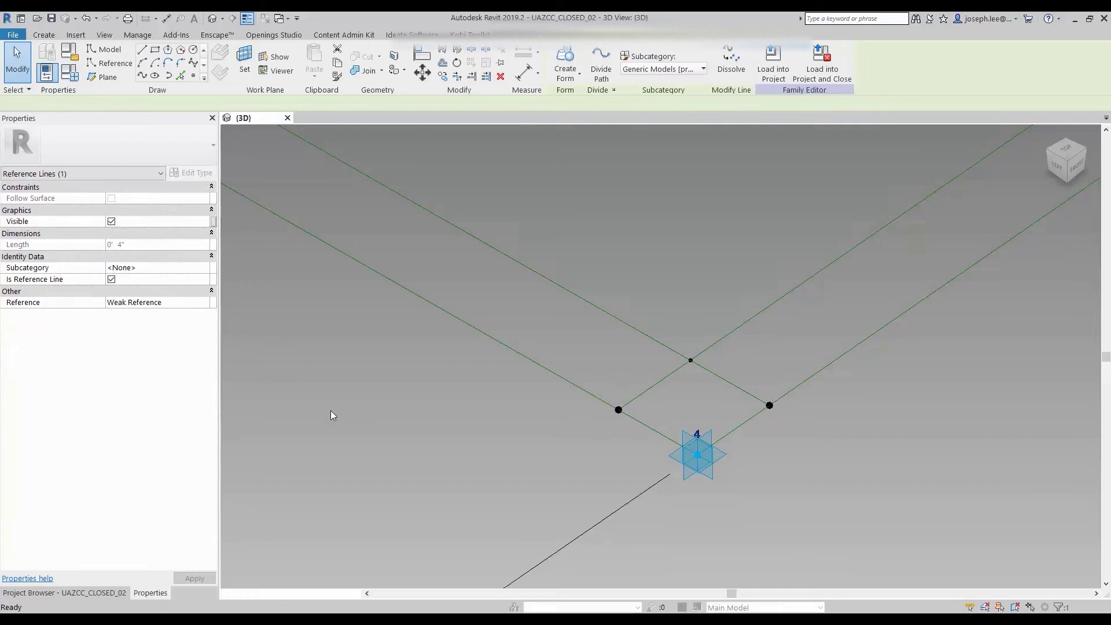
pyautogui.click(713, 287)
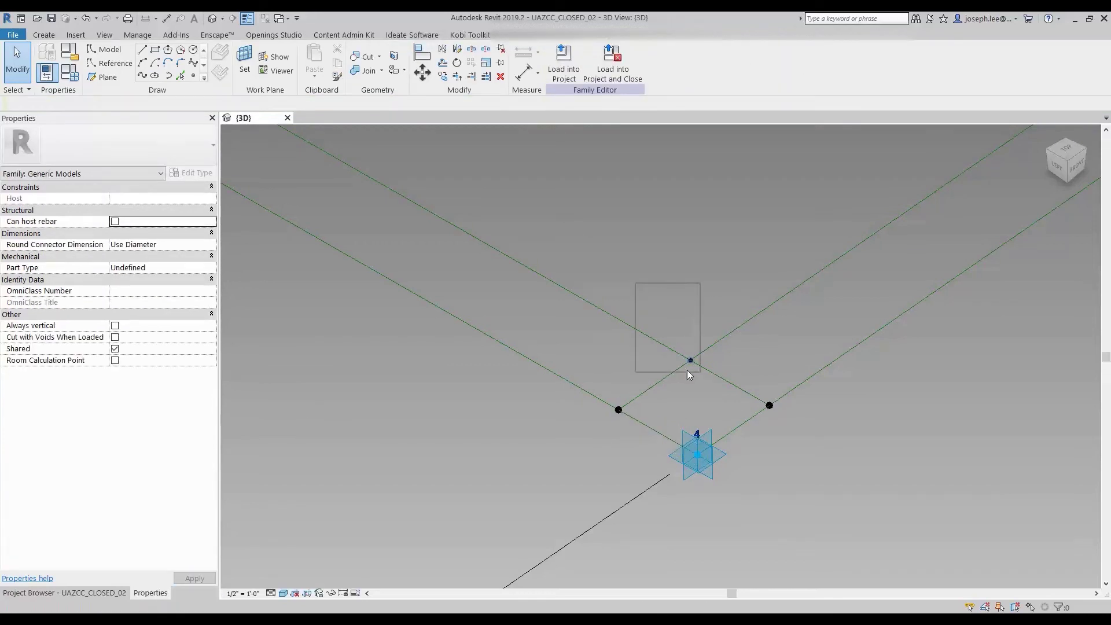
# Join the edge-meeting point and the left-edge hosted point with a reference line
pyautogui.moveTo(689, 375); pyautogui.dragTo(699, 372)
pyautogui.keyDown('ctrl'); pyautogui.moveTo(596, 372); pyautogui.dragTo(640, 427); pyautogui.keyUp('ctrl')
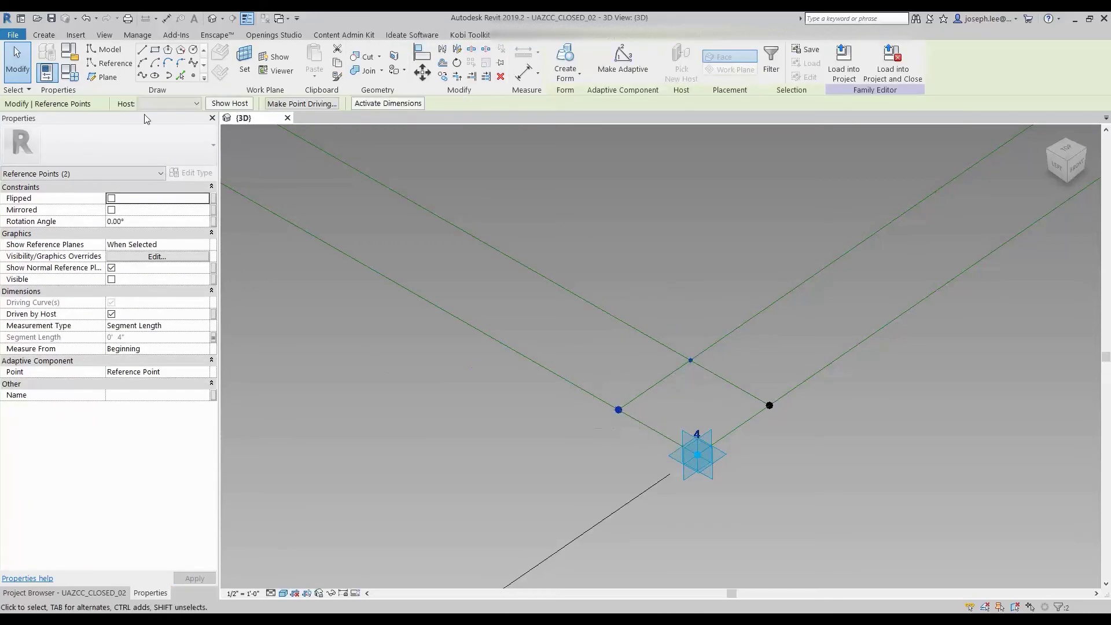
pyautogui.click(143, 75)
pyautogui.click(114, 293)
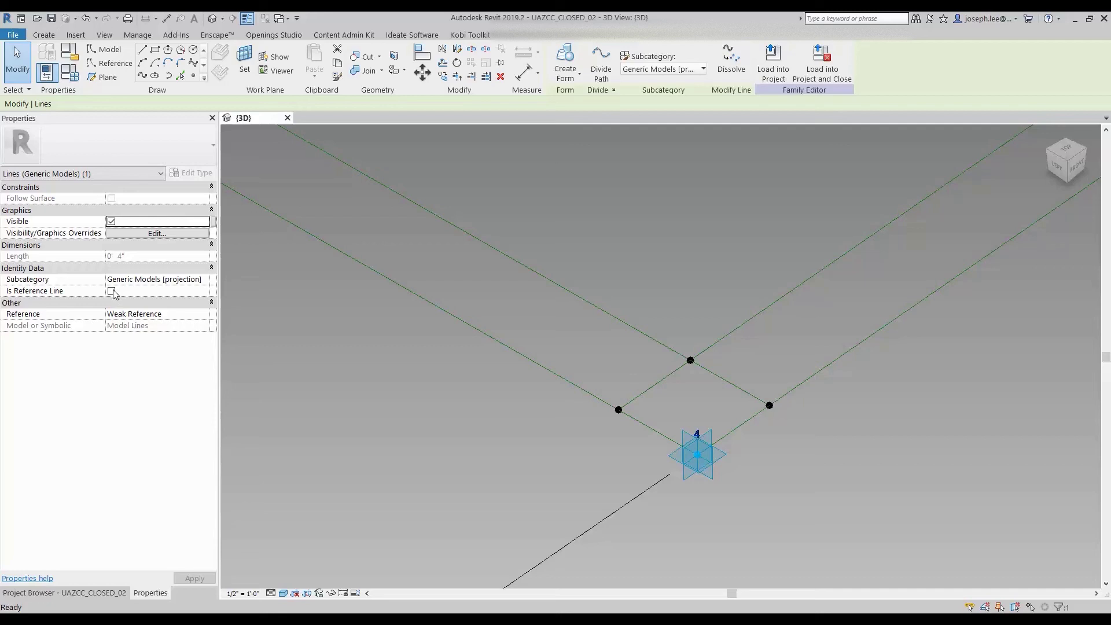
pyautogui.click(380, 384)
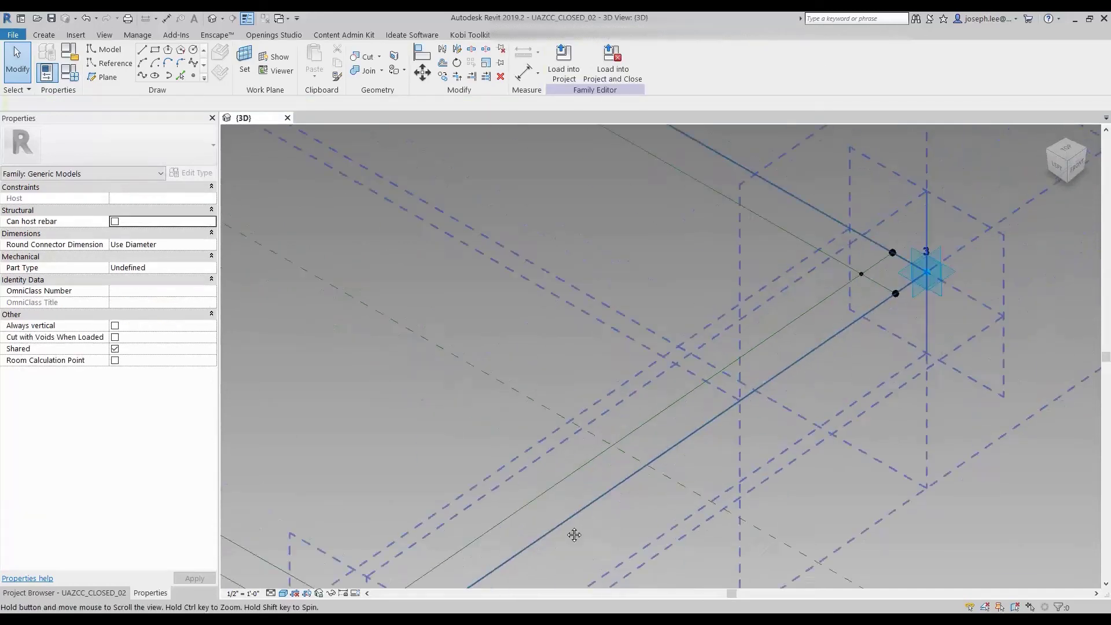
# Draw a 4" reference line from the upper-edge hosted point to adaptive point 3
pyautogui.moveTo(658, 425); pyautogui.dragTo(697, 463, button='middle')
pyautogui.scroll(1, 720, 389)
pyautogui.scroll(3, 704, 384)
pyautogui.scroll(2, 712, 364)
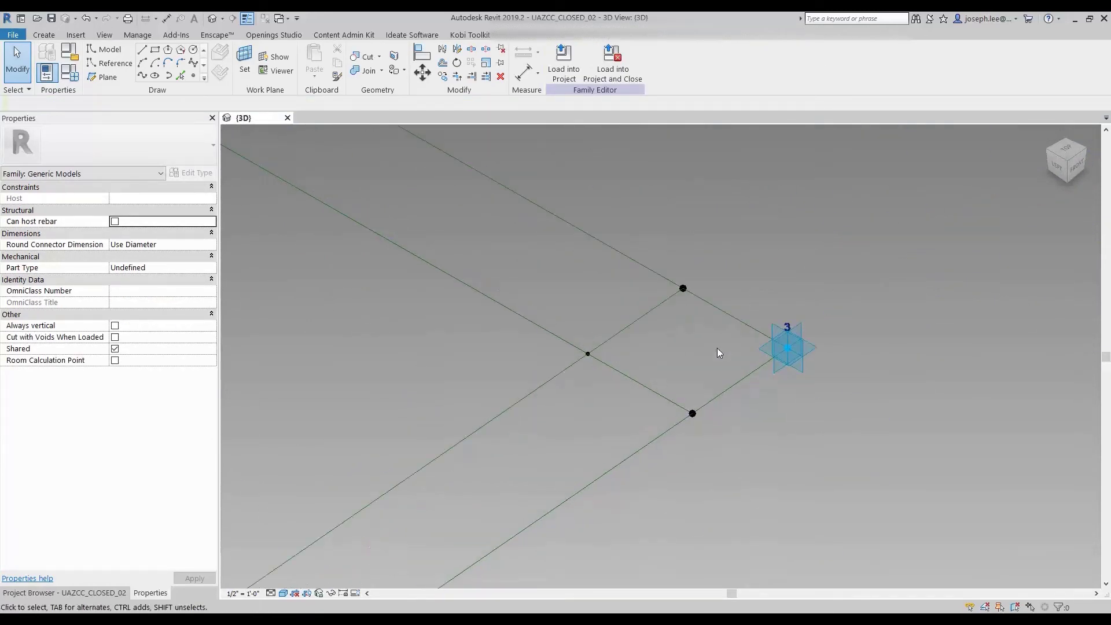
pyautogui.moveTo(660, 248); pyautogui.dragTo(727, 340)
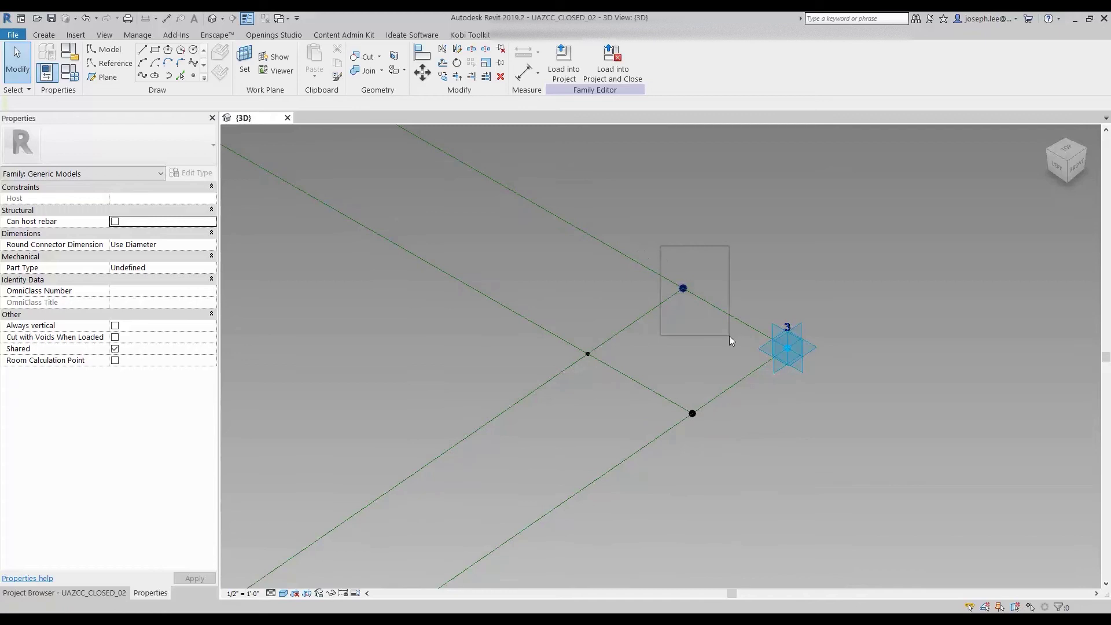
pyautogui.keyDown('ctrl'); pyautogui.moveTo(755, 272); pyautogui.dragTo(817, 387); pyautogui.keyUp('ctrl')
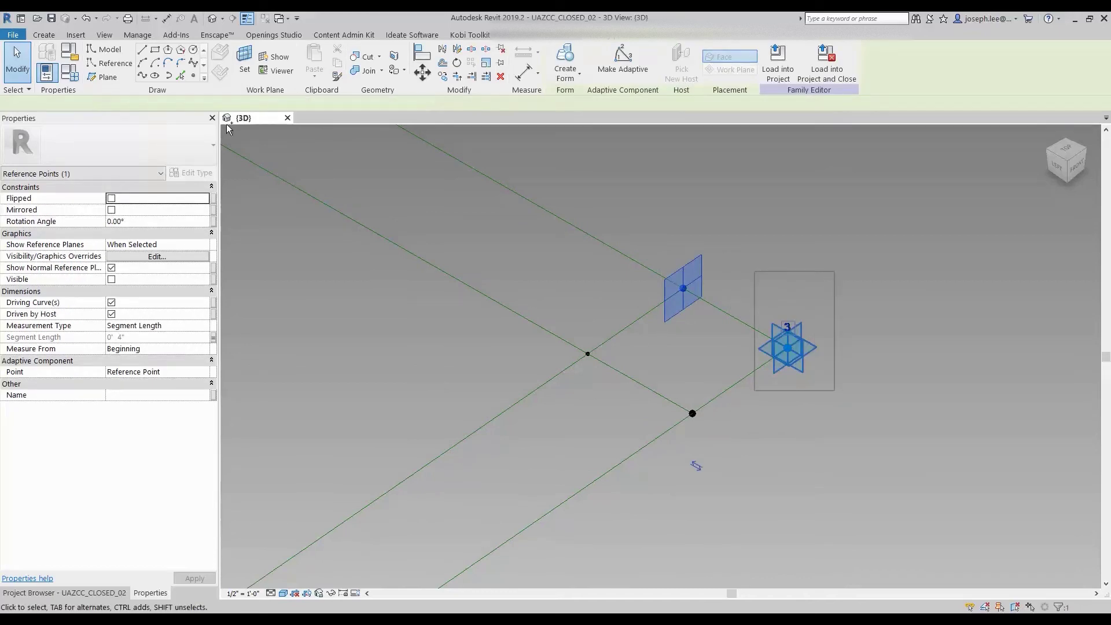
pyautogui.click(145, 77)
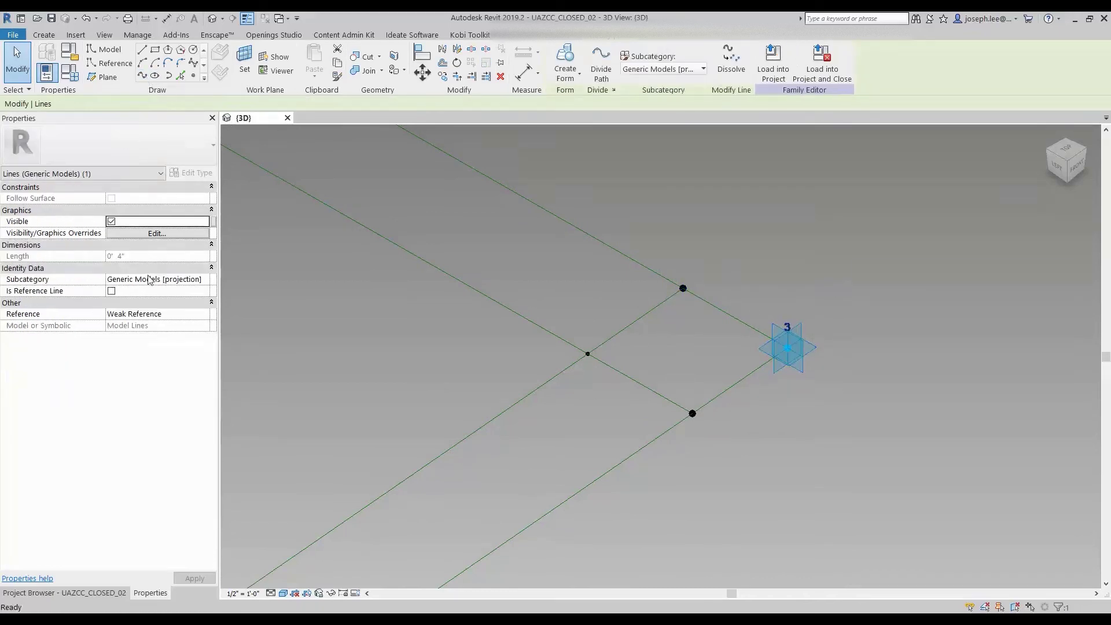
pyautogui.click(112, 291)
pyautogui.click(783, 224)
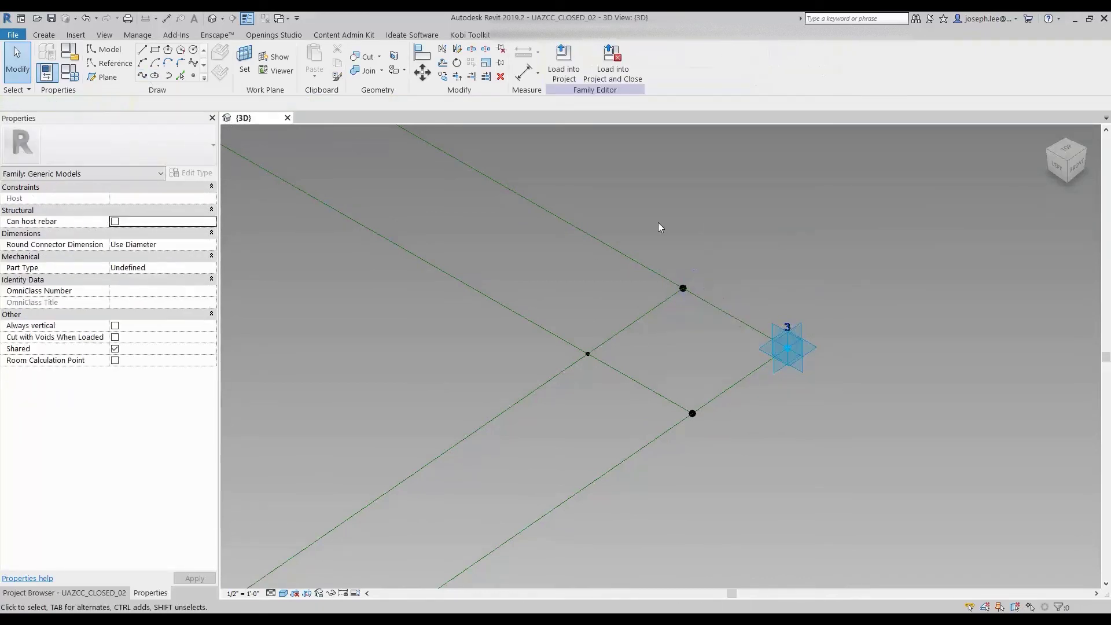
# Draw a line from the upper-edge hosted point to the edge-meeting point, then select the short line beside point 3
pyautogui.moveTo(720, 223); pyautogui.dragTo(658, 324)
pyautogui.keyDown('ctrl'); pyautogui.moveTo(573, 308); pyautogui.dragTo(608, 373); pyautogui.keyUp('ctrl')
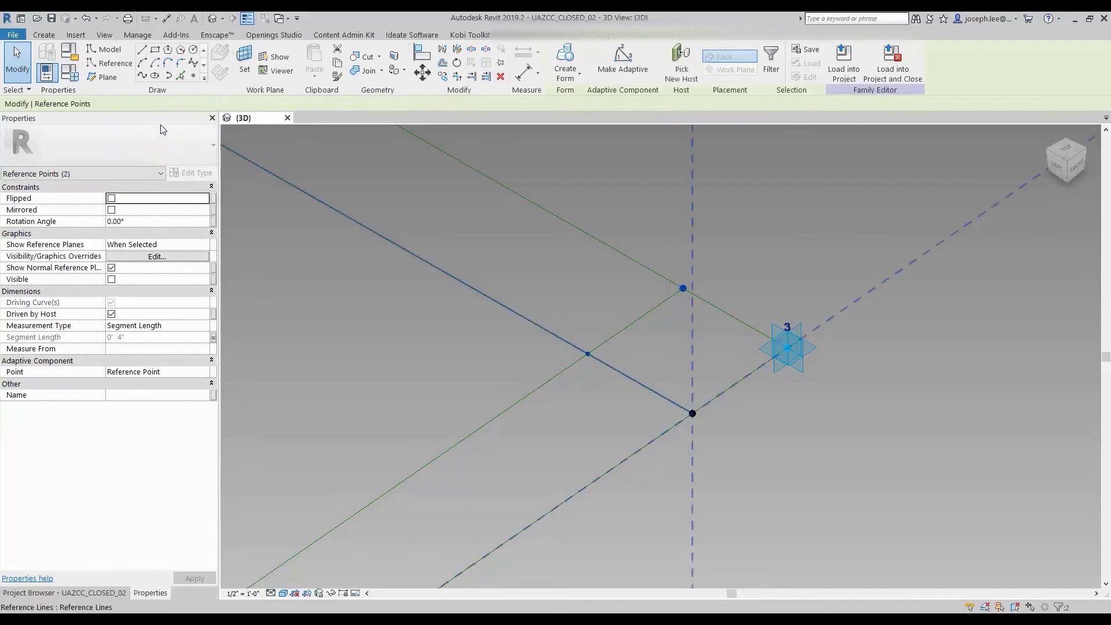
pyautogui.click(145, 77)
pyautogui.click(399, 383)
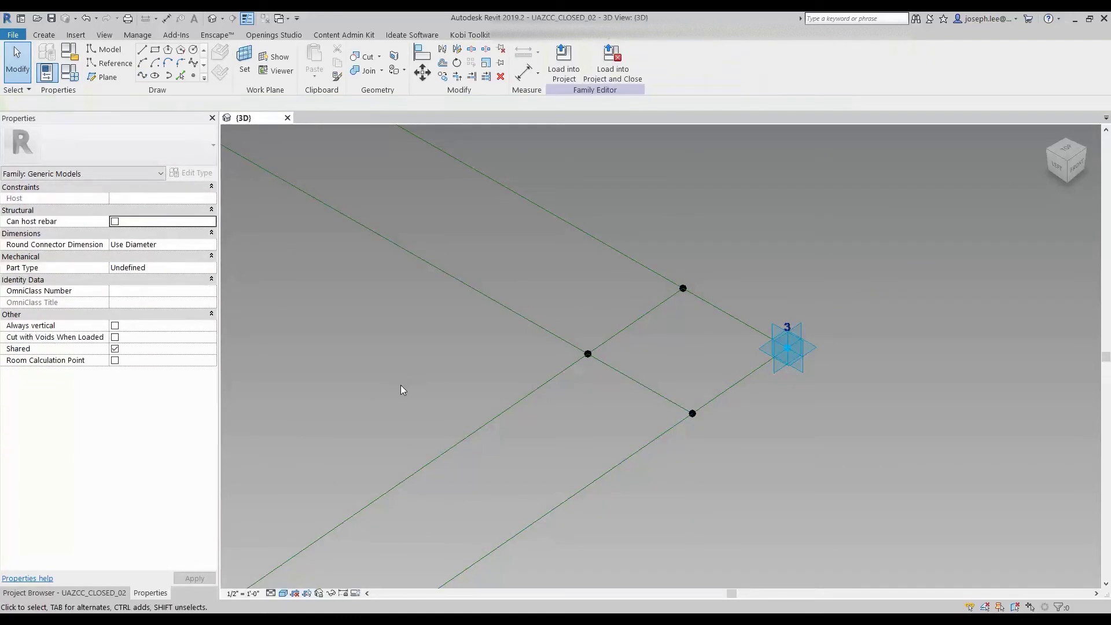
pyautogui.click(720, 312)
# Select the four reference lines outlining the thin rim strip
pyautogui.click(521, 402)
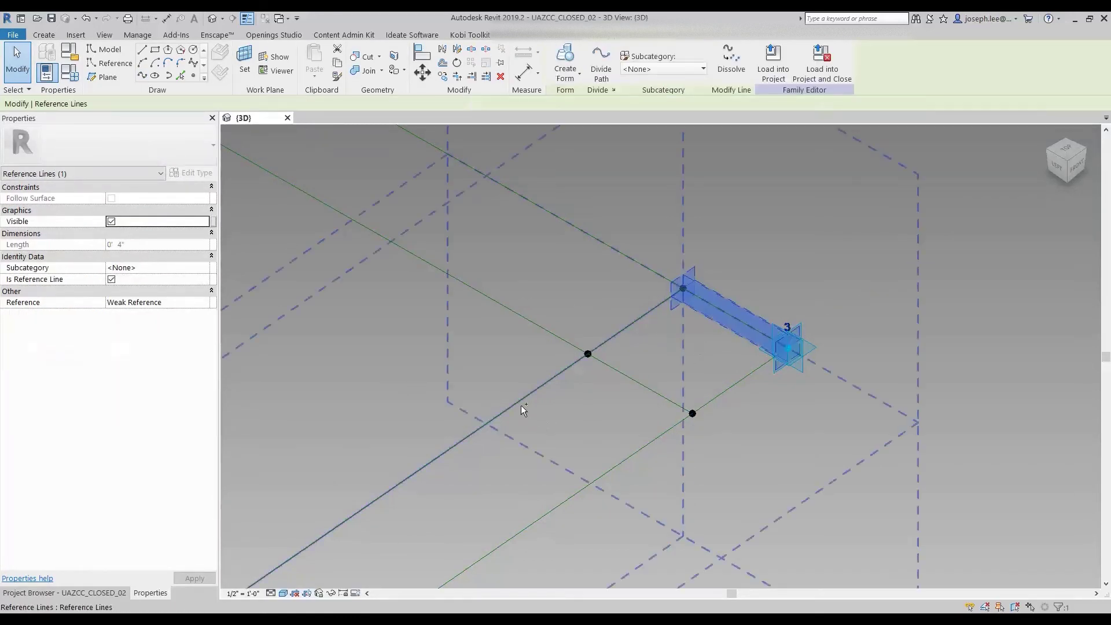
pyautogui.keyDown('ctrl'); pyautogui.click(606, 473); pyautogui.keyUp('ctrl')
pyautogui.keyDown('ctrl'); pyautogui.click(607, 474); pyautogui.keyUp('ctrl')
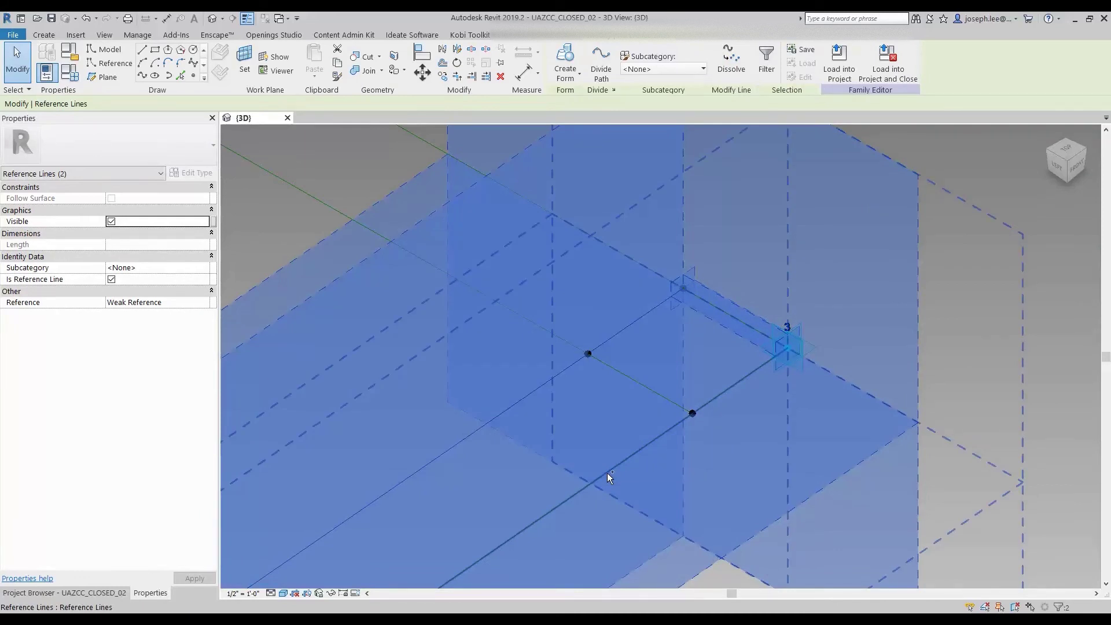
pyautogui.scroll(-2, 606, 471)
pyautogui.scroll(-2, 602, 468)
pyautogui.scroll(-1, 595, 465)
pyautogui.scroll(2, 488, 427)
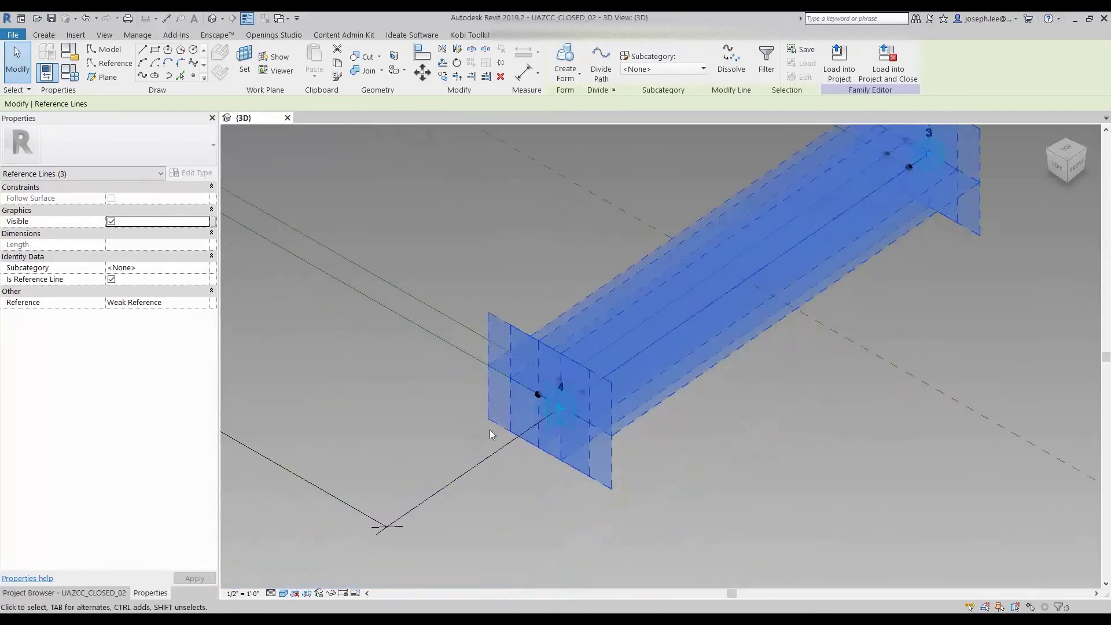
pyautogui.scroll(2, 640, 422)
pyautogui.scroll(2, 603, 407)
pyautogui.scroll(2, 527, 342)
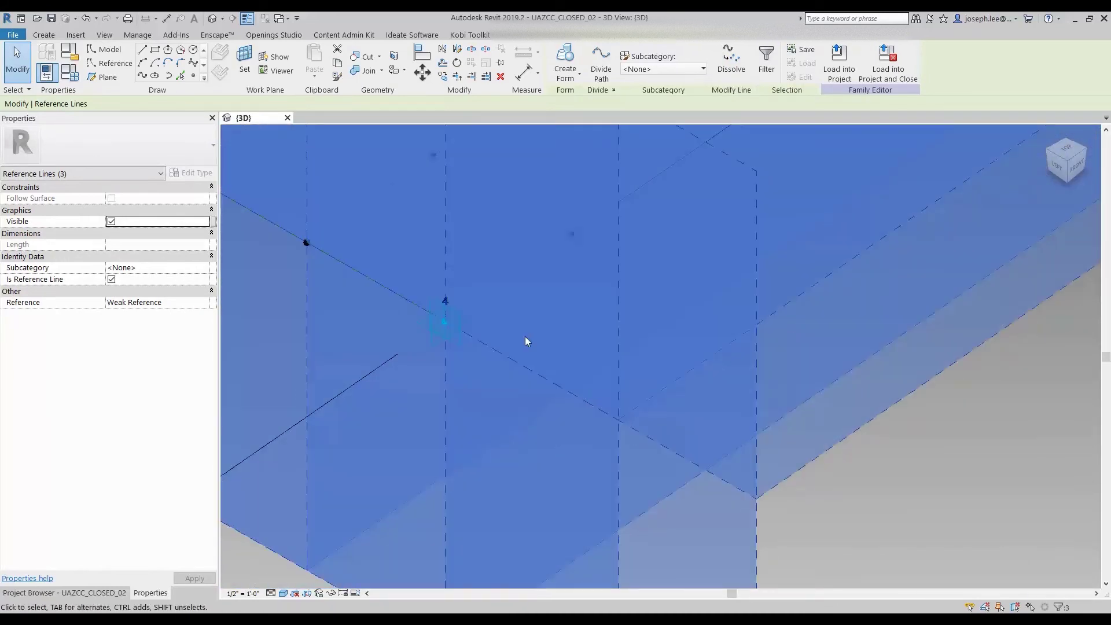
pyautogui.keyDown('ctrl'); pyautogui.click(401, 292); pyautogui.keyUp('ctrl')
# Isolate the selected lines, centre the strip in view, and reselect its four lines
pyautogui.click(331, 593)
pyautogui.click(353, 555)
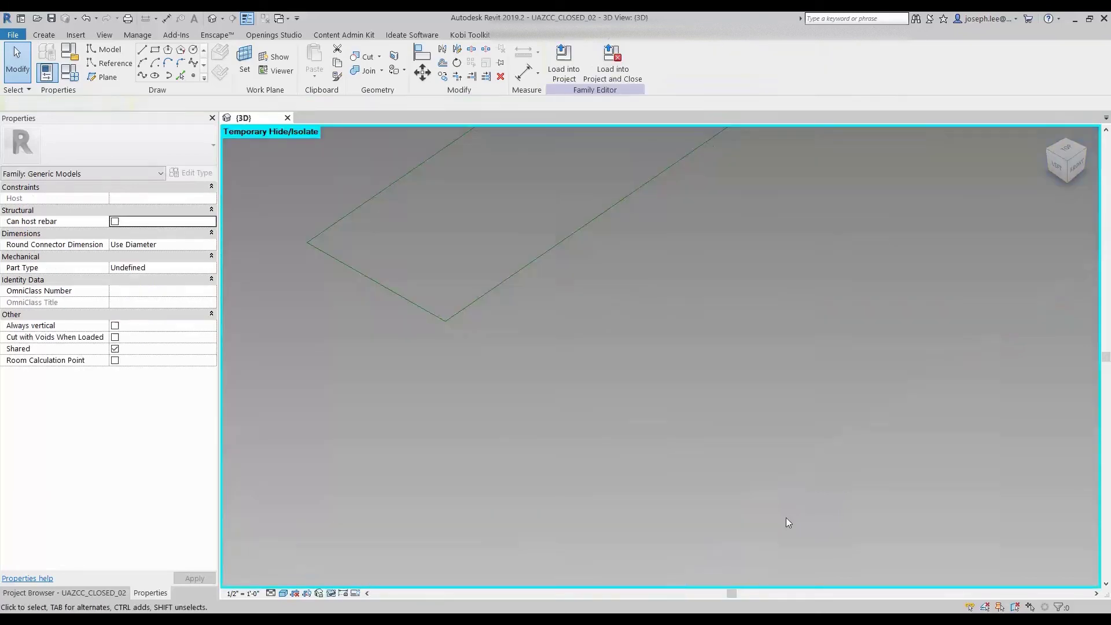
pyautogui.scroll(-3, 675, 462)
pyautogui.scroll(-2, 657, 434)
pyautogui.moveTo(658, 434); pyautogui.dragTo(614, 435, button='middle')
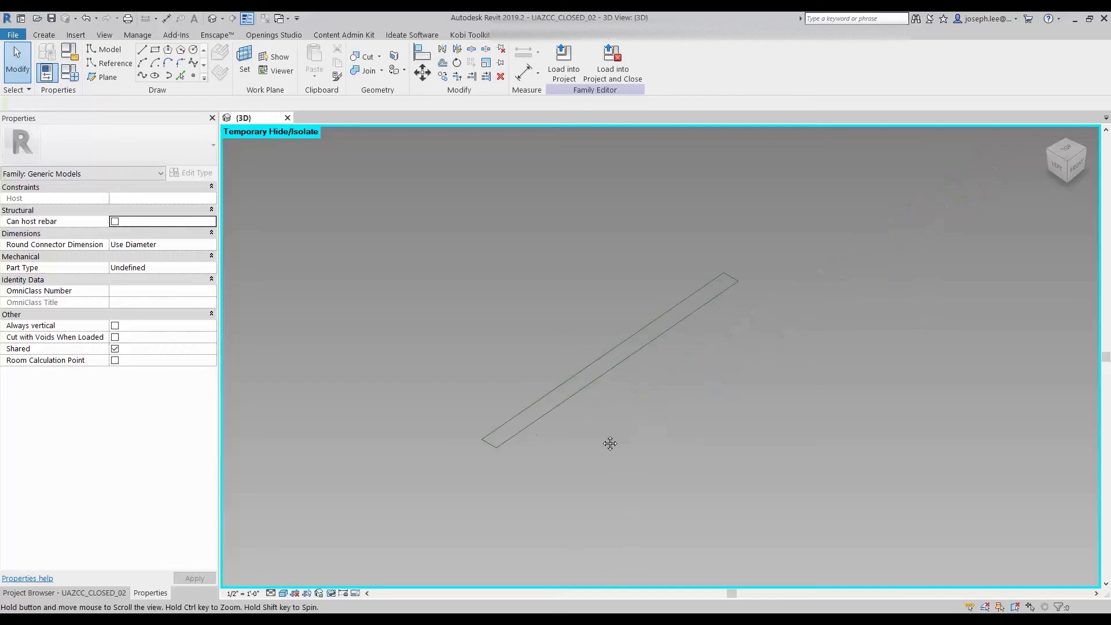
pyautogui.scroll(1, 614, 434)
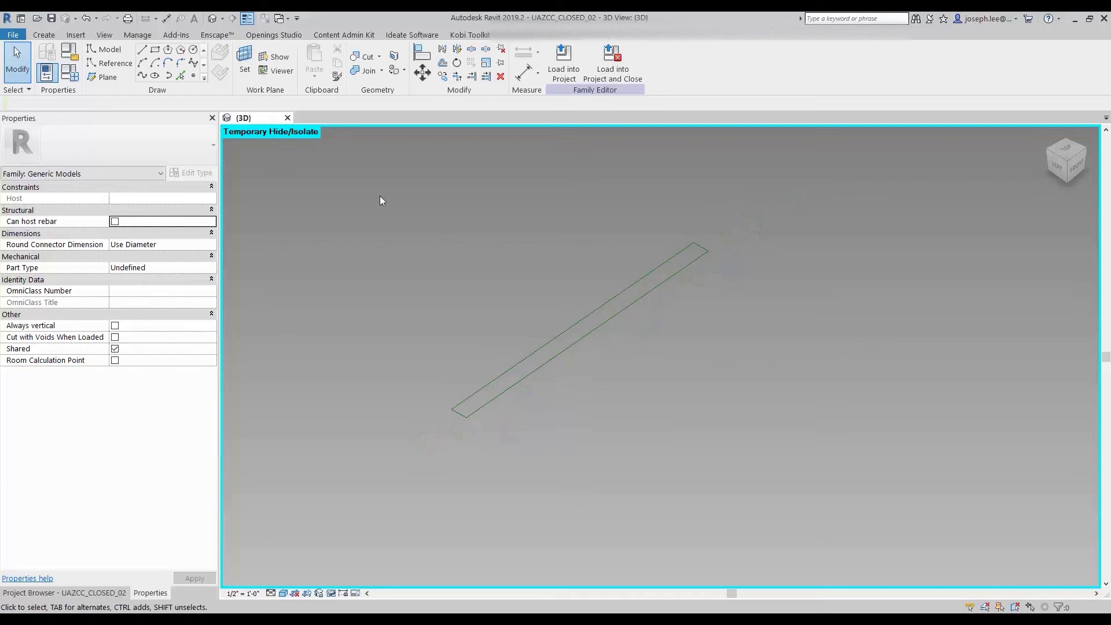
pyautogui.moveTo(349, 172); pyautogui.dragTo(874, 499)
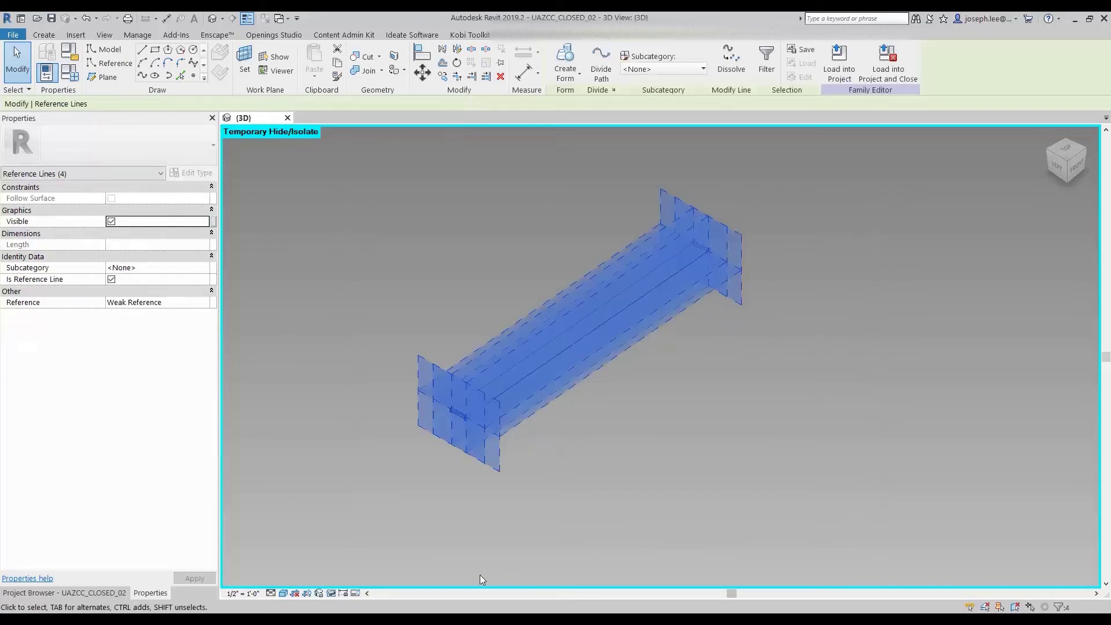
# Create a flat surface form from the strip profile and display it in Consistent Colors
pyautogui.click(559, 86)
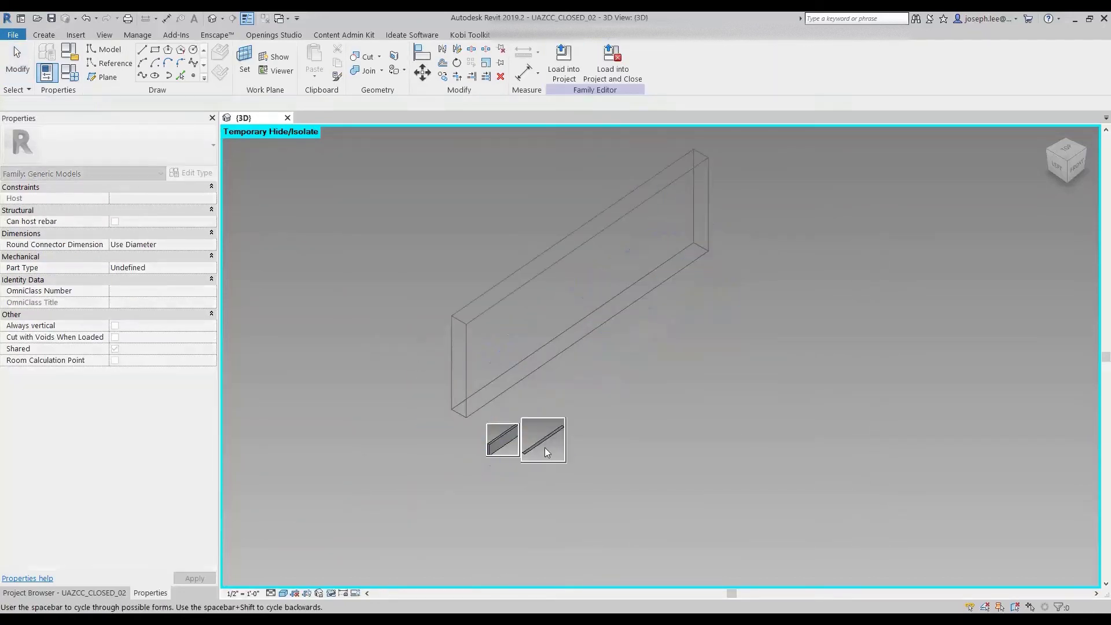
pyautogui.click(544, 447)
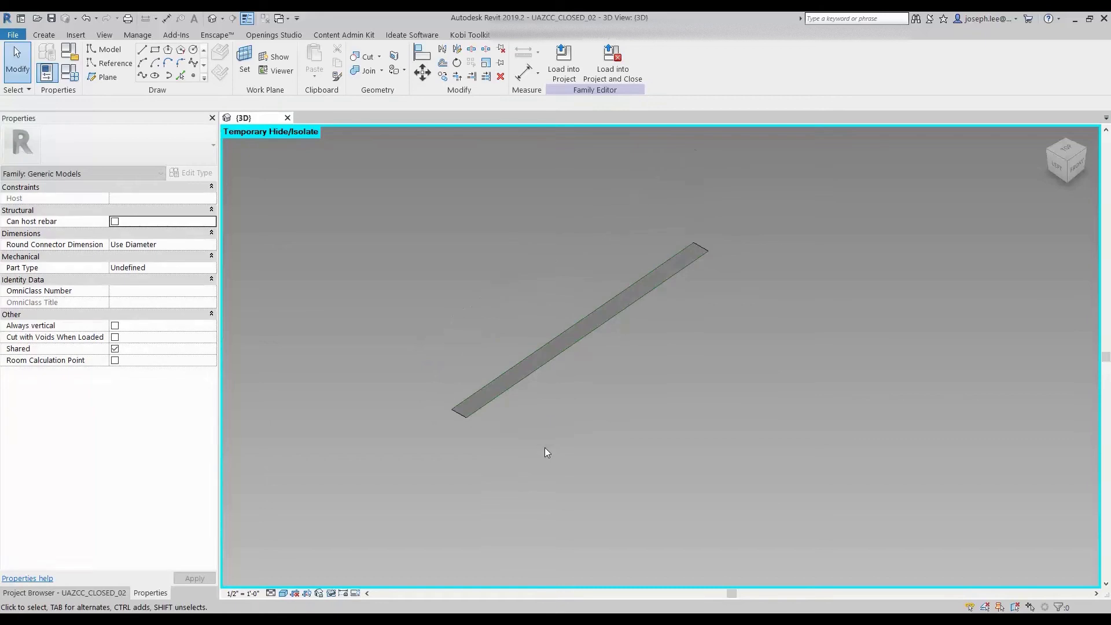
pyautogui.click(284, 593)
pyautogui.click(307, 555)
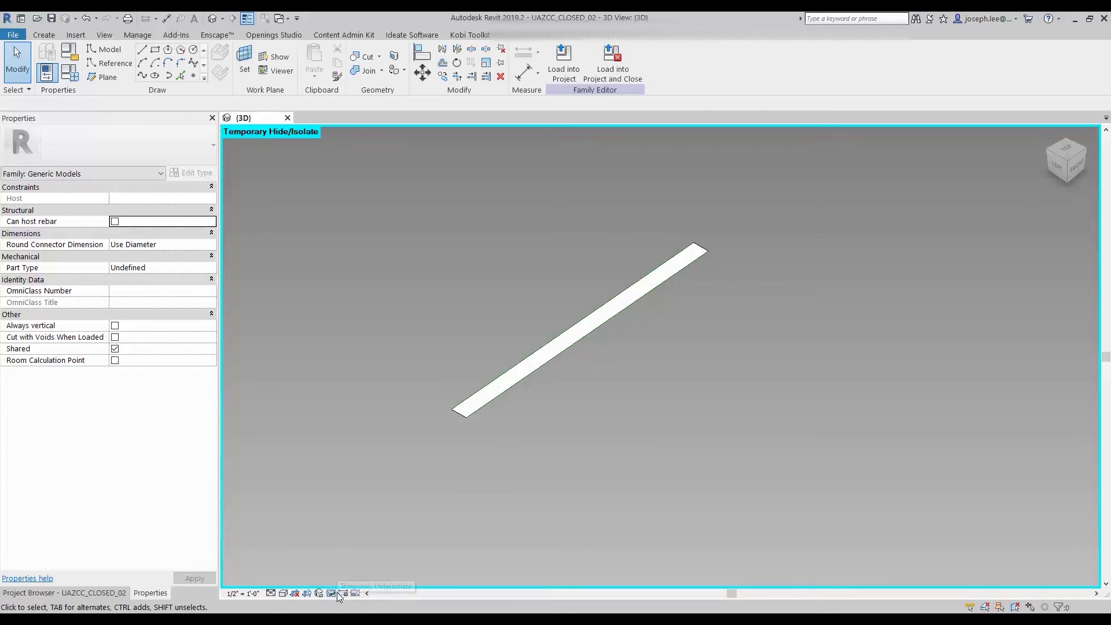
pyautogui.click(336, 595)
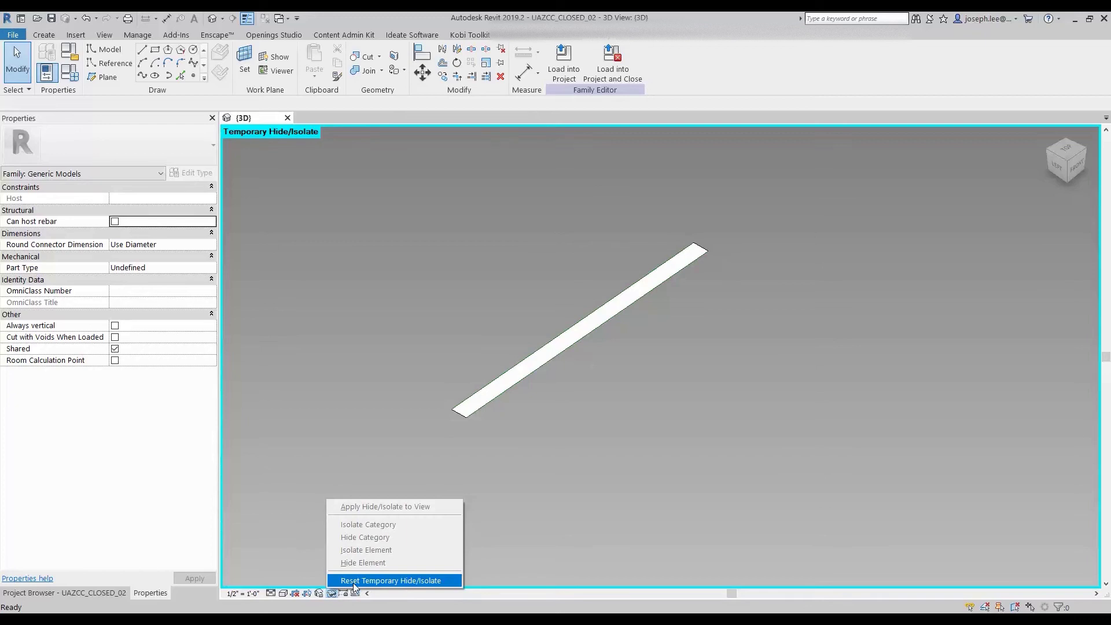
# Reset temporary hide/isolate so the adaptive points and PanelW 6'-0" / PanelH 16'-0" dimensions reappear
pyautogui.click(354, 582)
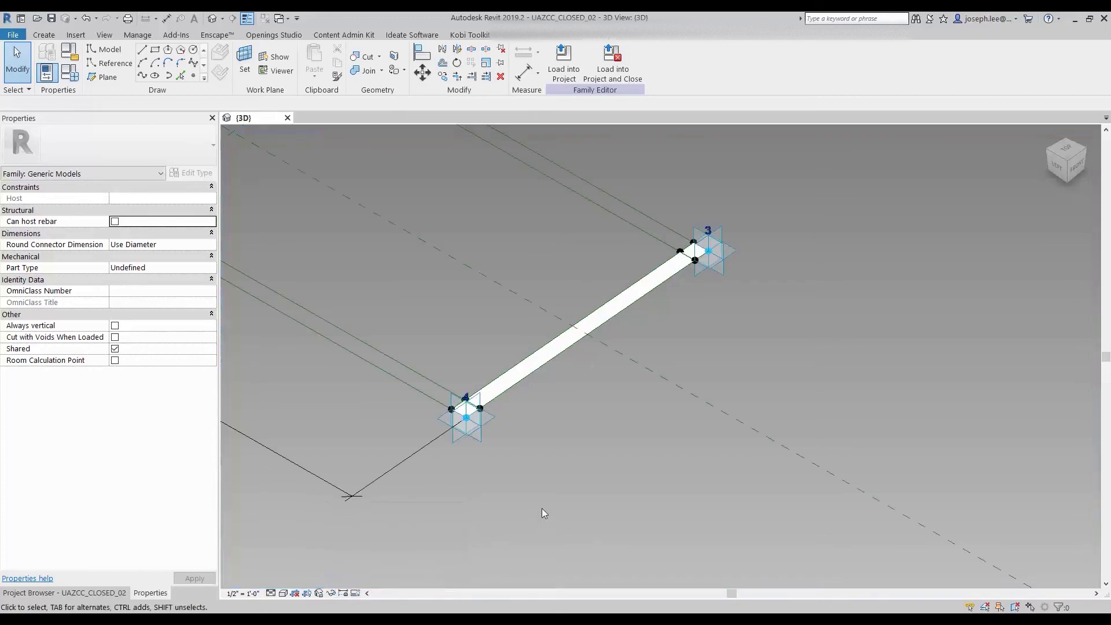
pyautogui.scroll(-3, 542, 511)
pyautogui.scroll(-1, 588, 450)
pyautogui.moveTo(588, 449); pyautogui.dragTo(651, 473, button='middle')
pyautogui.scroll(2, 425, 346)
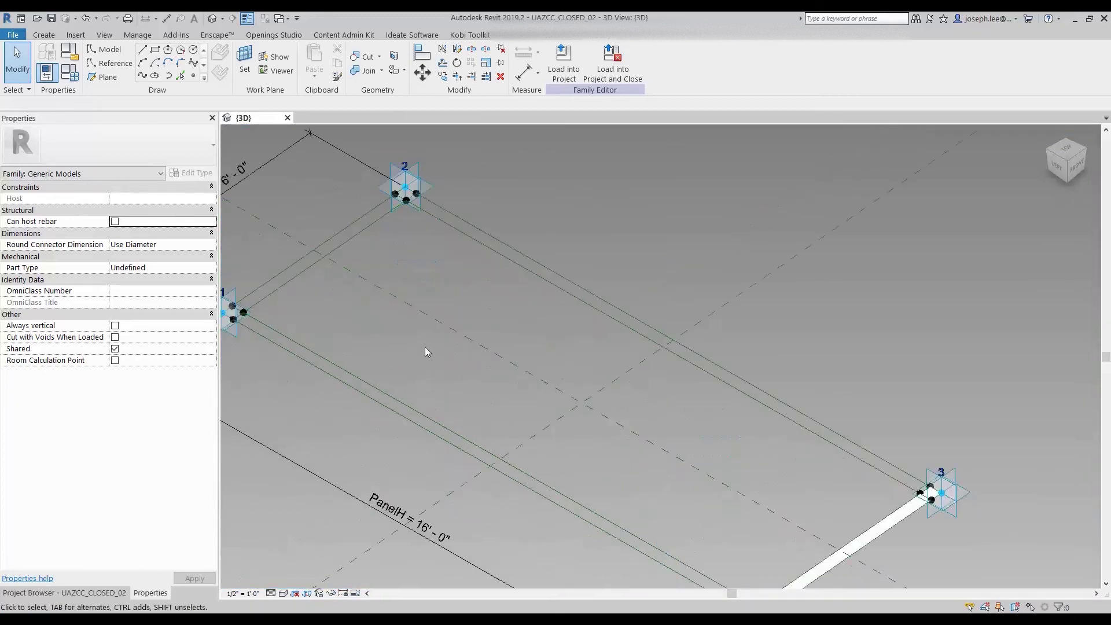
# Zoom in on adaptive point 1 and window-select the geometry around it
pyautogui.moveTo(425, 346); pyautogui.dragTo(505, 300, button='middle')
pyautogui.scroll(2, 506, 299)
pyautogui.moveTo(496, 367); pyautogui.dragTo(536, 378, button='middle')
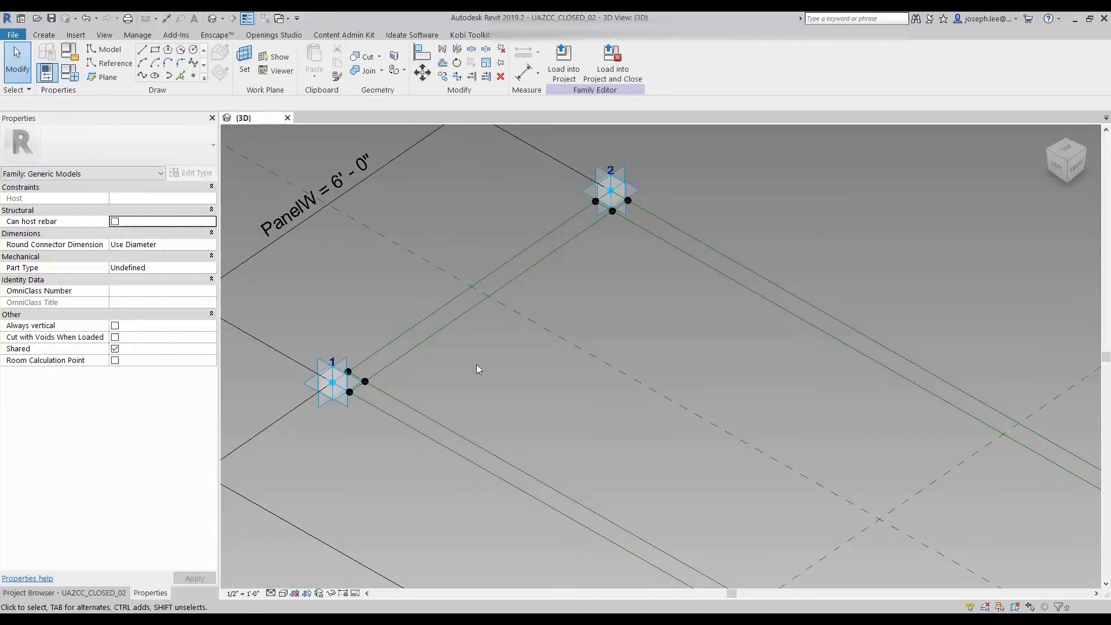
pyautogui.scroll(1, 288, 446)
pyautogui.scroll(2, 318, 410)
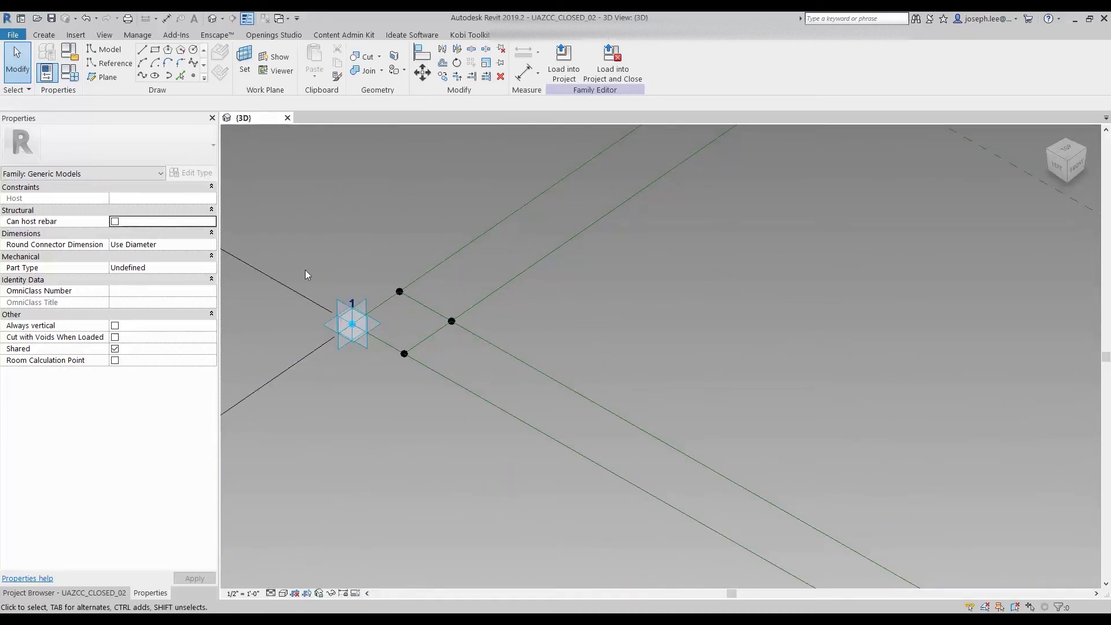
pyautogui.moveTo(307, 274); pyautogui.dragTo(385, 365)
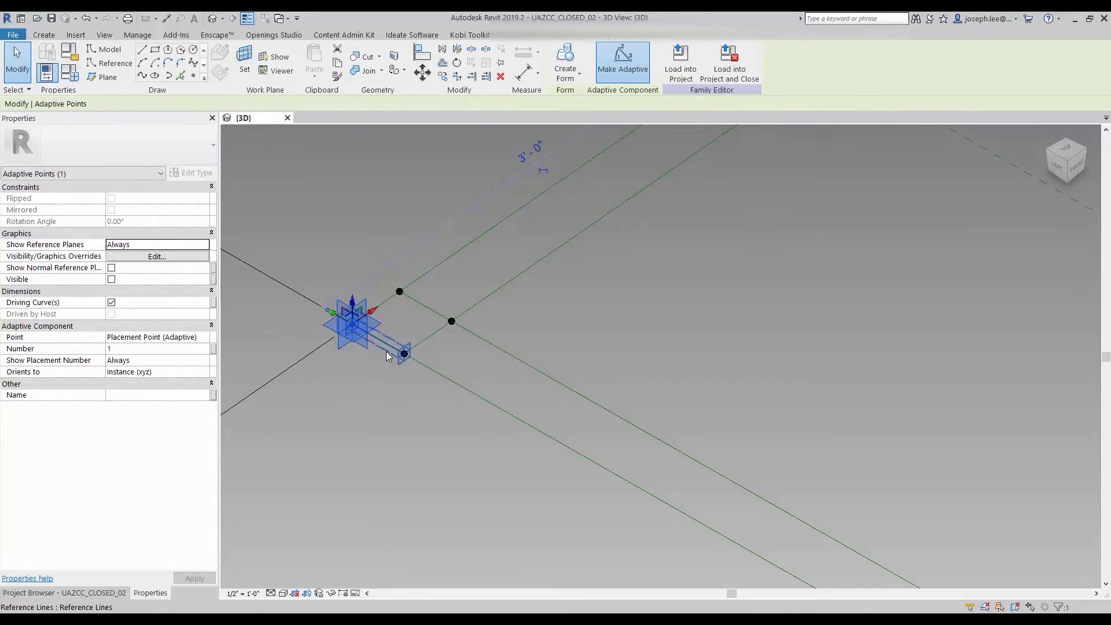
# Select the four short reference lines between adaptive points 1 and 2
pyautogui.click(388, 356)
pyautogui.click(380, 338)
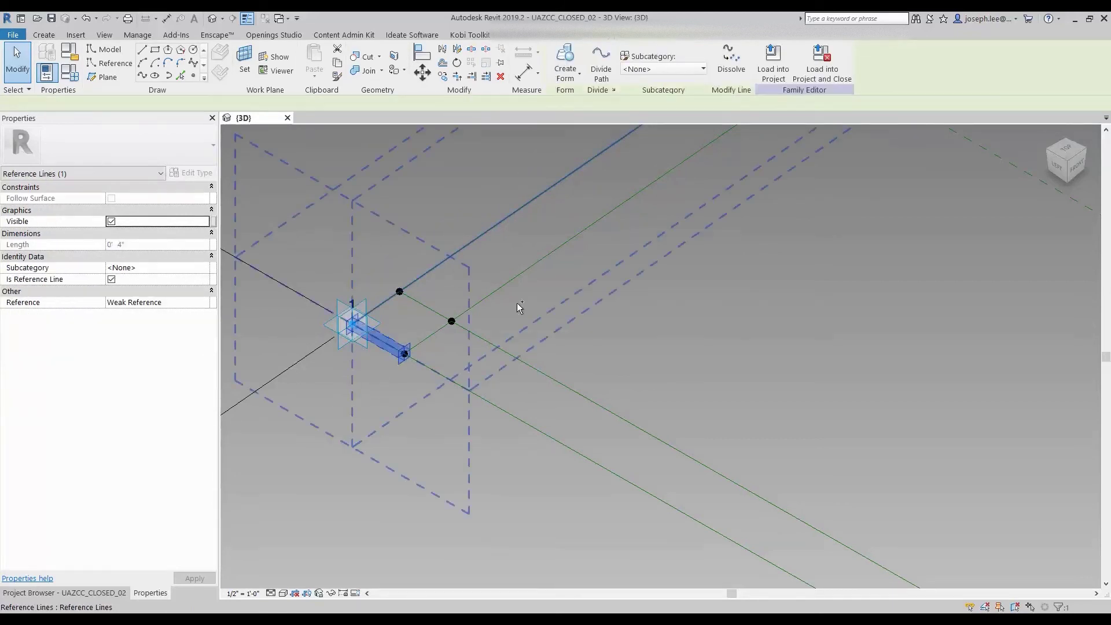
pyautogui.keyDown('ctrl'); pyautogui.click(501, 290); pyautogui.keyUp('ctrl')
pyautogui.scroll(2, 401, 368)
pyautogui.moveTo(617, 267)
pyautogui.mouseDown(button='middle')
pyautogui.moveTo(499, 493)
pyautogui.moveTo(452, 478)
pyautogui.mouseUp(button='middle')
pyautogui.scroll(3, 592, 330)
pyautogui.keyDown('ctrl'); pyautogui.click(567, 379); pyautogui.keyUp('ctrl')
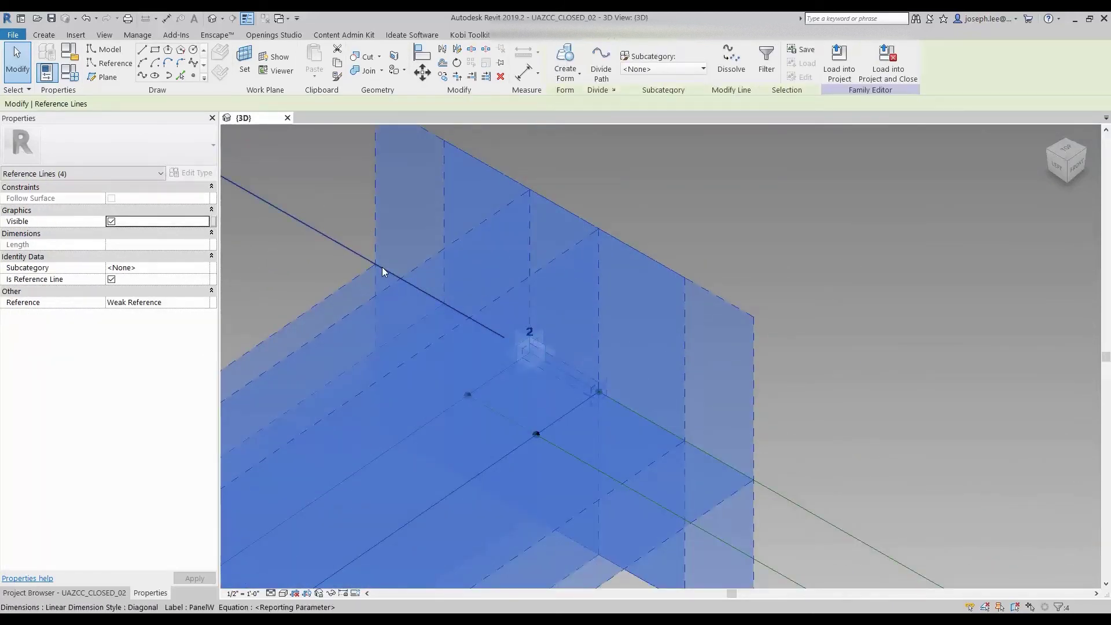
pyautogui.scroll(-4, 605, 147)
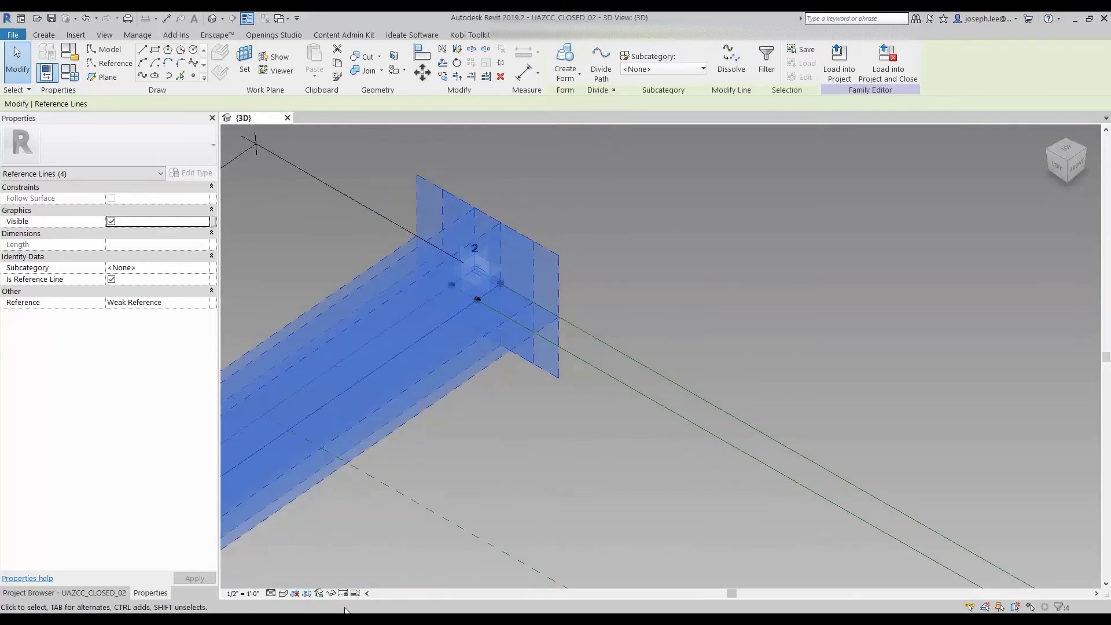
# Isolate those four lines and create a flat surface form from them
pyautogui.click(331, 594)
pyautogui.click(355, 547)
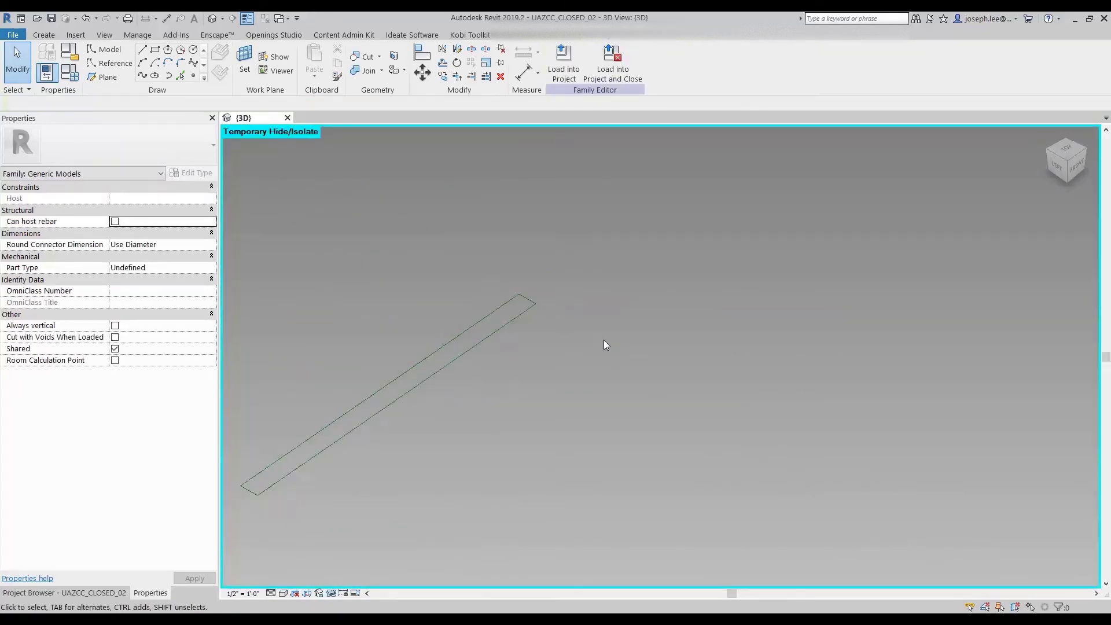
pyautogui.scroll(-2, 512, 316)
pyautogui.moveTo(375, 251); pyautogui.dragTo(609, 451)
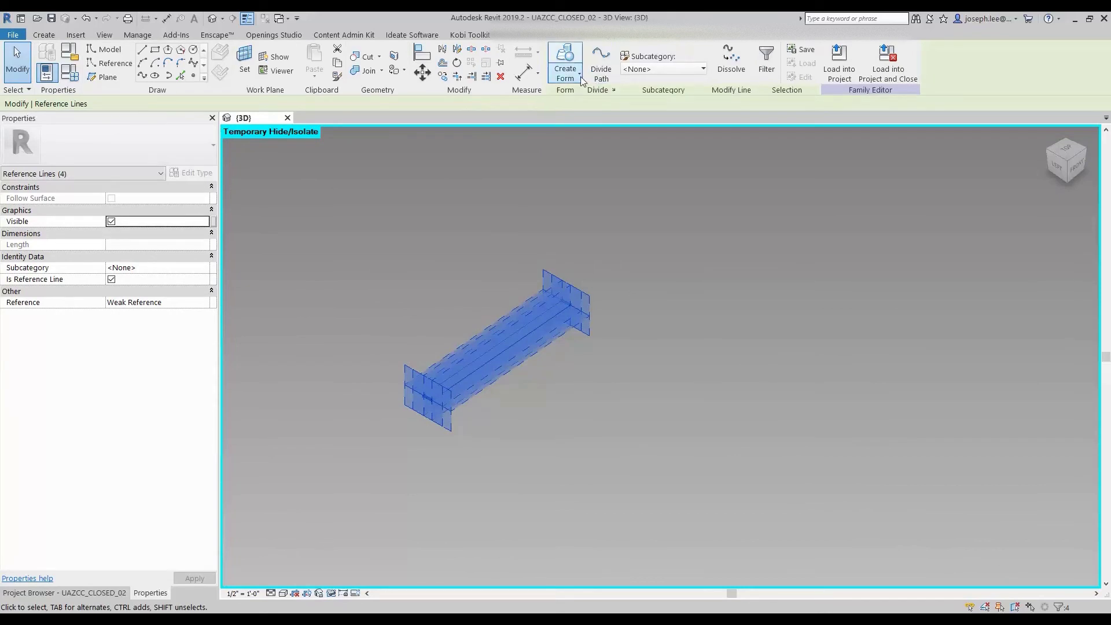
pyautogui.click(582, 82)
pyautogui.click(517, 423)
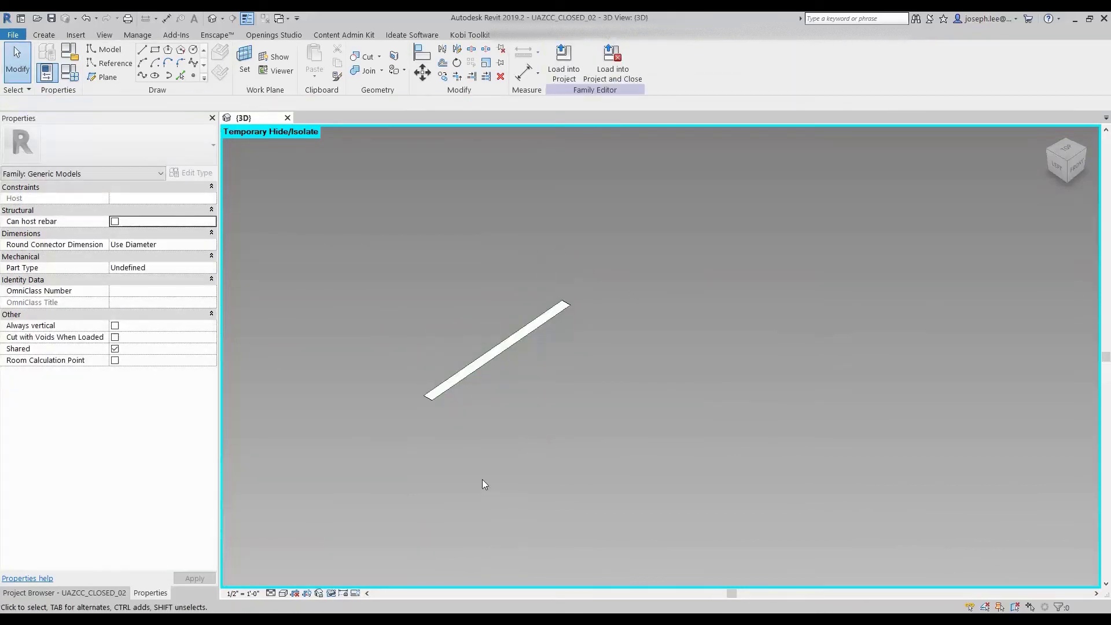
pyautogui.click(331, 593)
# Restore all hidden elements and zoom to adaptive point 1 and the strip end
pyautogui.click(393, 581)
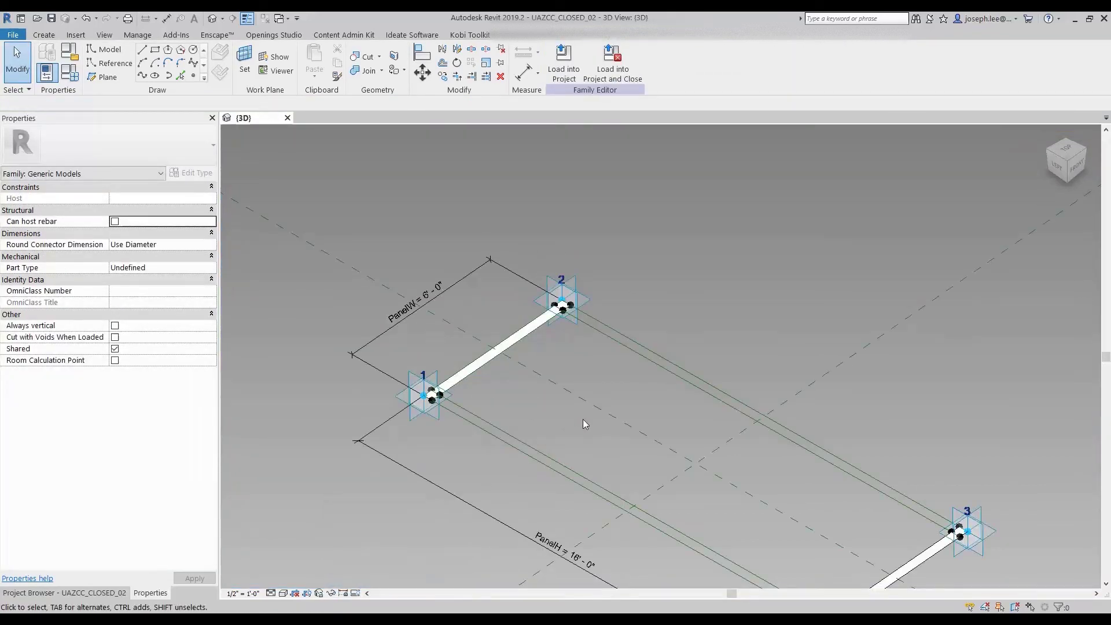
pyautogui.moveTo(583, 422); pyautogui.dragTo(581, 367, button='middle')
pyautogui.scroll(2, 474, 349)
pyautogui.scroll(3, 347, 289)
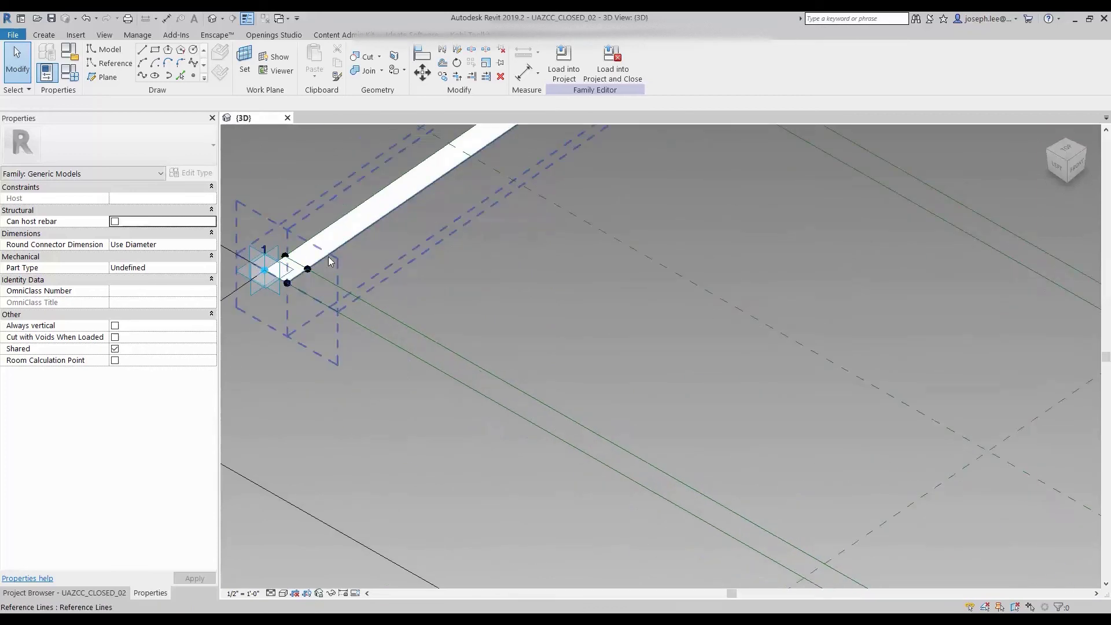
pyautogui.scroll(2, 320, 275)
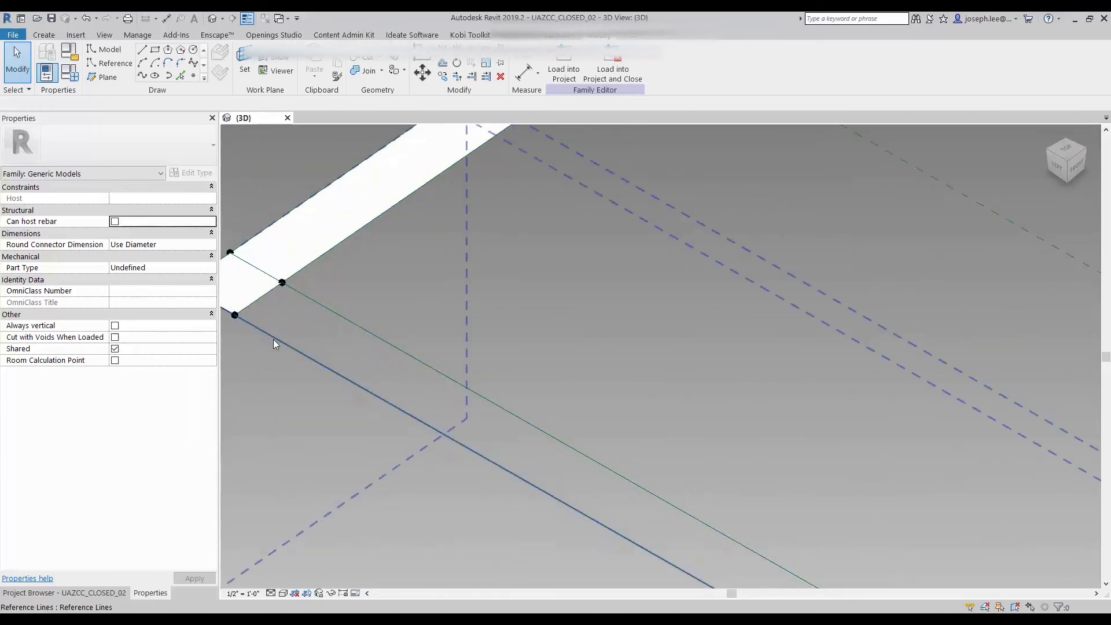
pyautogui.moveTo(273, 339); pyautogui.dragTo(367, 295, button='middle')
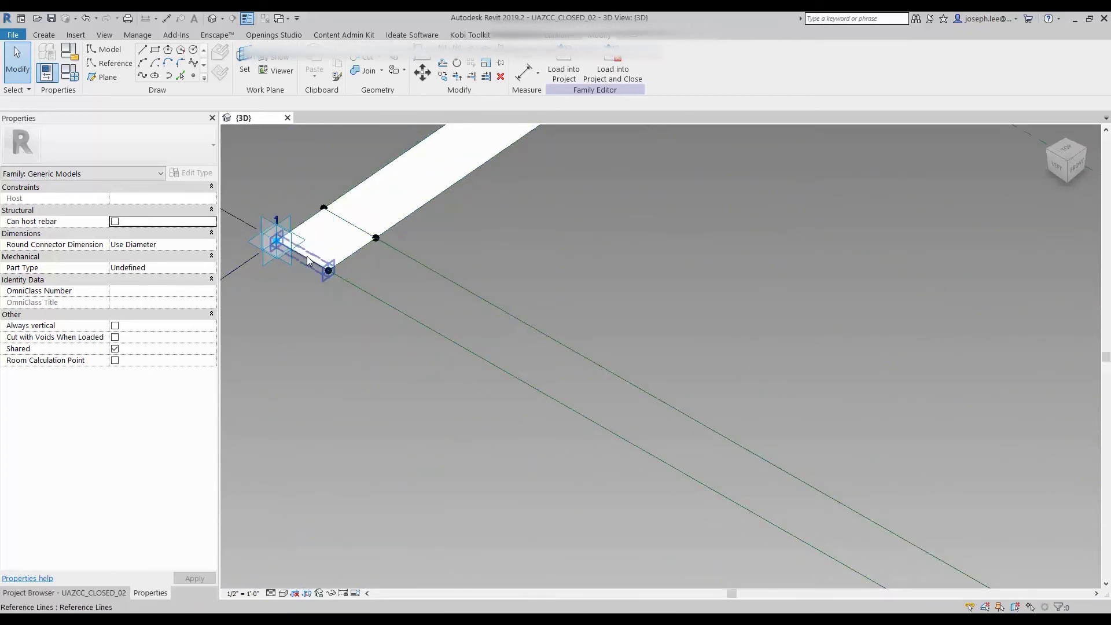
# Make the long 15' 4" edge line from the strip corner at point 4 a reference line
pyautogui.click(346, 287)
pyautogui.scroll(-2, 346, 287)
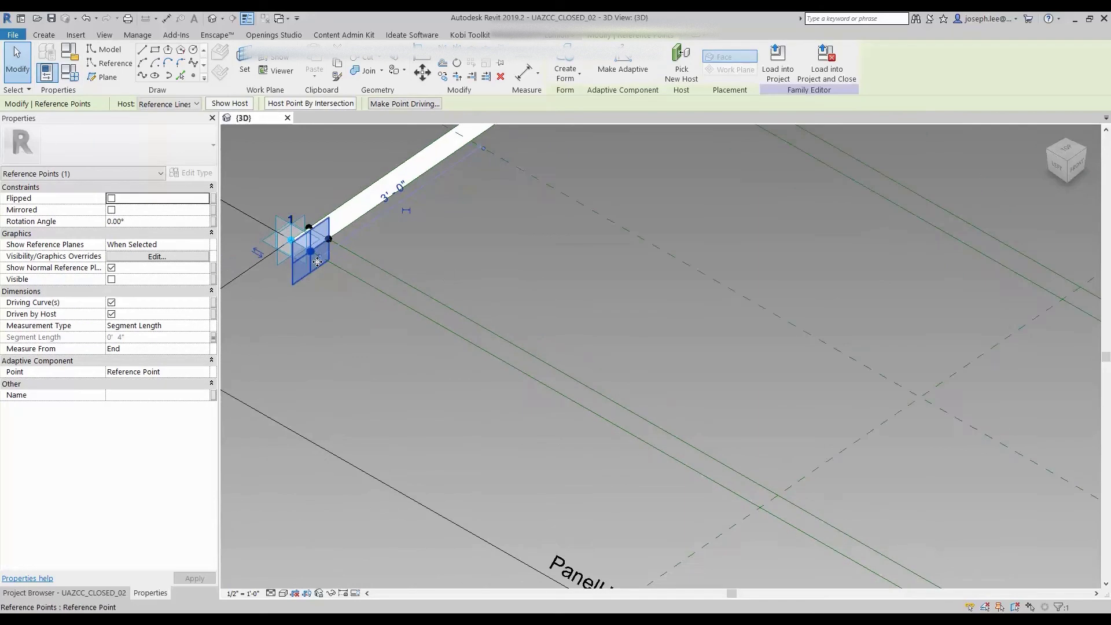
pyautogui.moveTo(300, 243); pyautogui.dragTo(366, 199, button='middle')
pyautogui.scroll(-2, 365, 204)
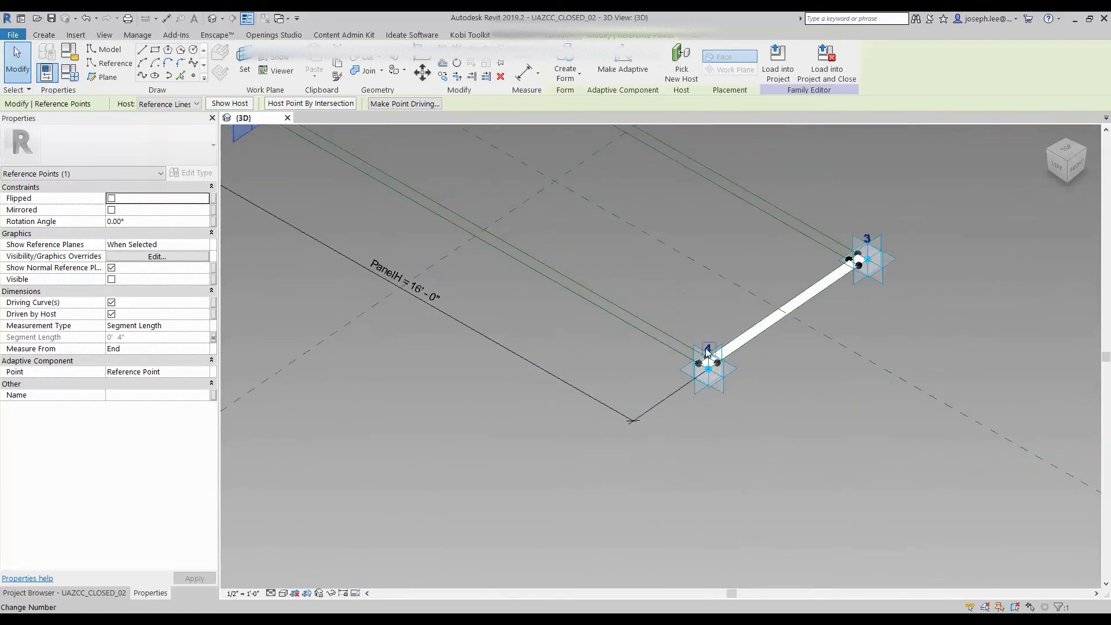
pyautogui.scroll(1, 695, 347)
pyautogui.scroll(1, 683, 342)
pyautogui.scroll(2, 678, 339)
pyautogui.scroll(2, 679, 339)
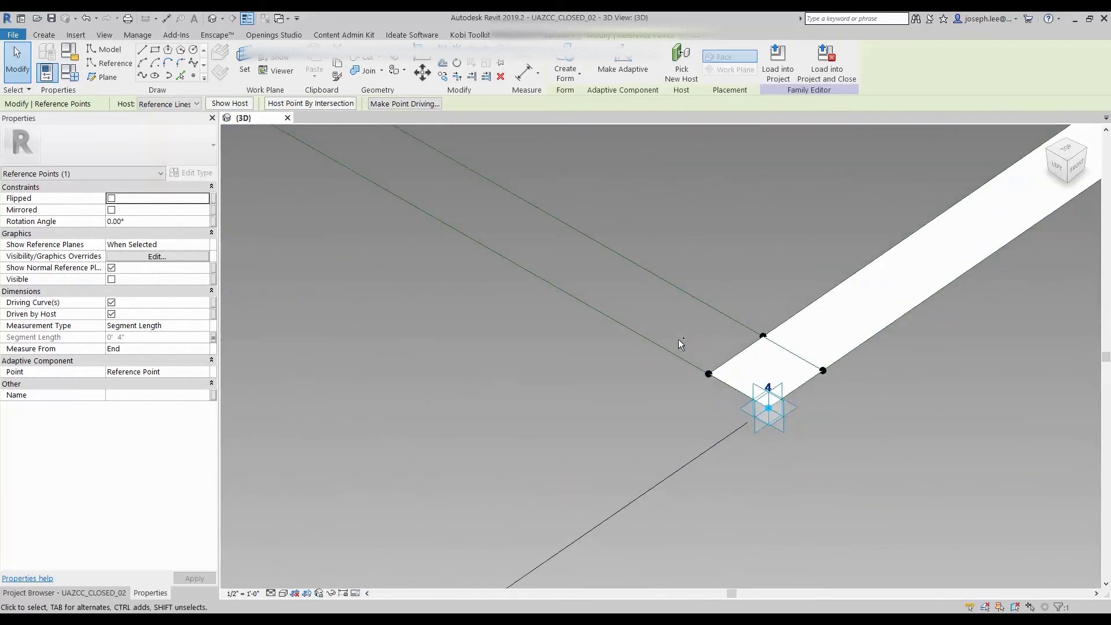
pyautogui.keyDown('ctrl'); pyautogui.click(708, 374); pyautogui.keyUp('ctrl')
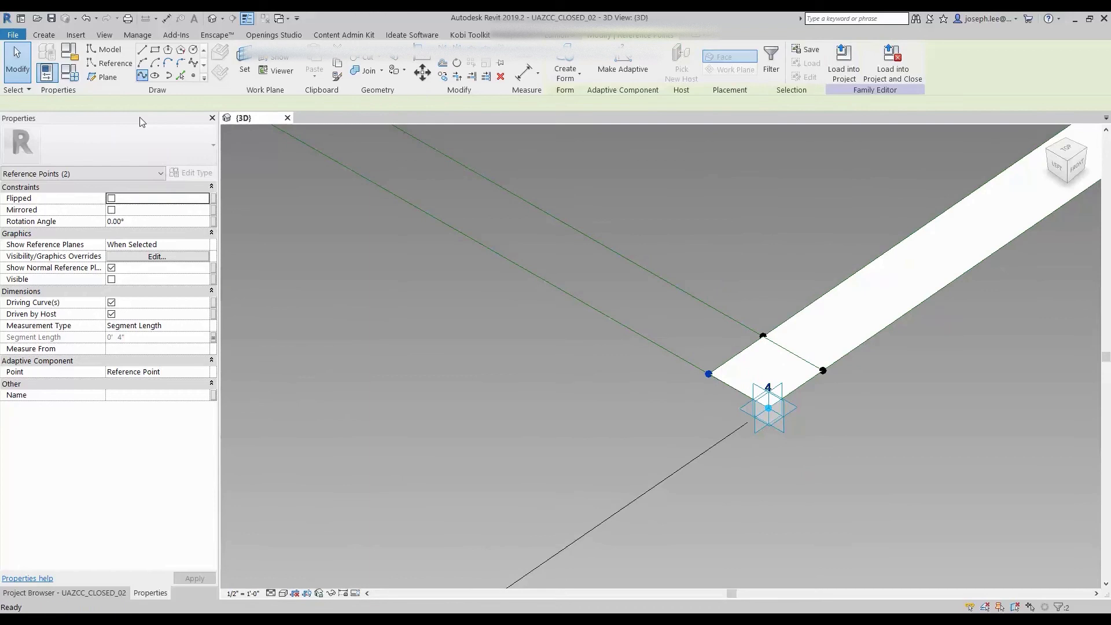
pyautogui.click(111, 291)
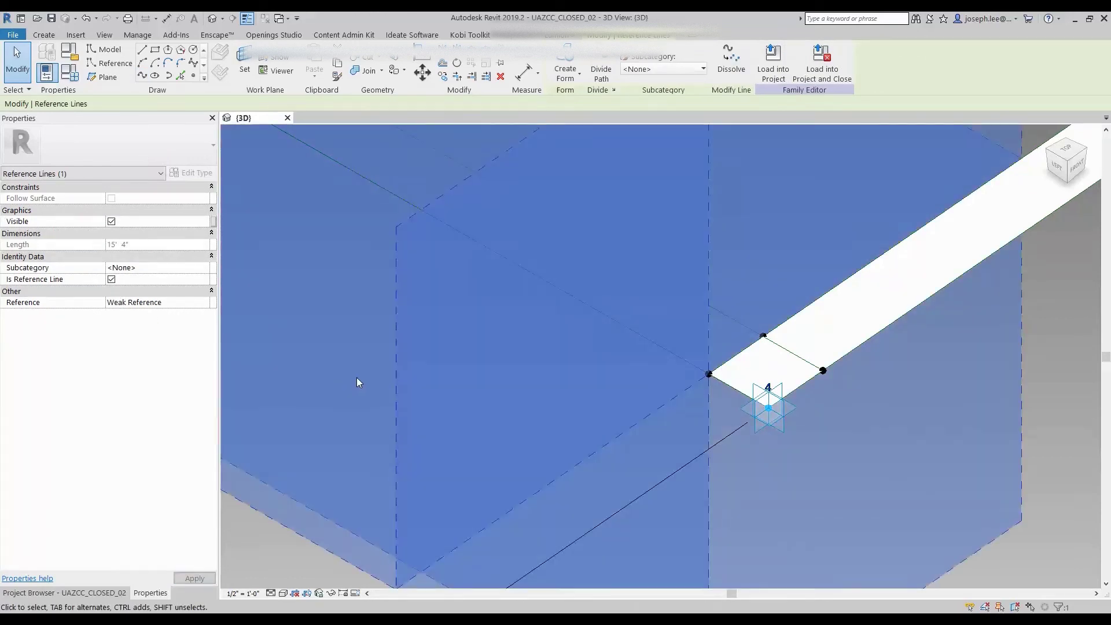
# Clear the selection and select the strip corner point and its line near point 1
pyautogui.press('Escape')
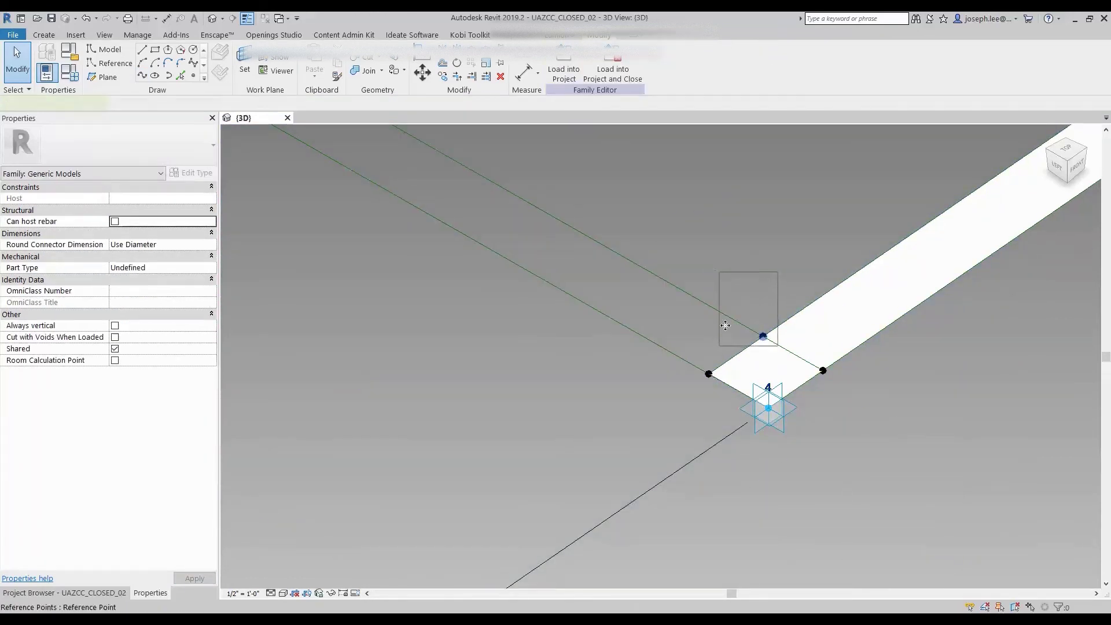
pyautogui.click(725, 325)
pyautogui.click(776, 267)
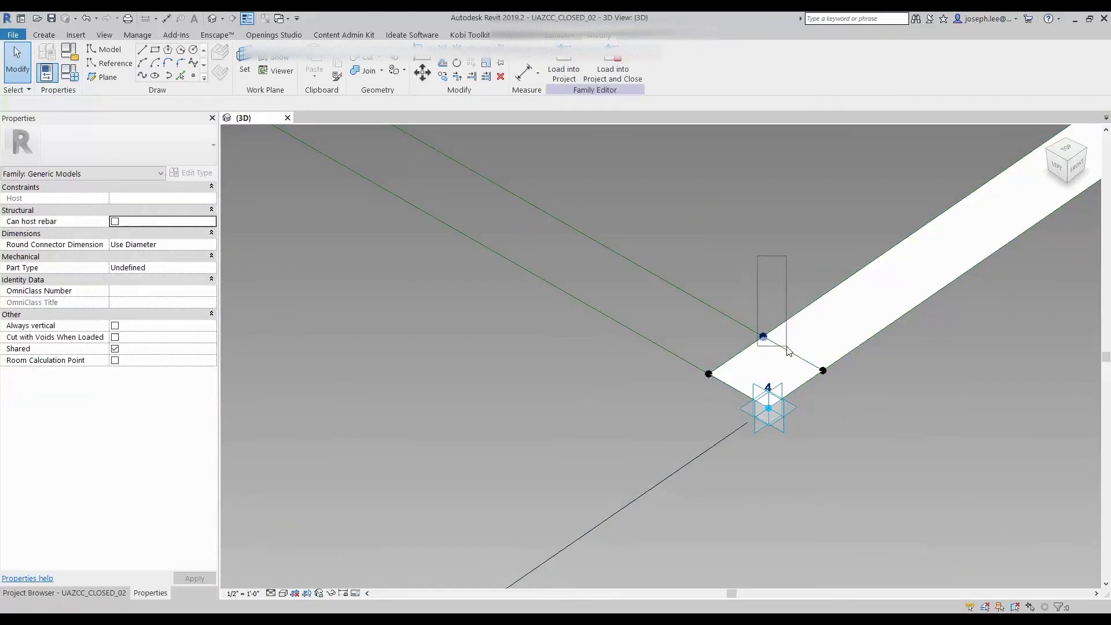
pyautogui.click(764, 337)
pyautogui.scroll(3, 685, 322)
pyautogui.scroll(3, 635, 422)
pyautogui.scroll(3, 441, 323)
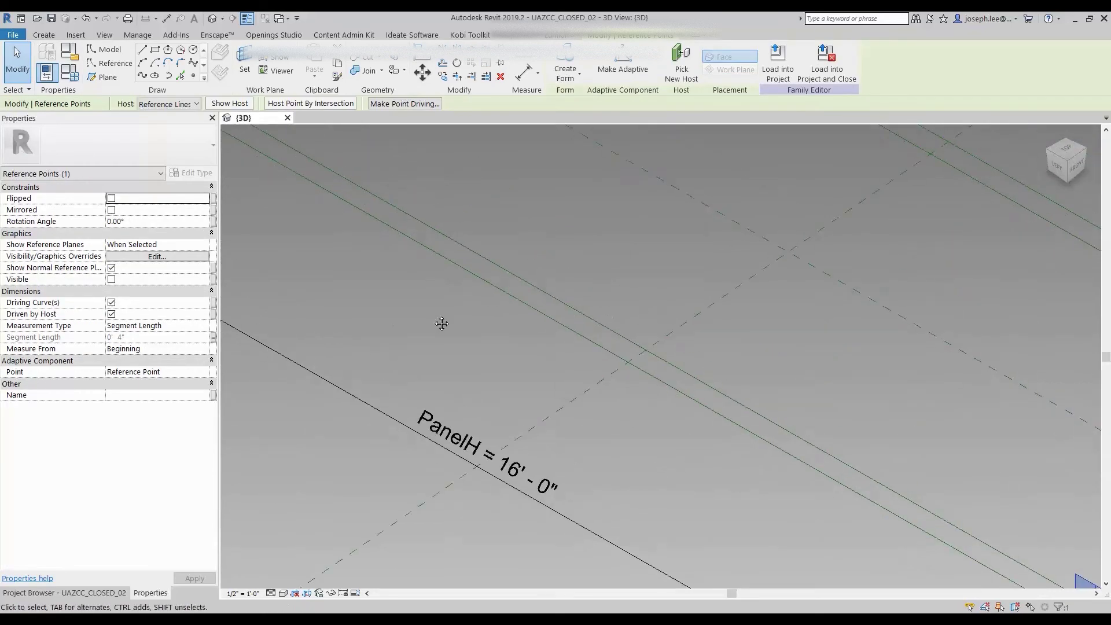
pyautogui.scroll(-5, 441, 323)
pyautogui.scroll(1, 601, 355)
pyautogui.scroll(2, 513, 286)
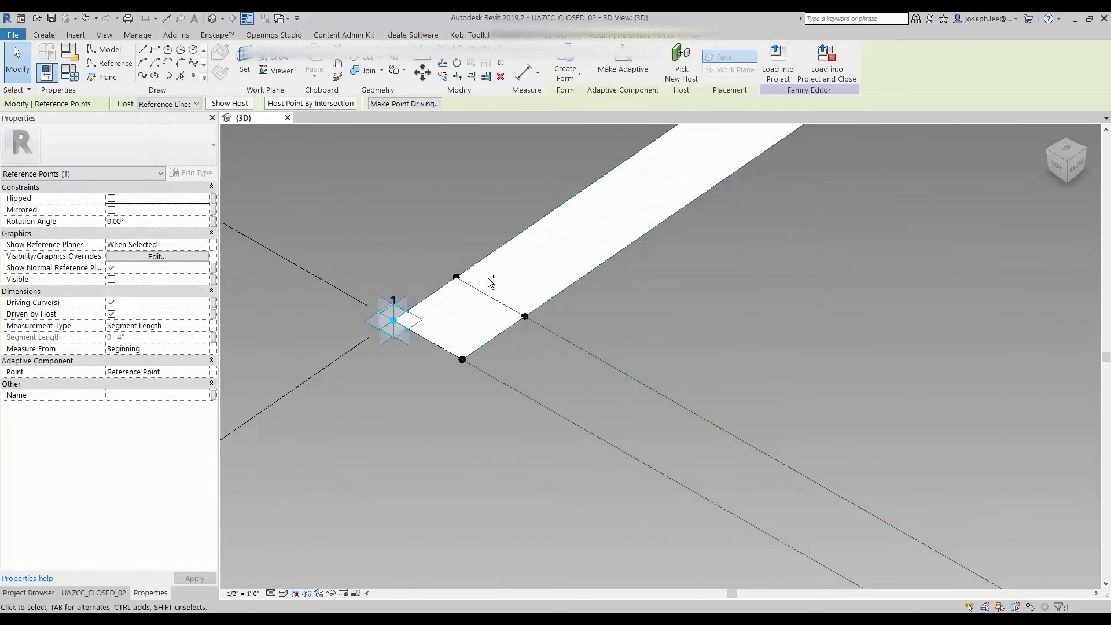
pyautogui.moveTo(541, 328); pyautogui.dragTo(503, 287)
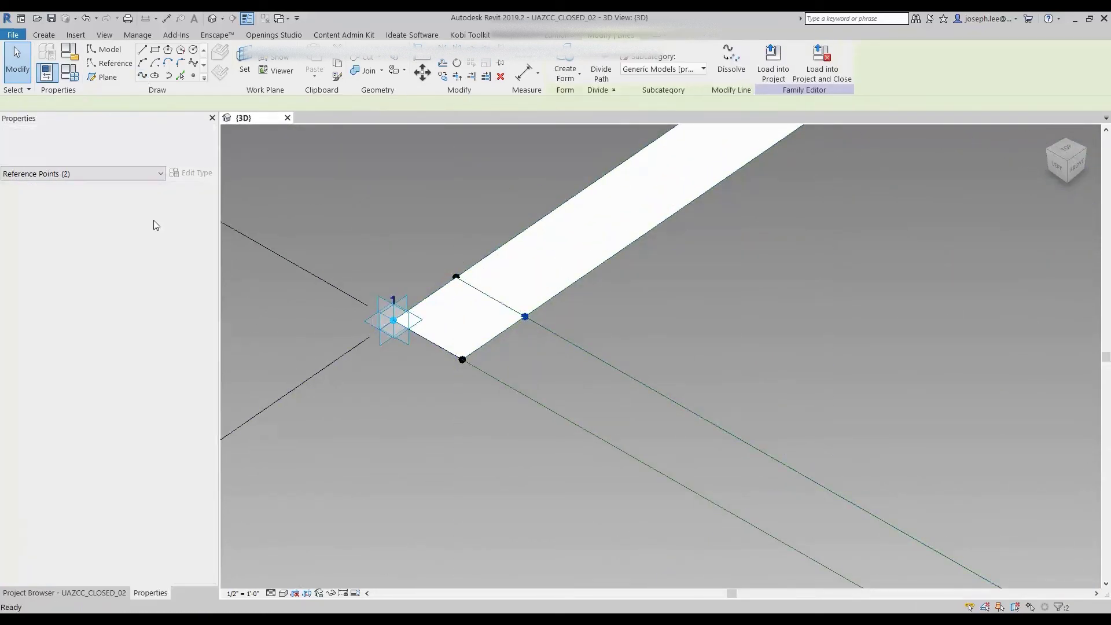
# Make the selected line a reference line, then select the edge reference-line chain to point 4
pyautogui.click(112, 291)
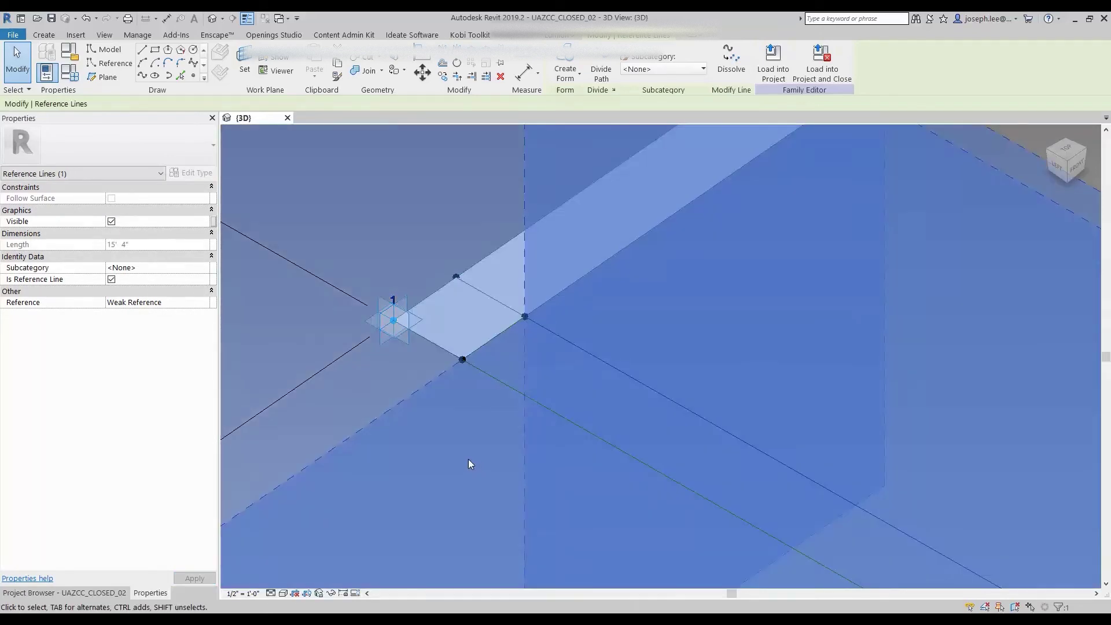
pyautogui.click(468, 459)
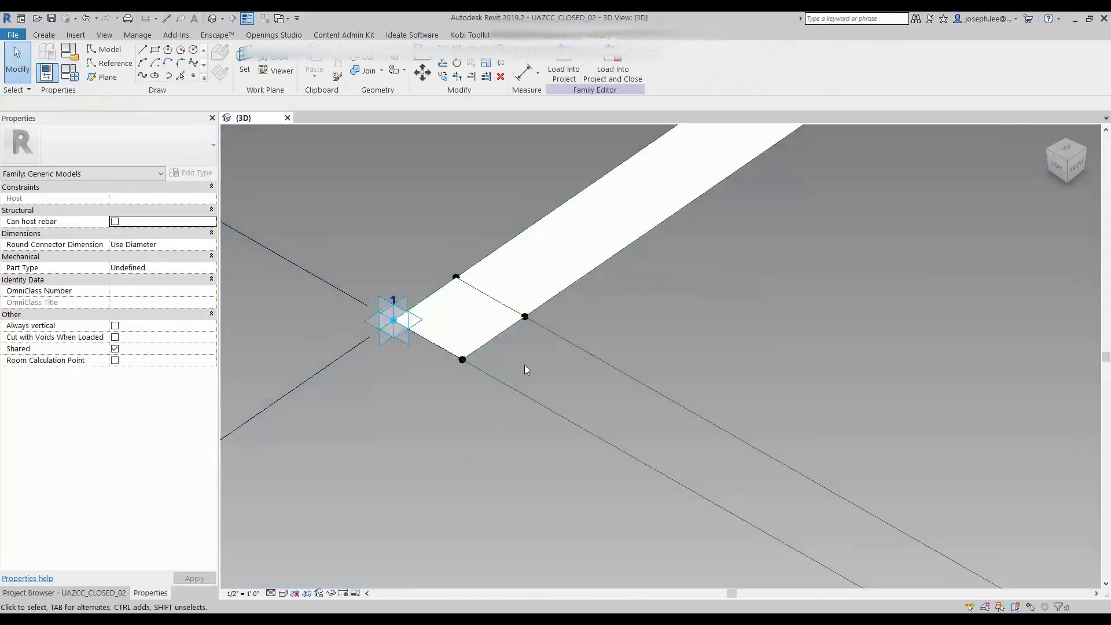
pyautogui.click(553, 335)
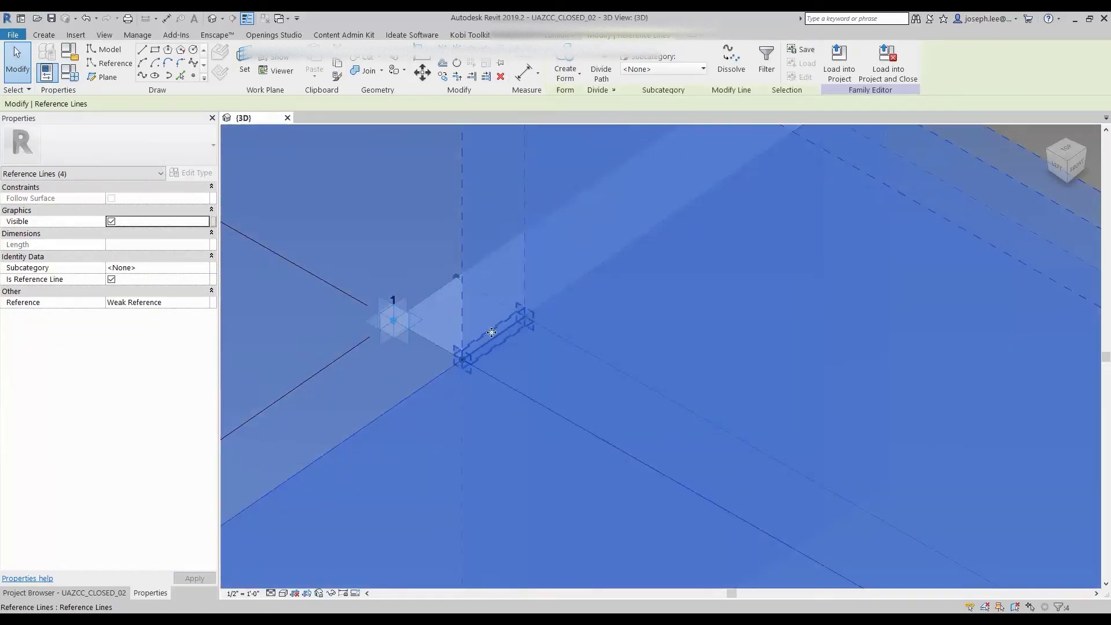
pyautogui.keyDown('ctrl'); pyautogui.click(498, 334); pyautogui.keyUp('ctrl')
pyautogui.scroll(-2, 358, 278)
pyautogui.moveTo(428, 296); pyautogui.dragTo(1007, 424, button='middle')
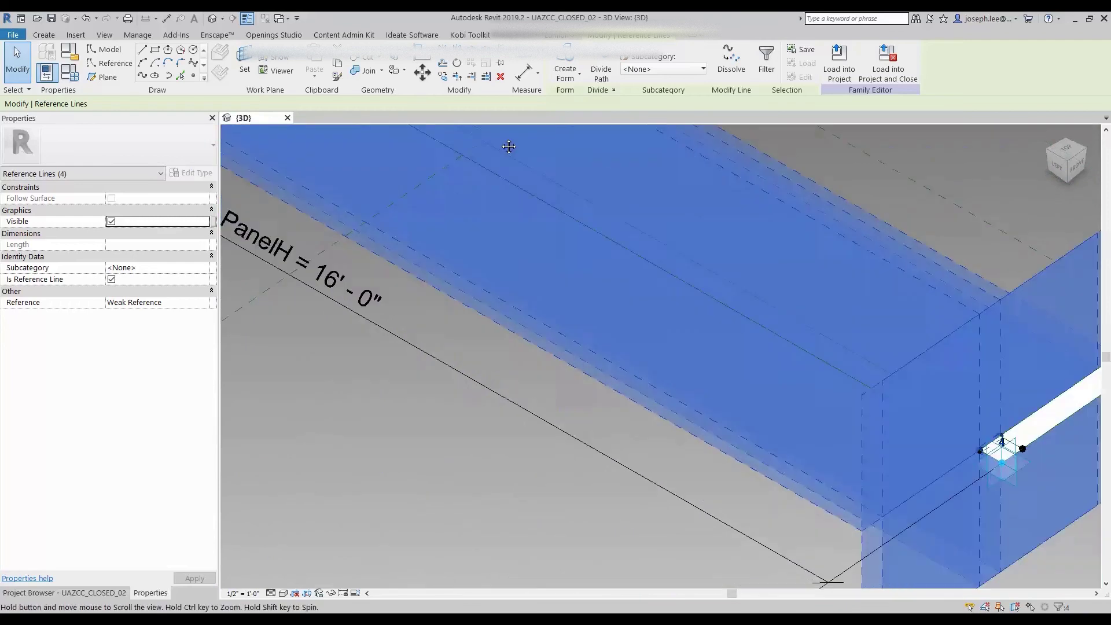
pyautogui.scroll(3, 1004, 422)
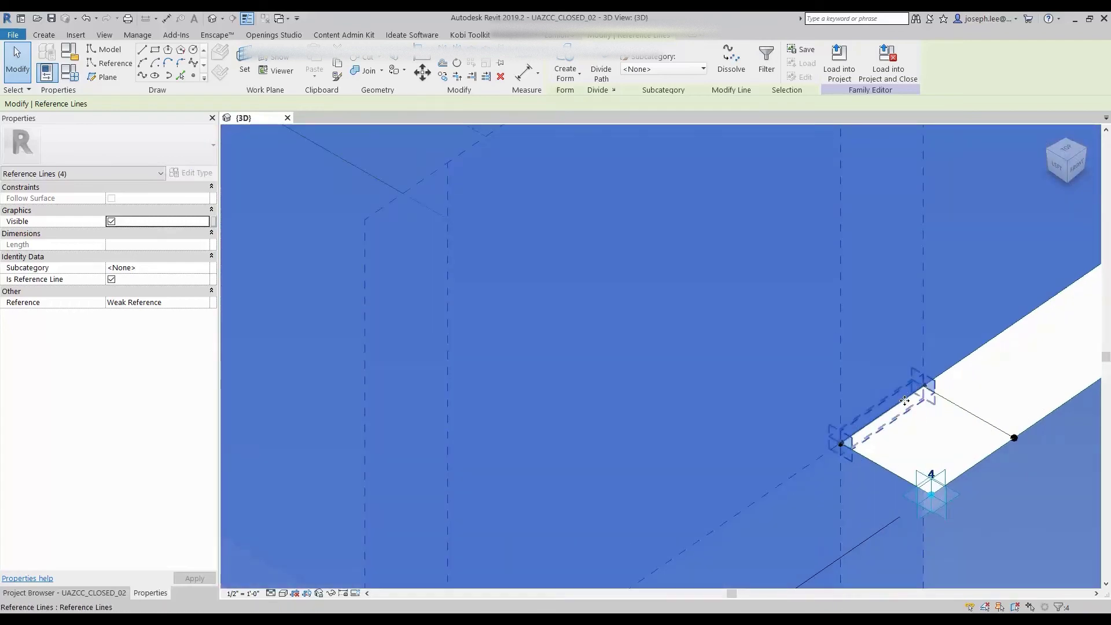
# Isolate the lines, build a flat bar solid form from them, and restore hidden elements
pyautogui.click(331, 594)
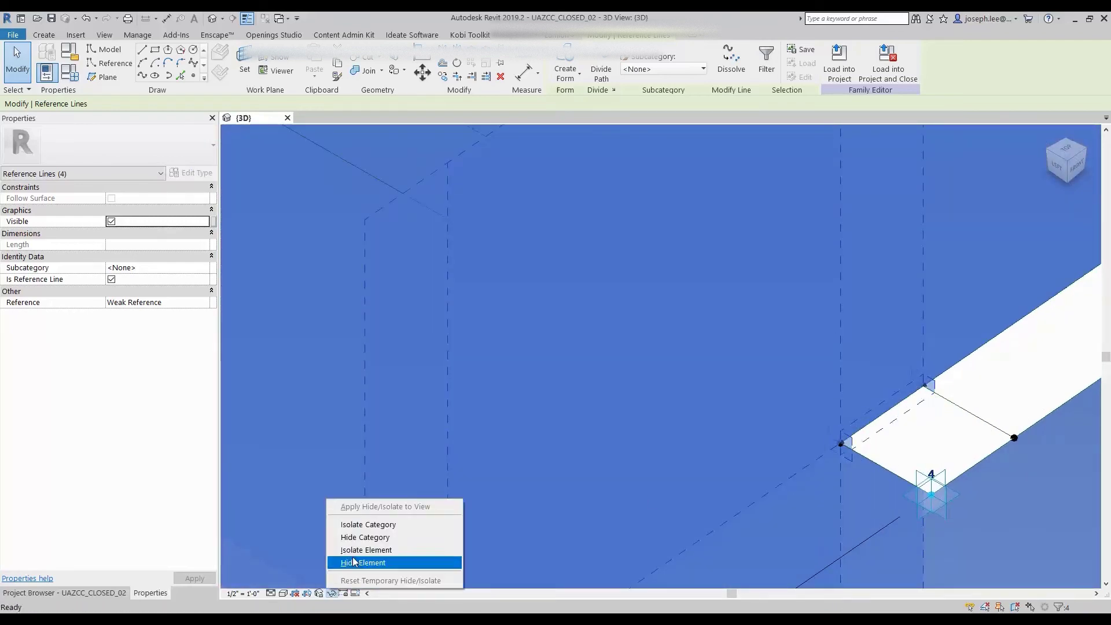
pyautogui.click(376, 548)
pyautogui.scroll(-3, 677, 429)
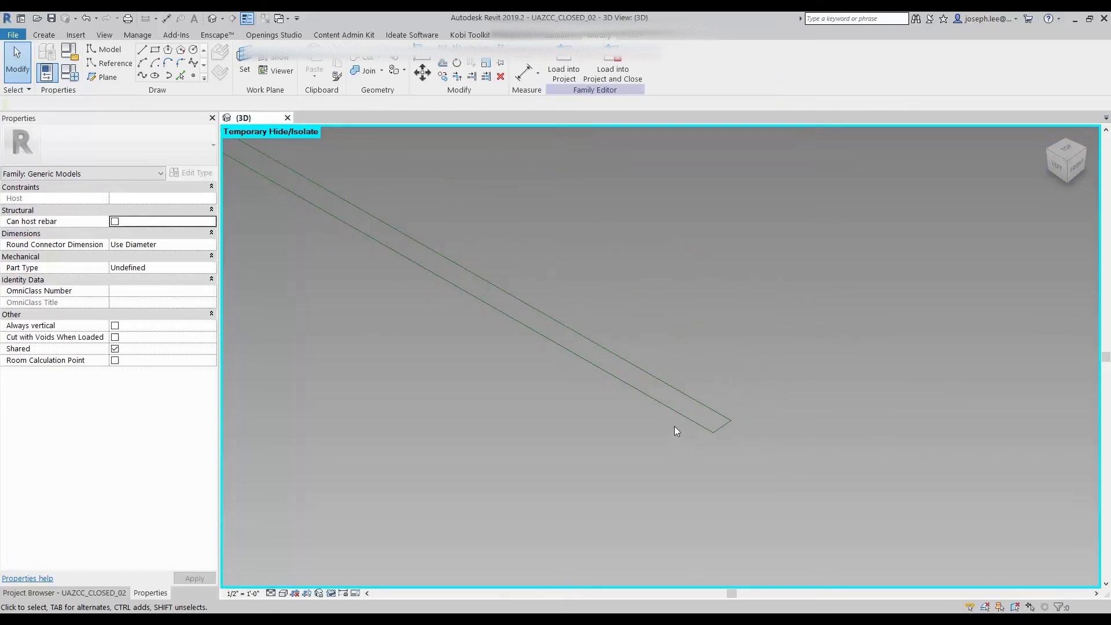
pyautogui.scroll(-3, 668, 420)
pyautogui.moveTo(425, 237); pyautogui.dragTo(845, 495)
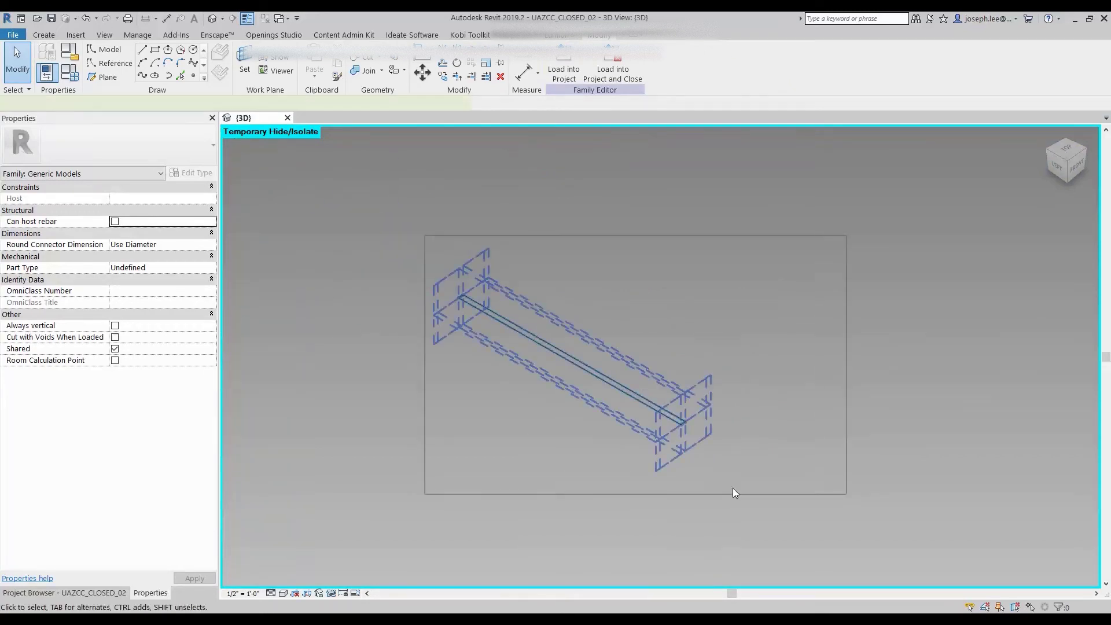
pyautogui.click(577, 78)
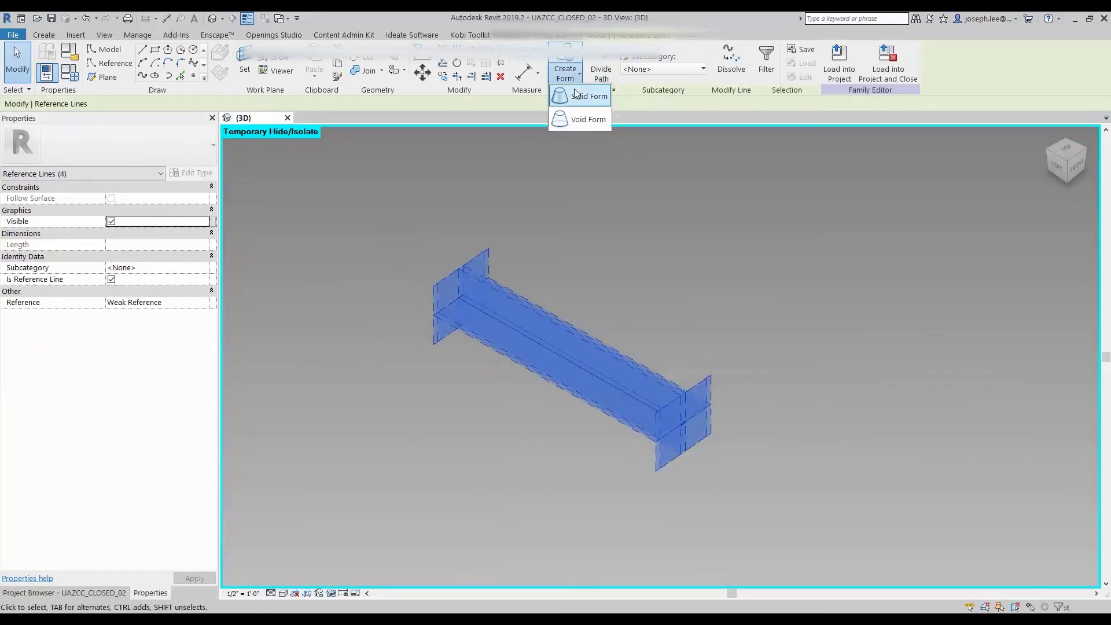
pyautogui.click(569, 103)
pyautogui.click(547, 446)
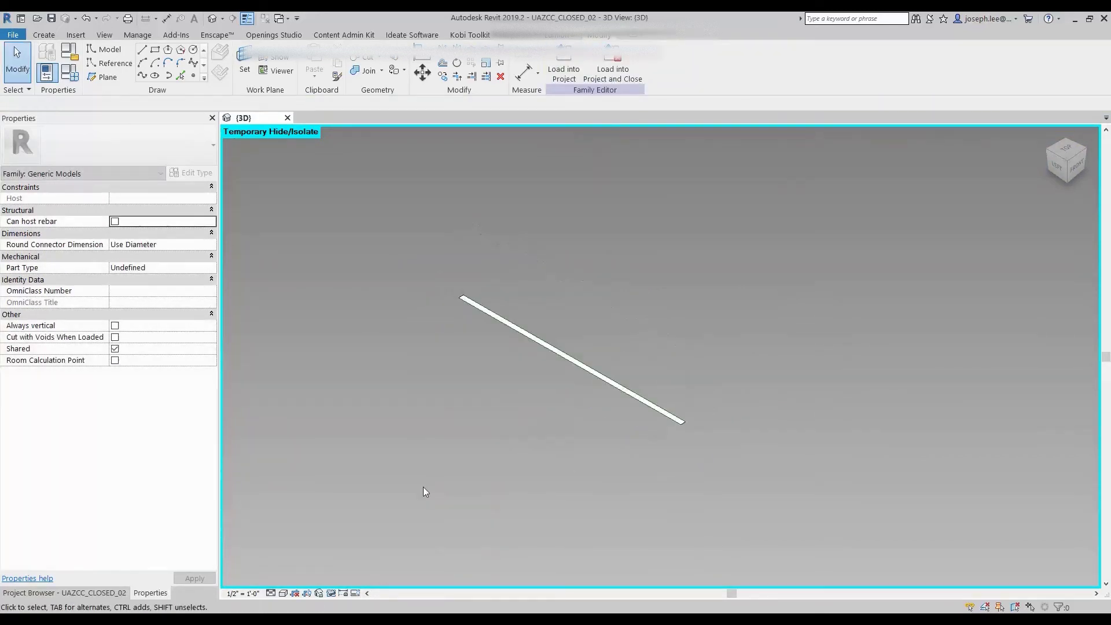
pyautogui.click(330, 593)
pyautogui.click(359, 578)
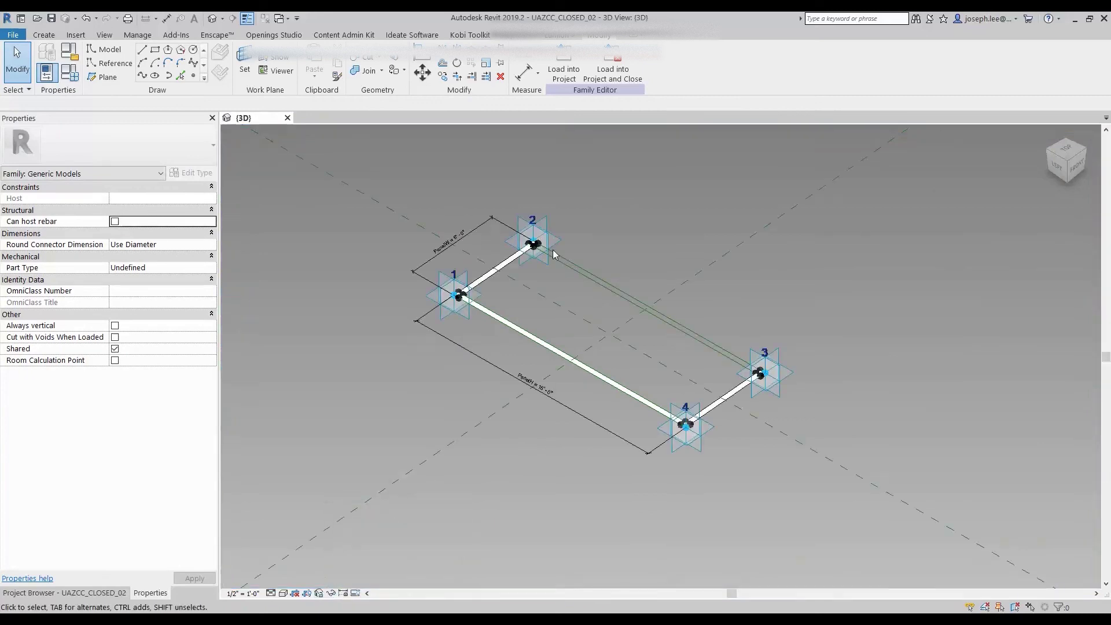
# Make the long 15' 4" model line ending near point 3 a reference line
pyautogui.scroll(4, 554, 254)
pyautogui.scroll(2, 505, 315)
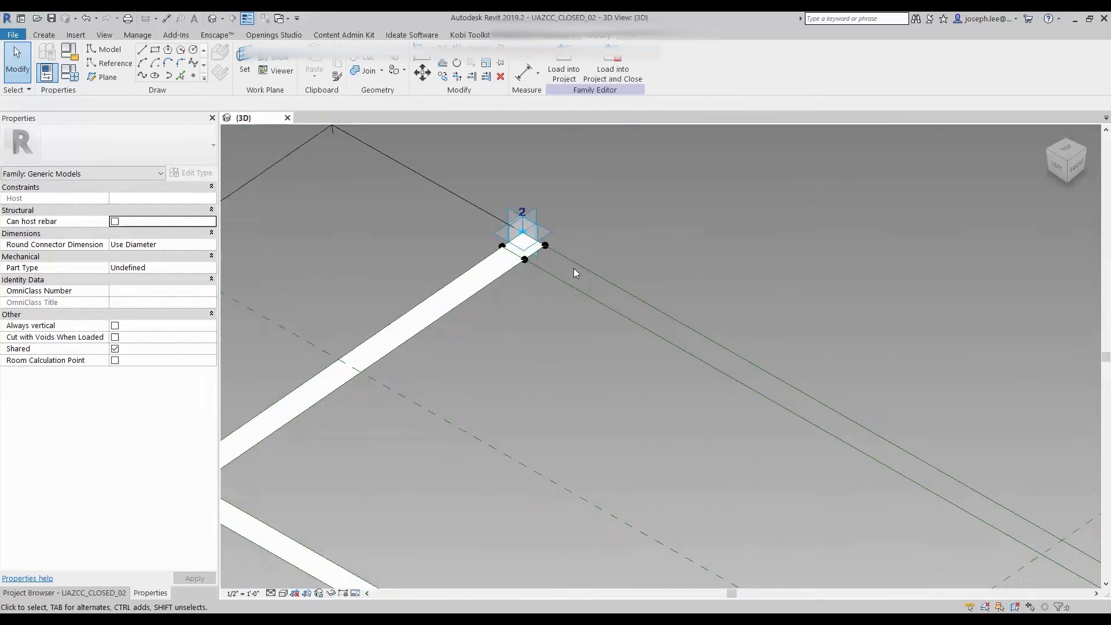
pyautogui.scroll(3, 574, 269)
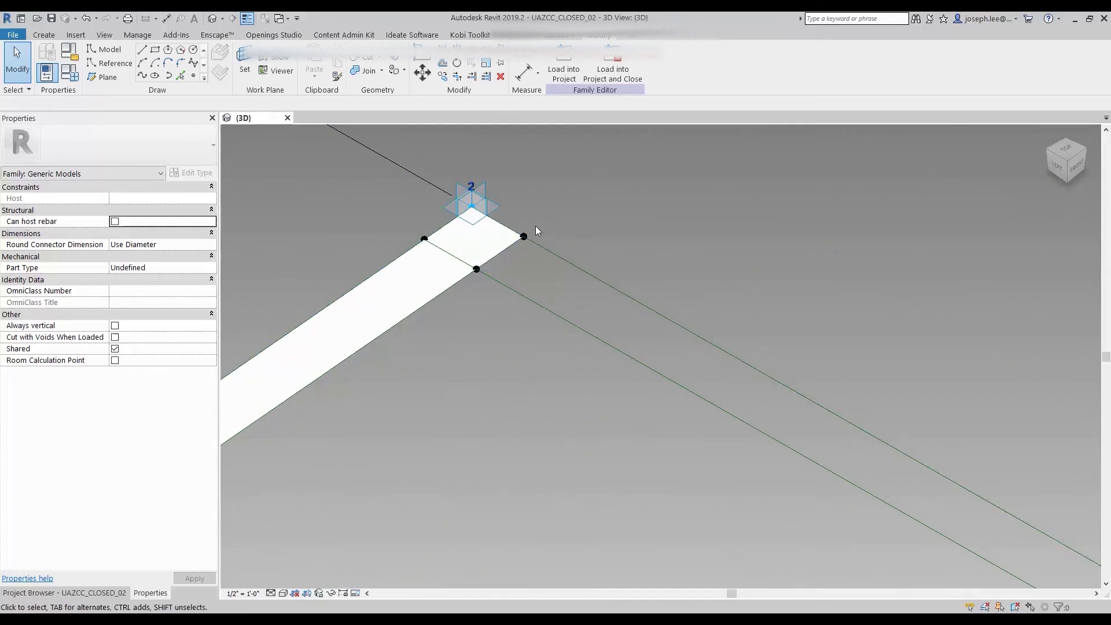
pyautogui.click(537, 251)
pyautogui.scroll(-2, 578, 290)
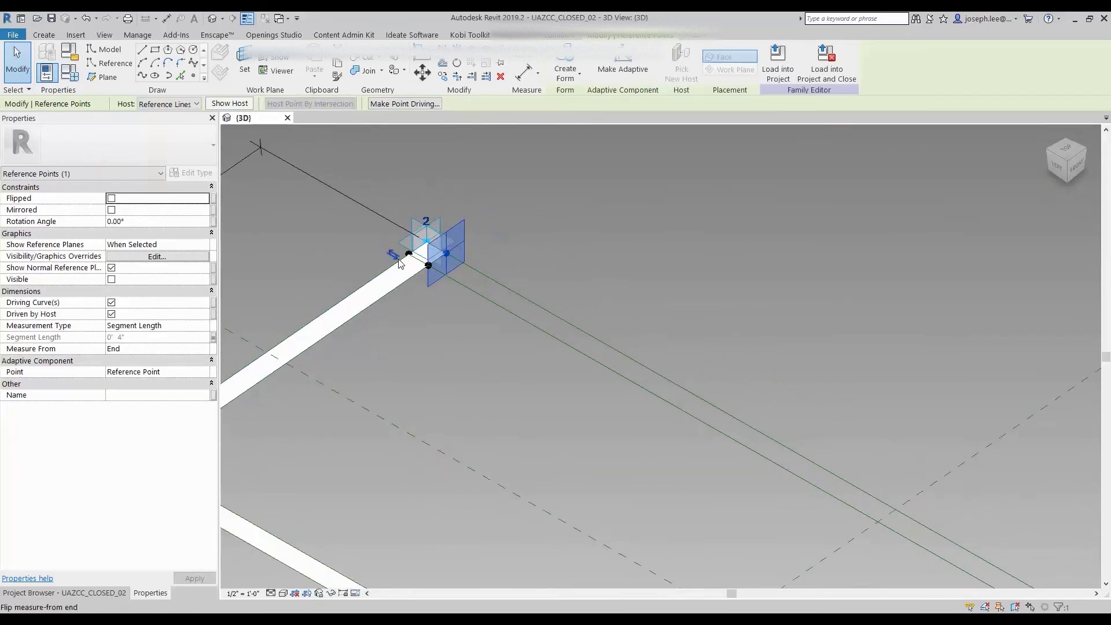
pyautogui.scroll(-2, 608, 313)
pyautogui.scroll(5, 691, 373)
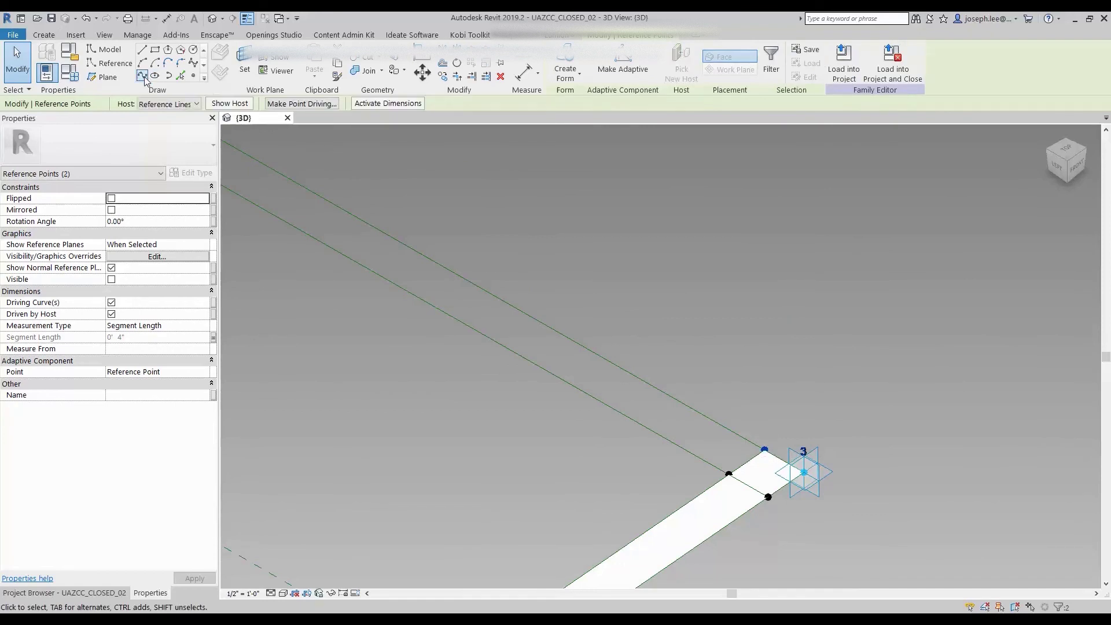
pyautogui.click(259, 162)
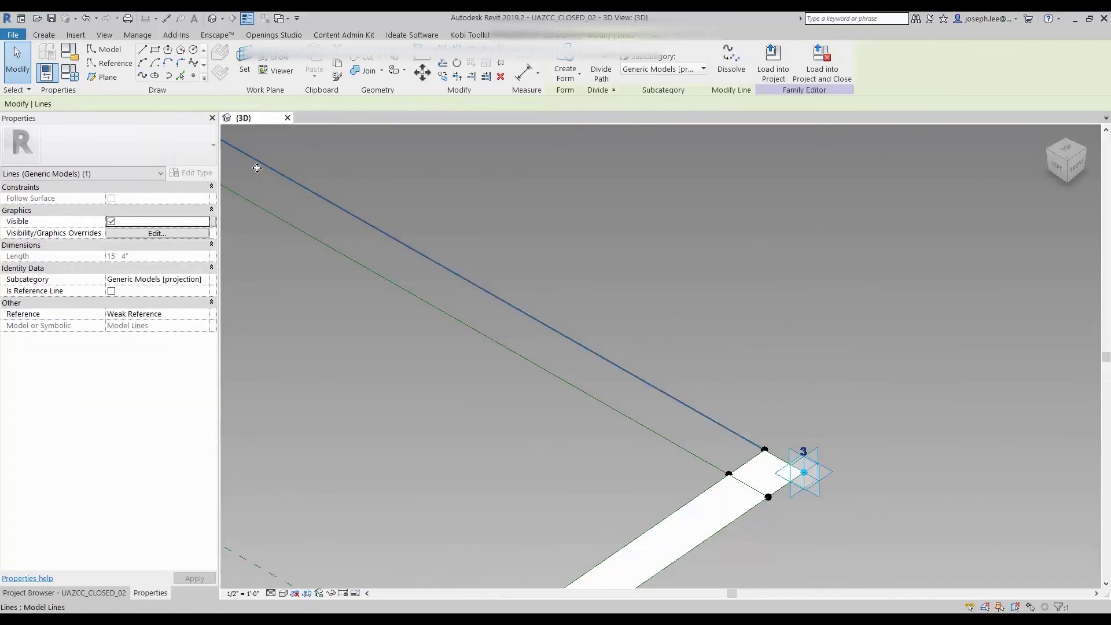
pyautogui.click(111, 290)
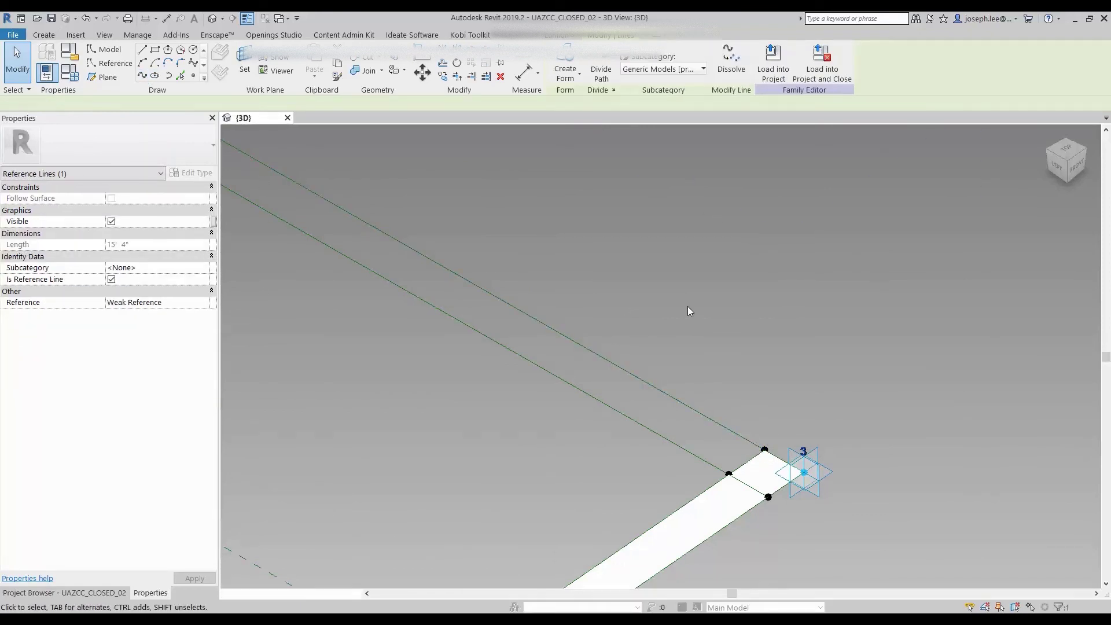
# Make the edge line at the point 2 corner a reference line as well
pyautogui.click(933, 429)
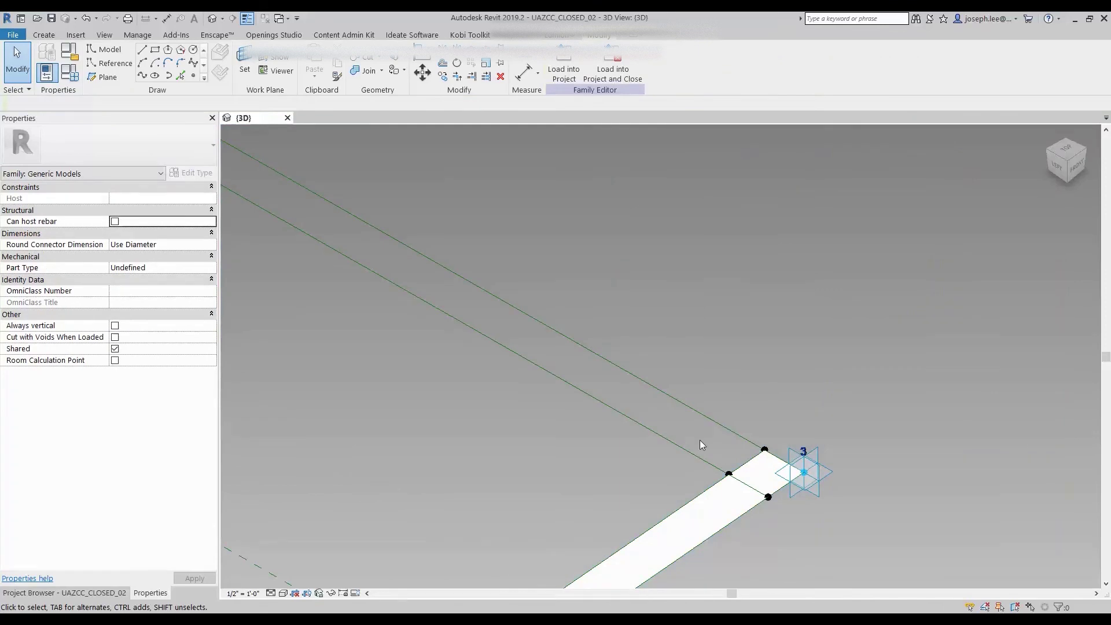
pyautogui.moveTo(700, 440); pyautogui.dragTo(852, 489)
pyautogui.click(818, 478)
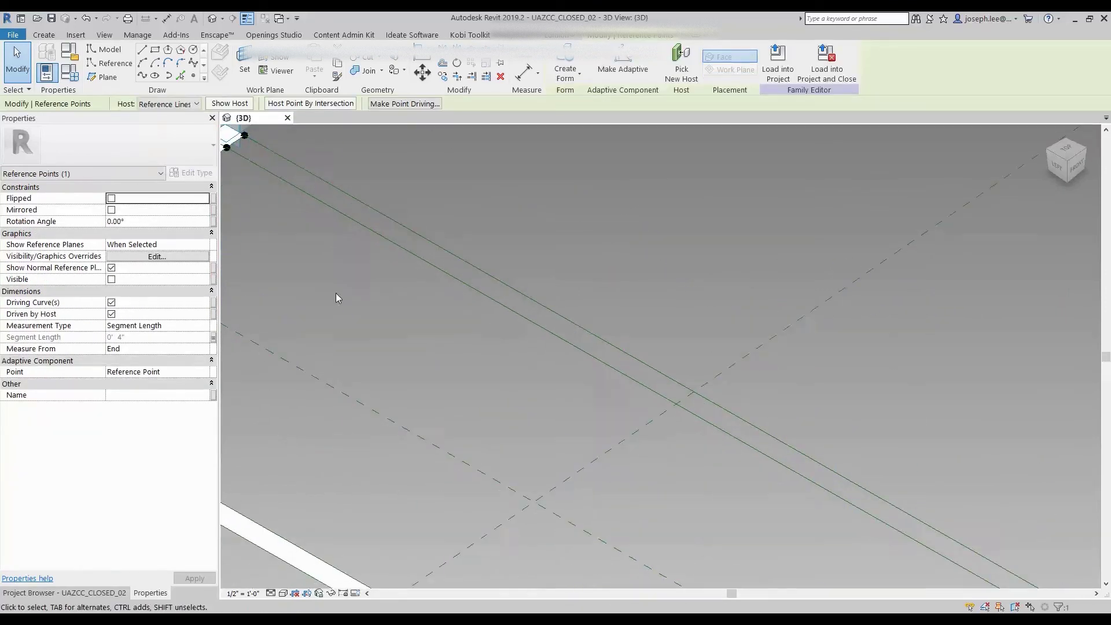
pyautogui.moveTo(335, 292); pyautogui.dragTo(507, 366, button='middle')
pyautogui.click(440, 243)
pyautogui.scroll(3, 429, 251)
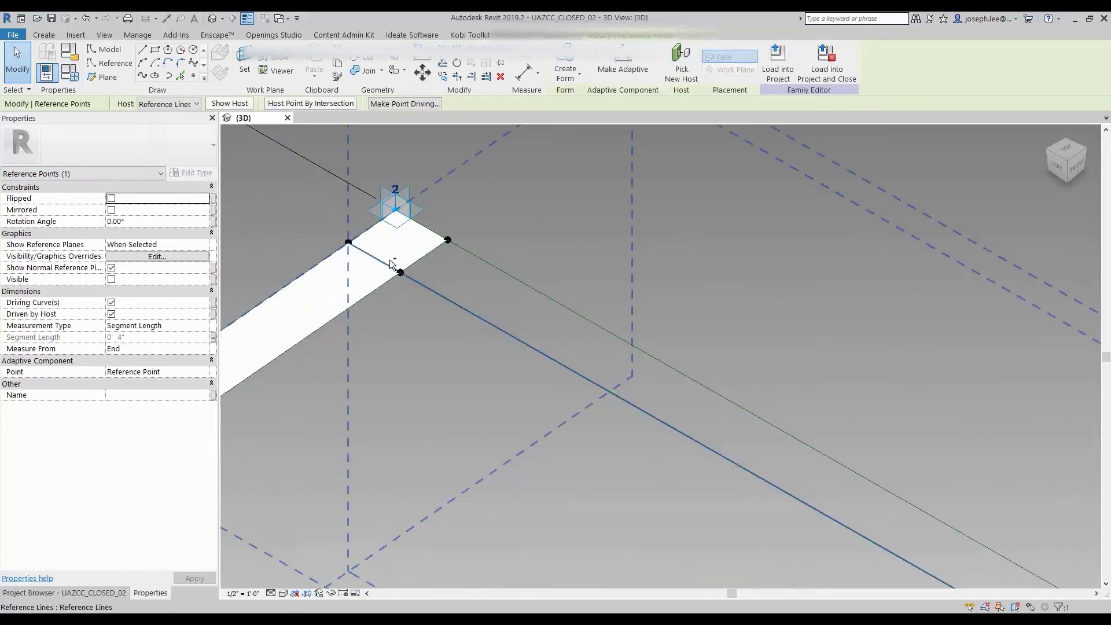
pyautogui.moveTo(384, 245); pyautogui.dragTo(422, 292)
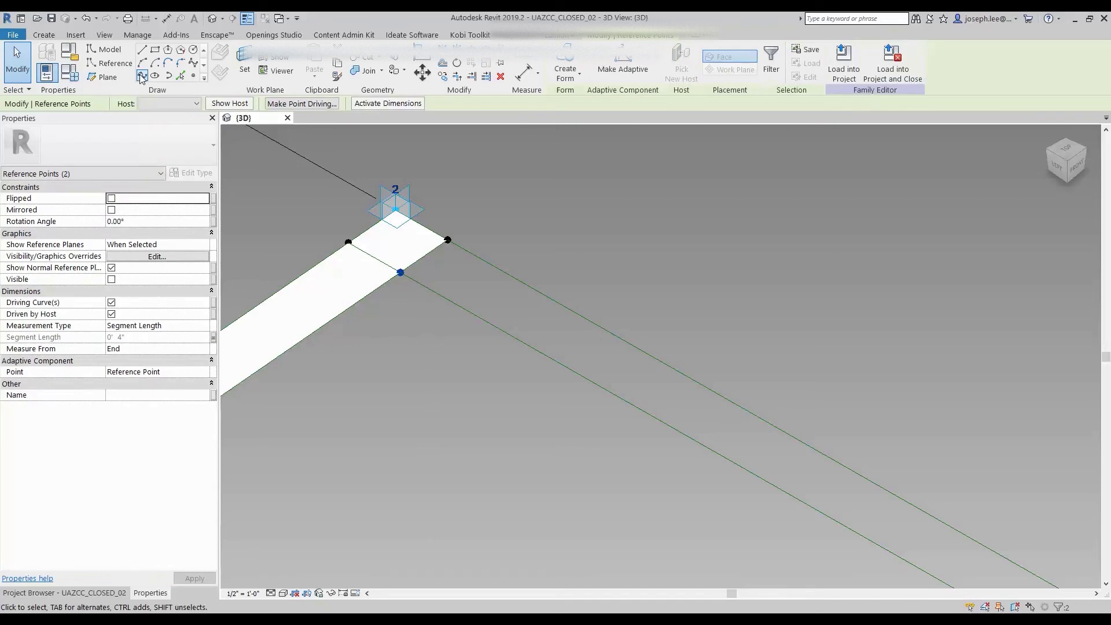
pyautogui.click(111, 291)
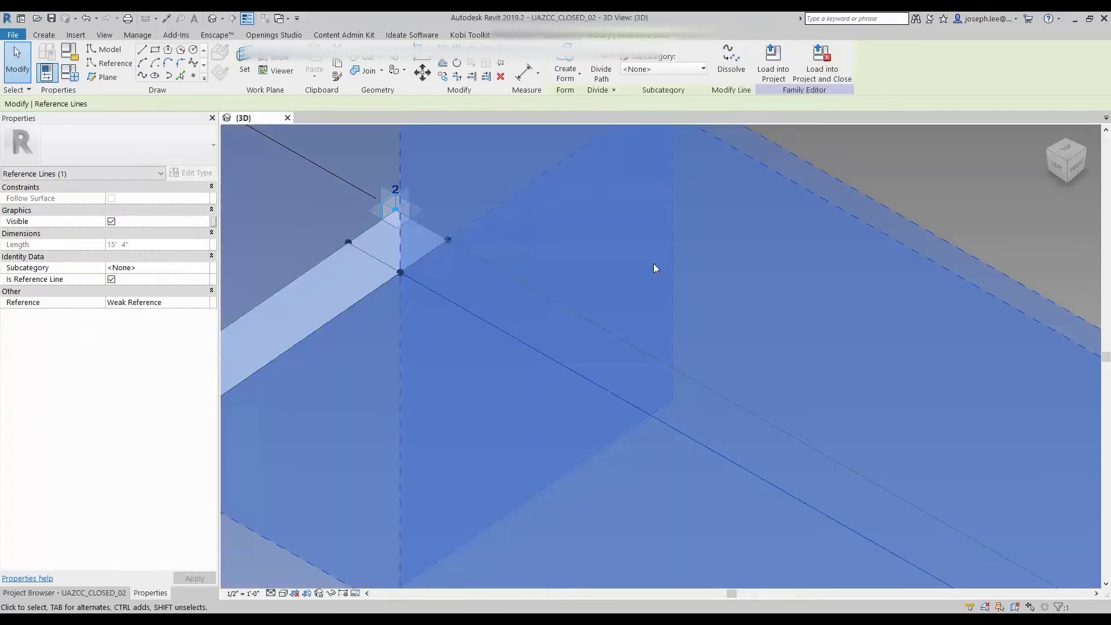
# Select the rim reference lines at adaptive point 2
pyautogui.click(512, 409)
pyautogui.click(524, 270)
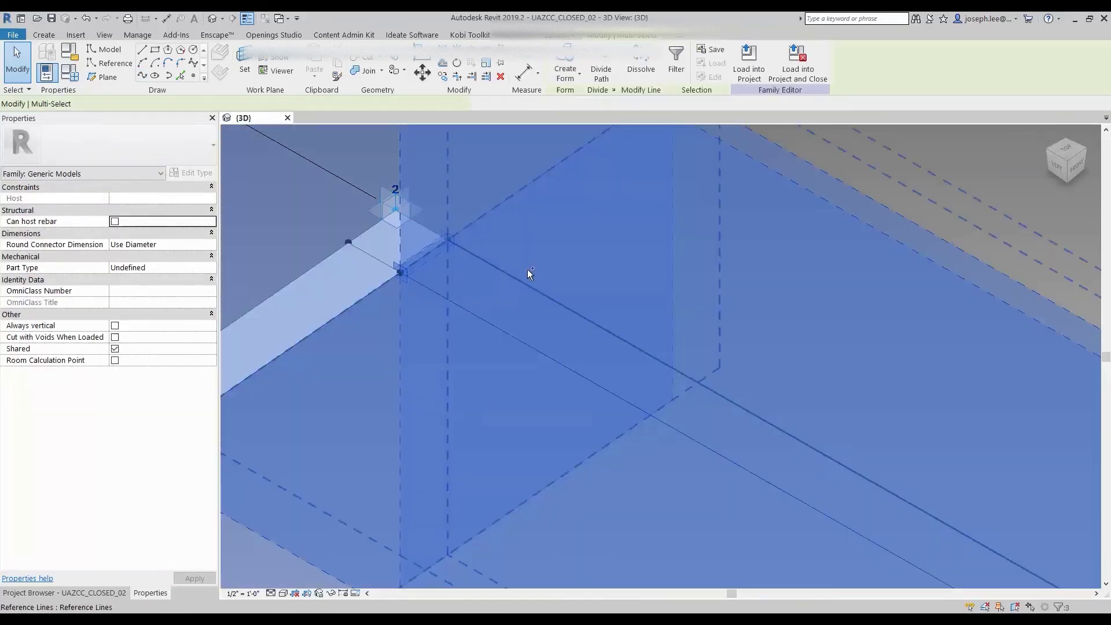
pyautogui.keyDown('ctrl'); pyautogui.click(490, 320); pyautogui.keyUp('ctrl')
pyautogui.scroll(-3, 389, 253)
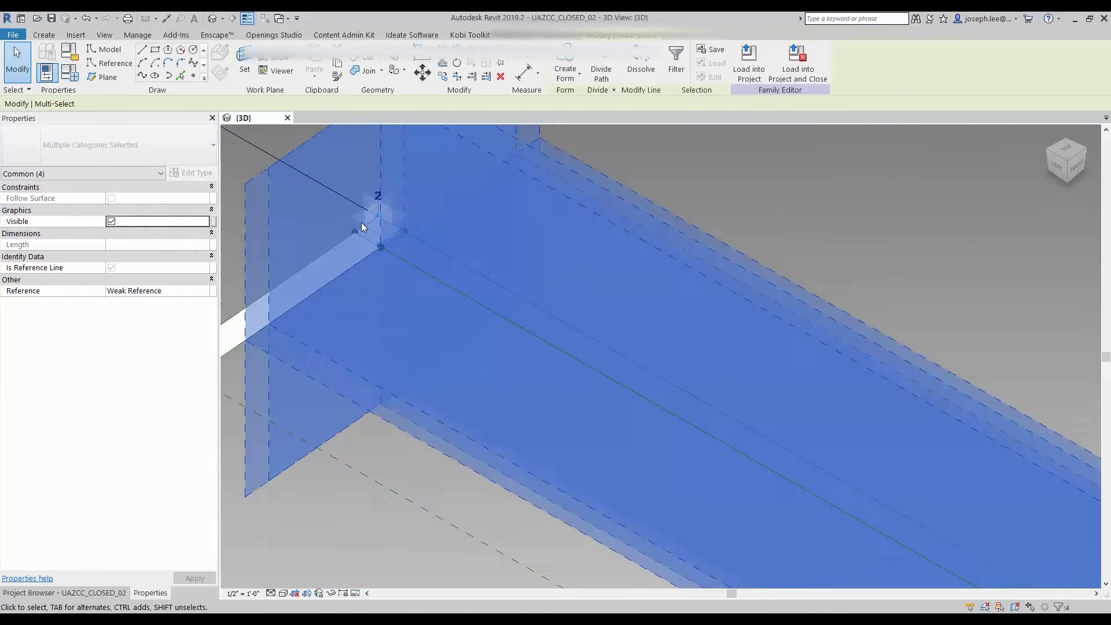
pyautogui.scroll(-2, 389, 253)
pyautogui.scroll(-3, 389, 253)
pyautogui.scroll(3, 777, 407)
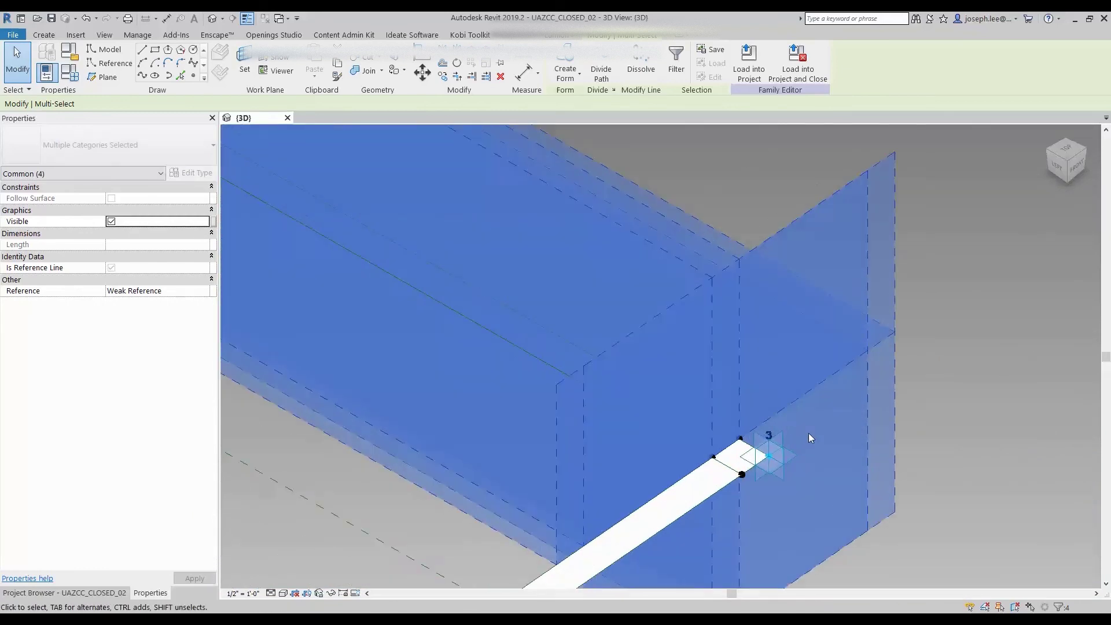
pyautogui.scroll(3, 775, 429)
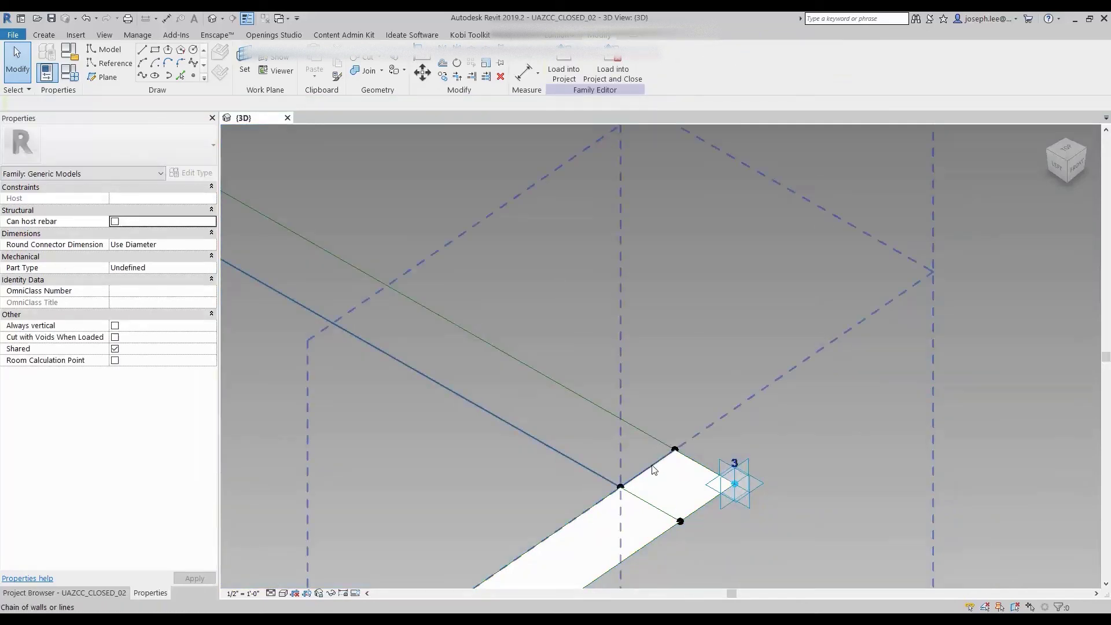
# Make the short 4" line near point 3 a reference line and select it with the long lower line
pyautogui.click(621, 486)
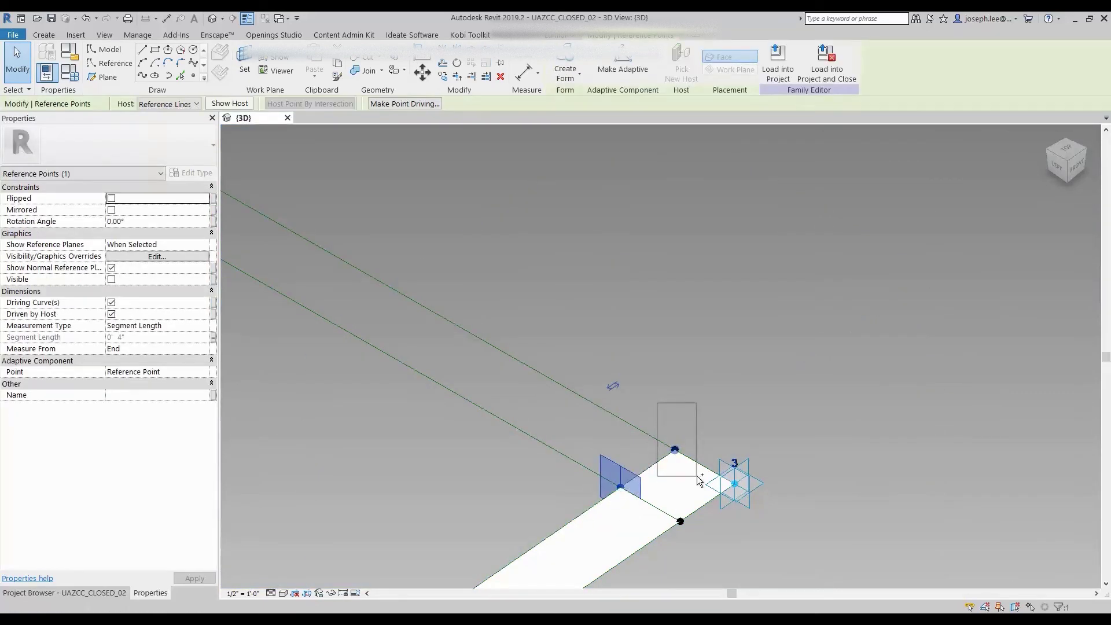
pyautogui.moveTo(658, 401); pyautogui.dragTo(703, 487)
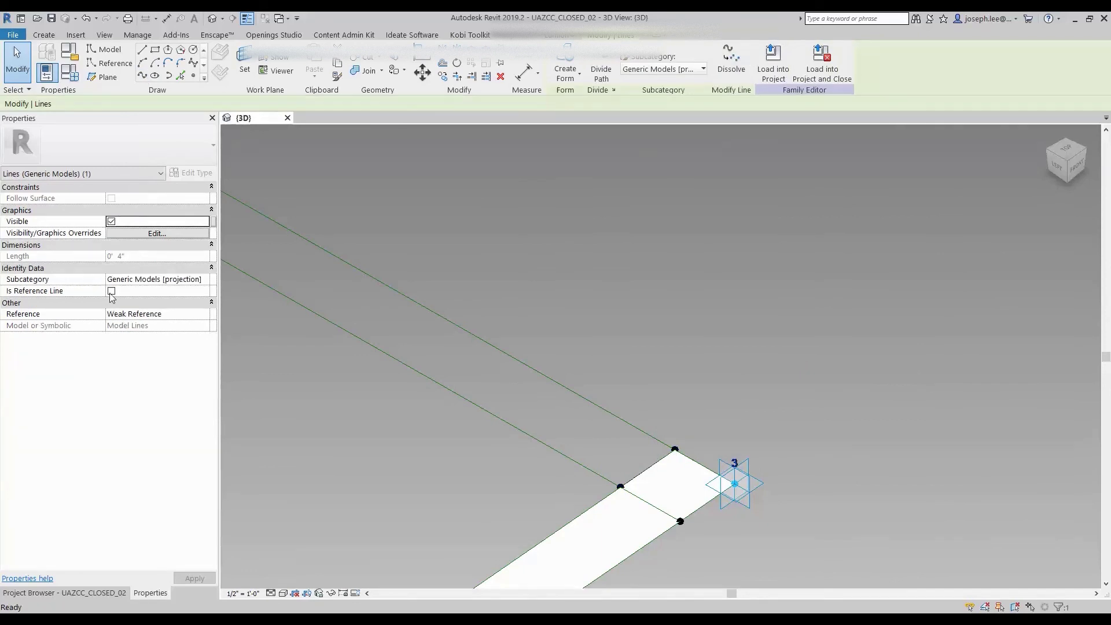
pyautogui.click(112, 291)
pyautogui.click(571, 251)
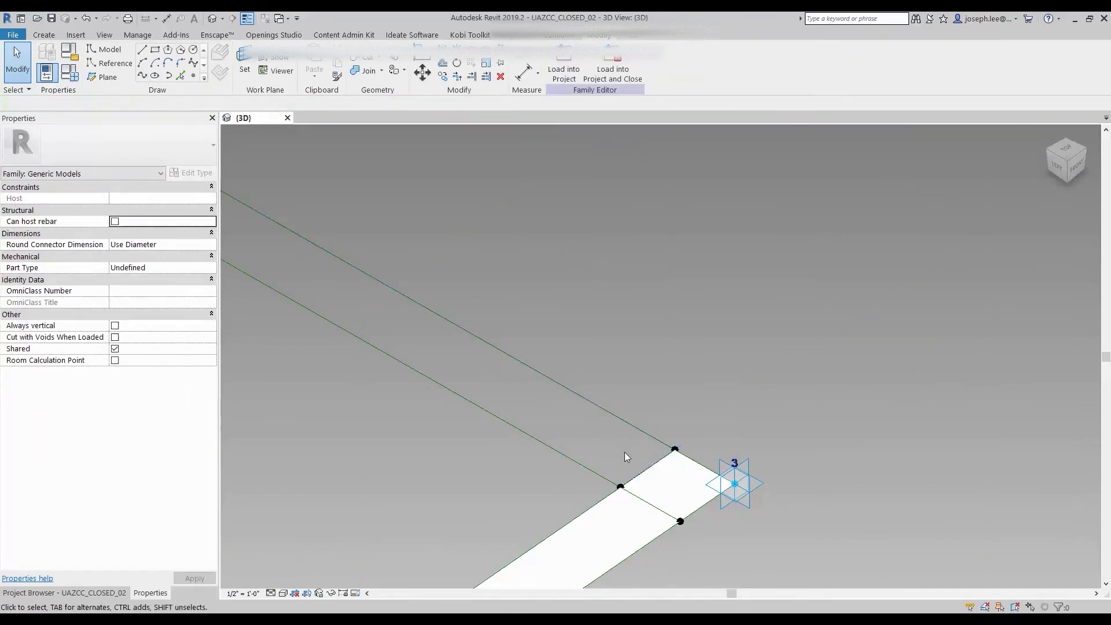
pyautogui.click(647, 468)
pyautogui.keyDown('ctrl'); pyautogui.click(577, 461); pyautogui.keyUp('ctrl')
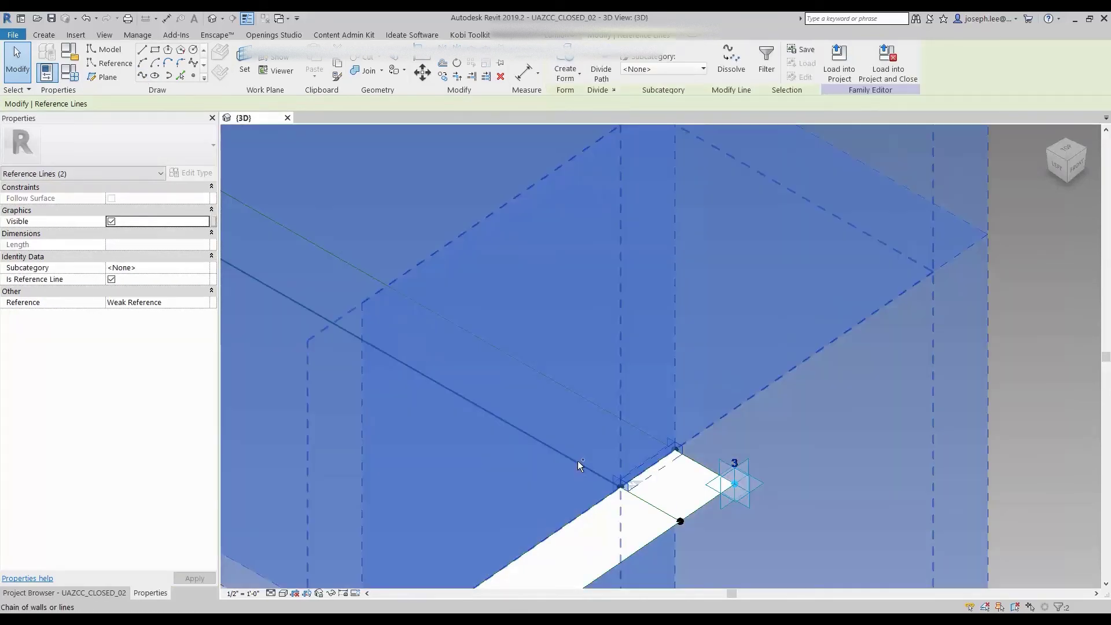
pyautogui.scroll(-6, 637, 440)
pyautogui.moveTo(579, 347)
pyautogui.mouseDown(button='middle')
pyautogui.moveTo(494, 286)
pyautogui.moveTo(641, 389)
pyautogui.mouseUp(button='middle')
pyautogui.scroll(3, 641, 389)
pyautogui.scroll(2, 635, 353)
pyautogui.scroll(2, 634, 353)
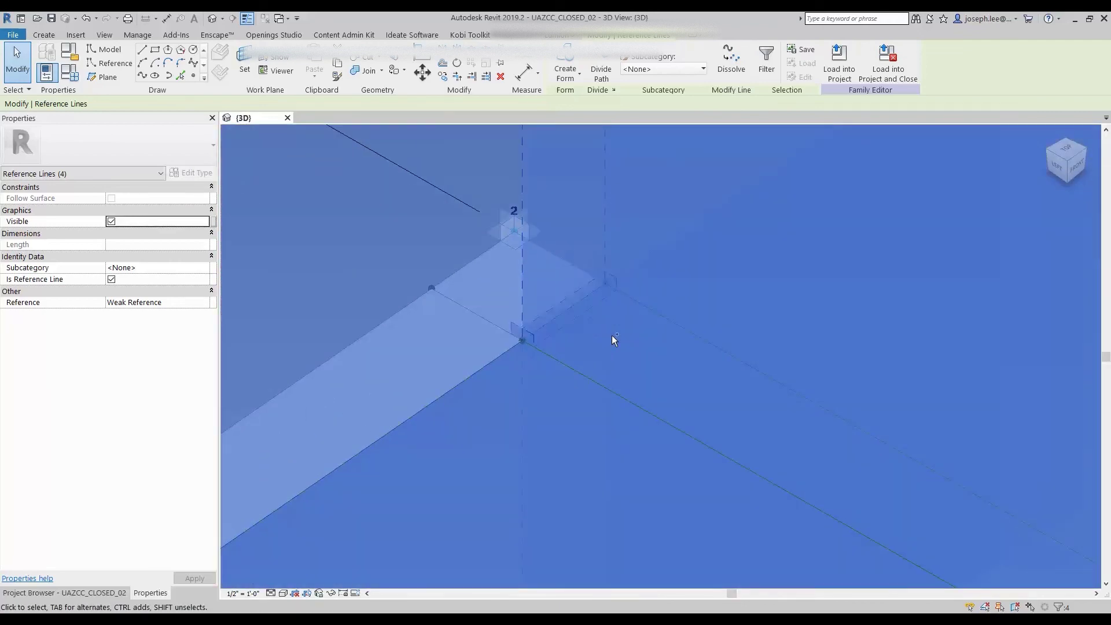
# Isolate the four rim reference lines and create a solid bar form from them
pyautogui.click(332, 594)
pyautogui.click(356, 560)
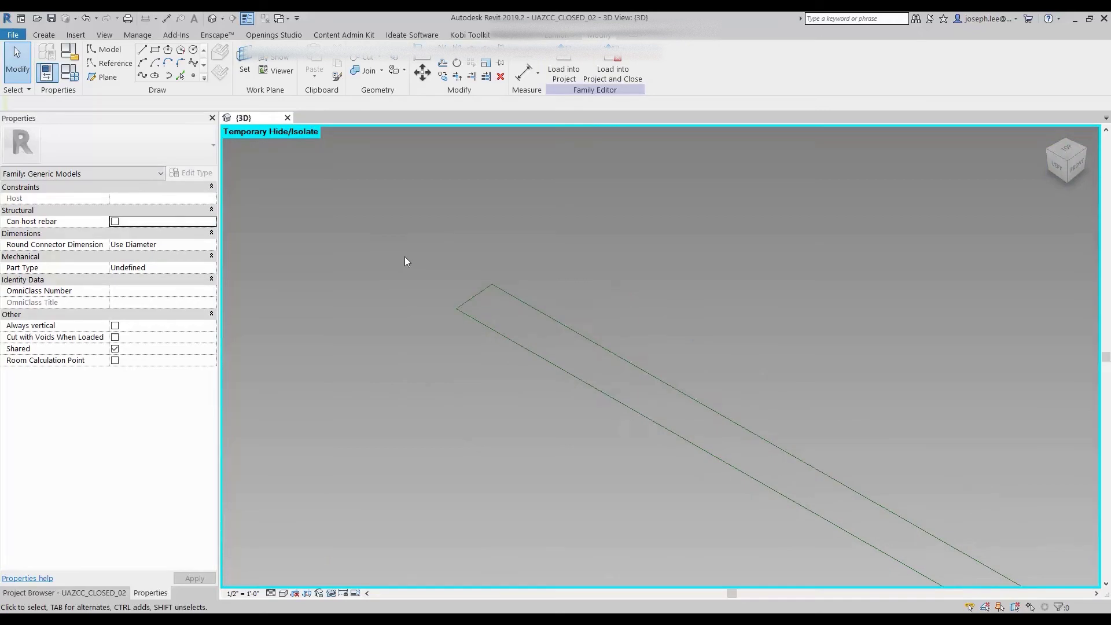
pyautogui.scroll(-2, 407, 262)
pyautogui.scroll(-2, 407, 249)
pyautogui.scroll(-1, 409, 242)
pyautogui.moveTo(388, 225)
pyautogui.mouseDown()
pyautogui.moveTo(726, 484)
pyautogui.moveTo(796, 488)
pyautogui.mouseUp()
pyautogui.click(569, 78)
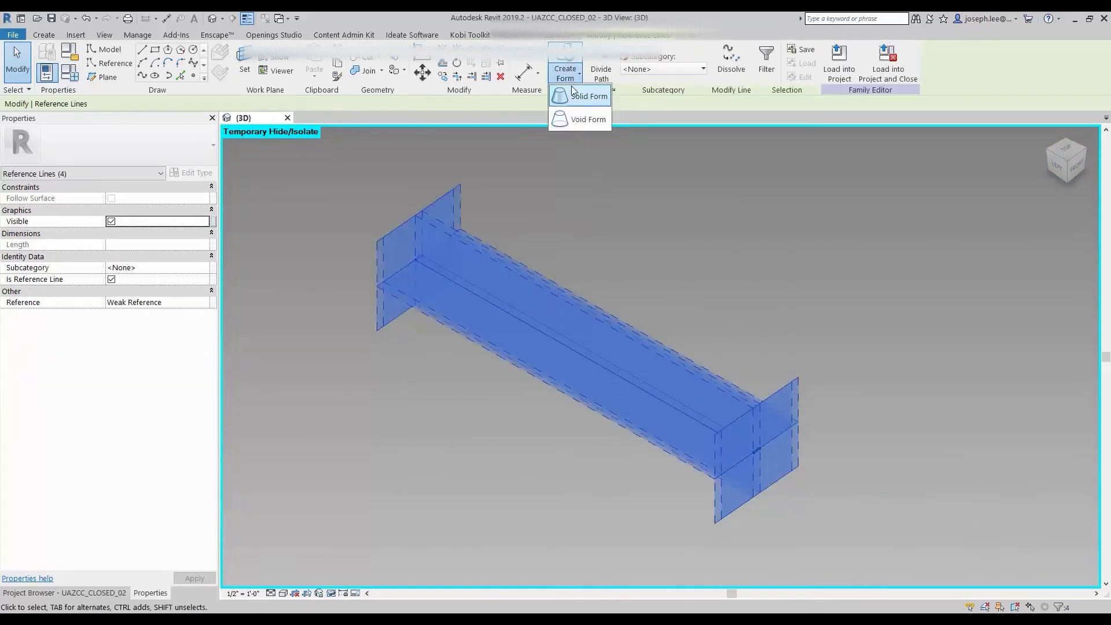
pyautogui.click(508, 477)
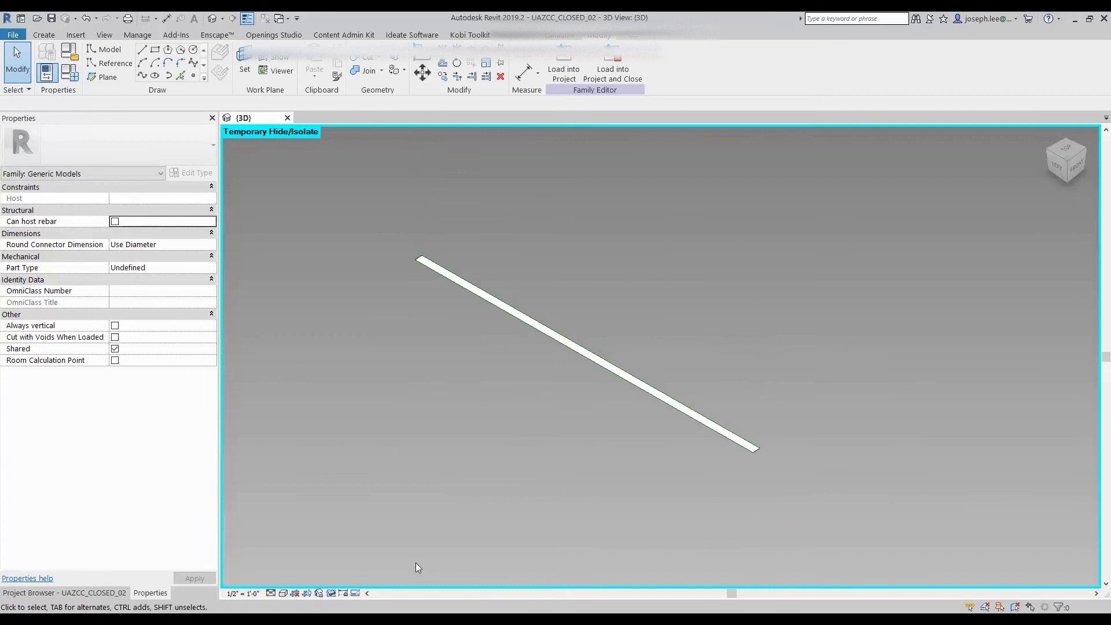
# Restore hidden elements and Tab-chain-select the rim reference lines starting between points 1 and 2
pyautogui.click(338, 592)
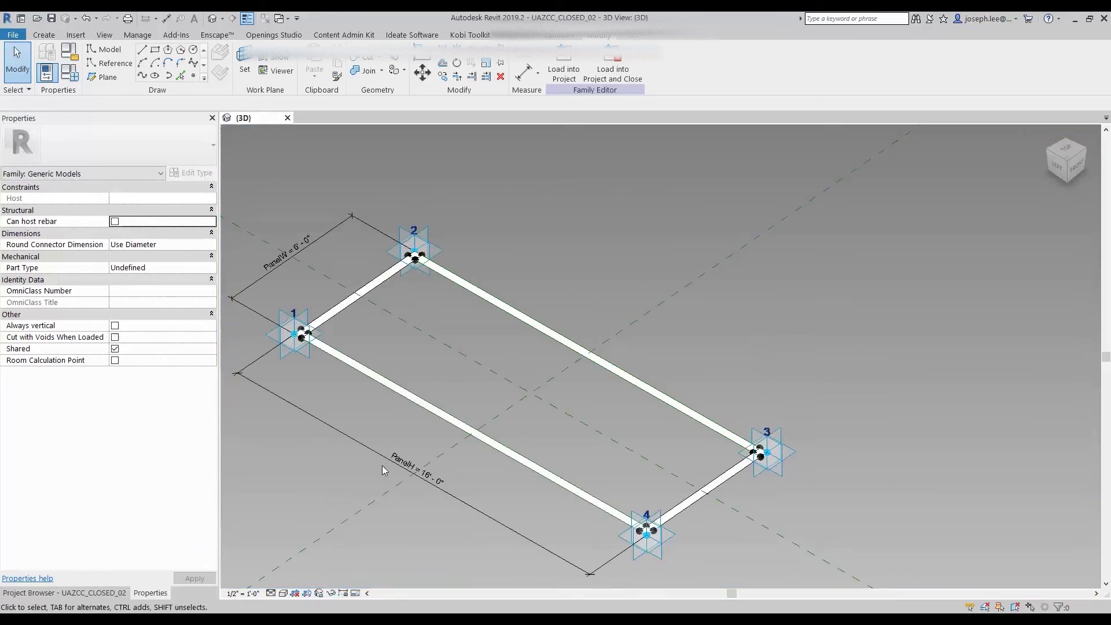
pyautogui.scroll(2, 443, 332)
pyautogui.scroll(2, 422, 332)
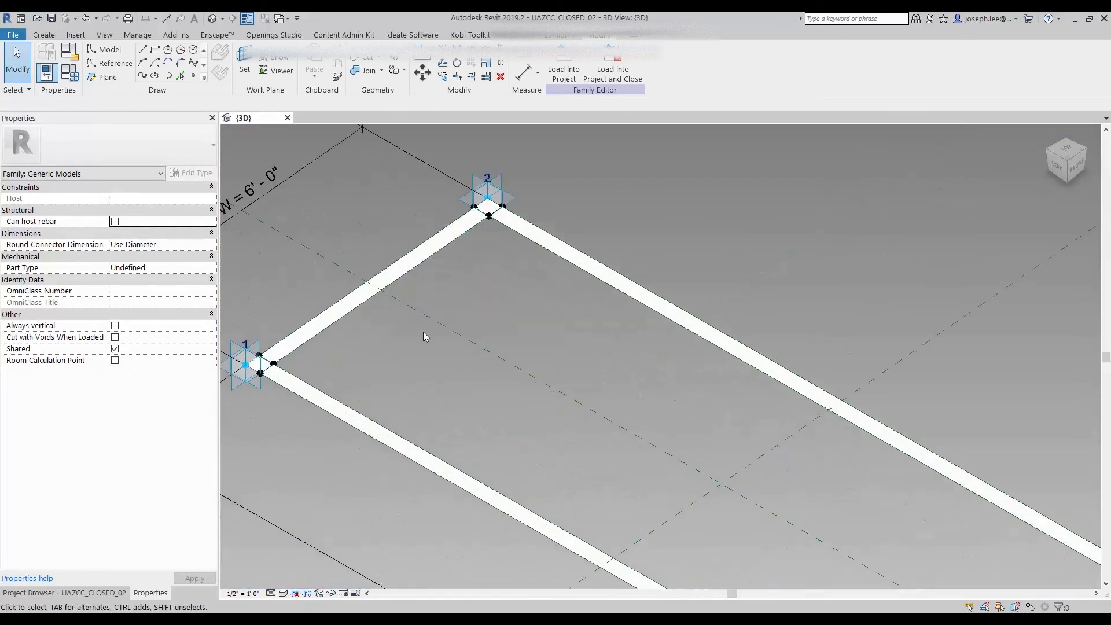
pyautogui.click(358, 313)
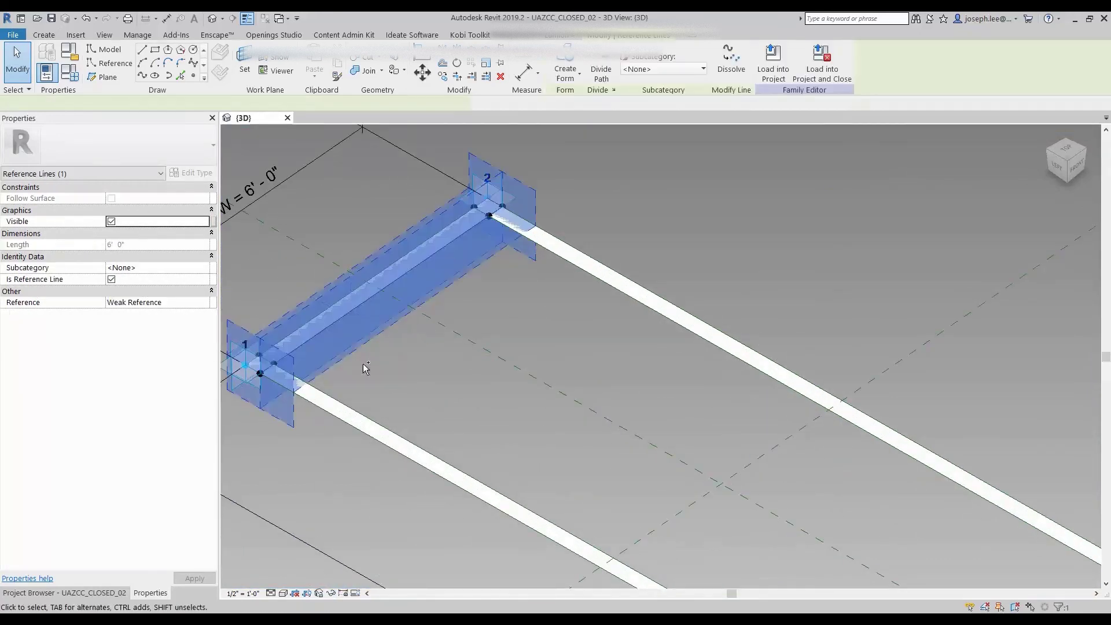
pyautogui.press('Tab')
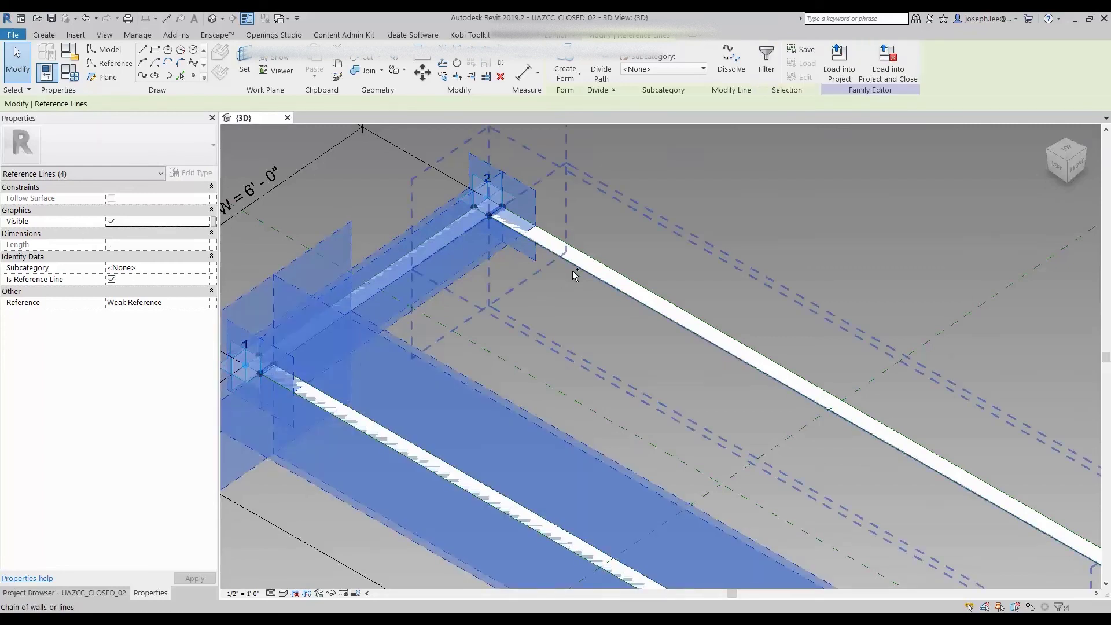
pyautogui.click(572, 270)
# Add the line near points 3–4 and attempt a solid form, which fails as self-intersecting
pyautogui.scroll(-3, 850, 512)
pyautogui.scroll(-1, 777, 470)
pyautogui.scroll(4, 777, 470)
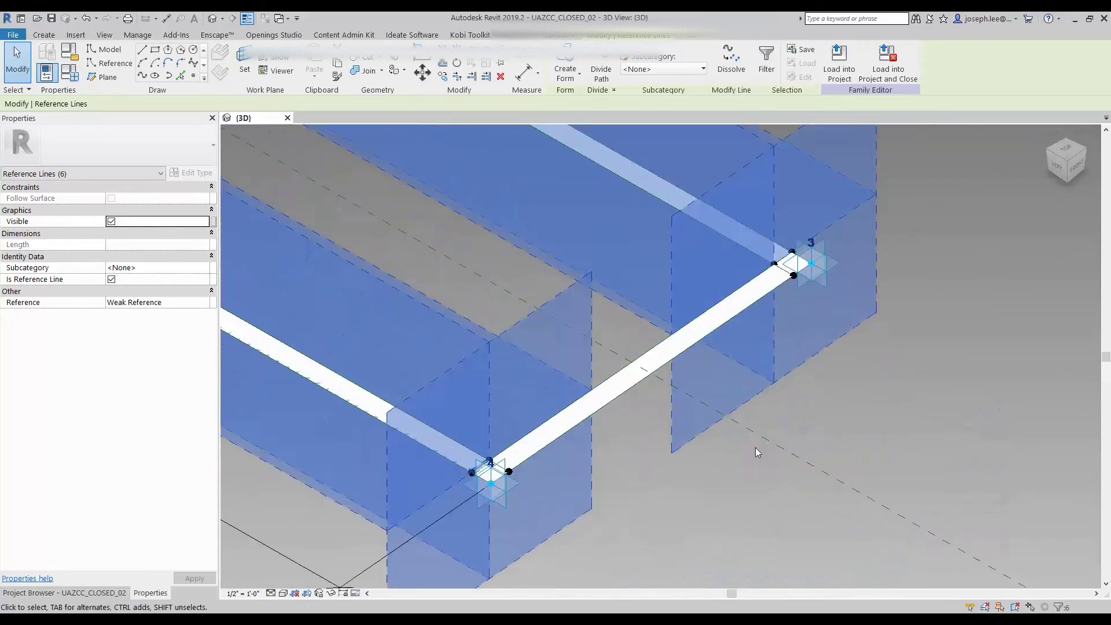
pyautogui.keyDown('ctrl'); pyautogui.click(647, 346); pyautogui.keyUp('ctrl')
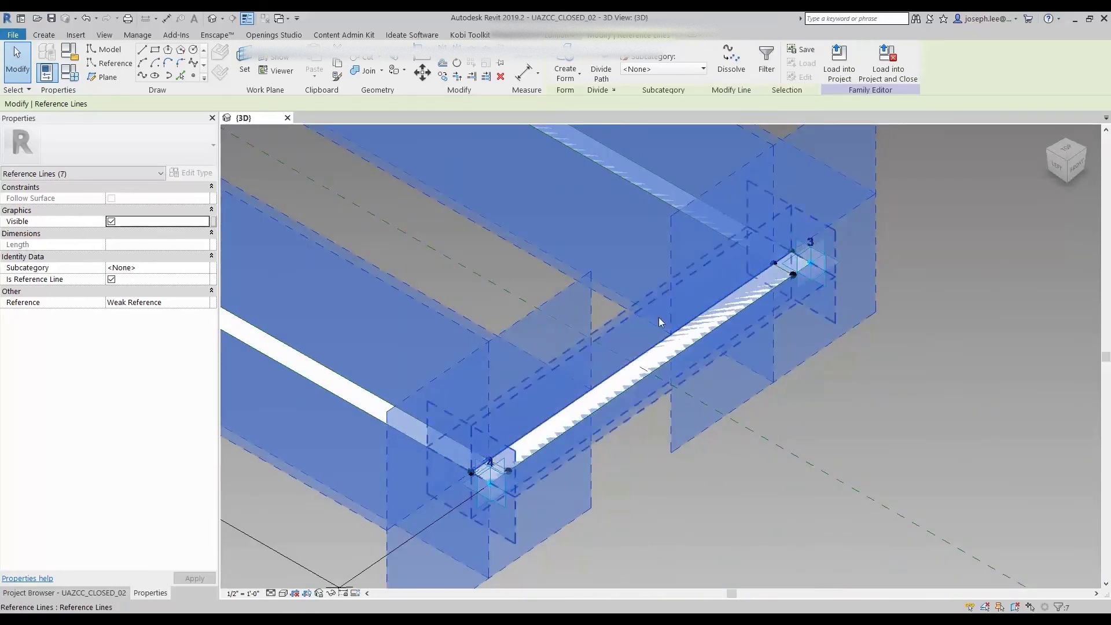
pyautogui.click(565, 72)
pyautogui.click(571, 99)
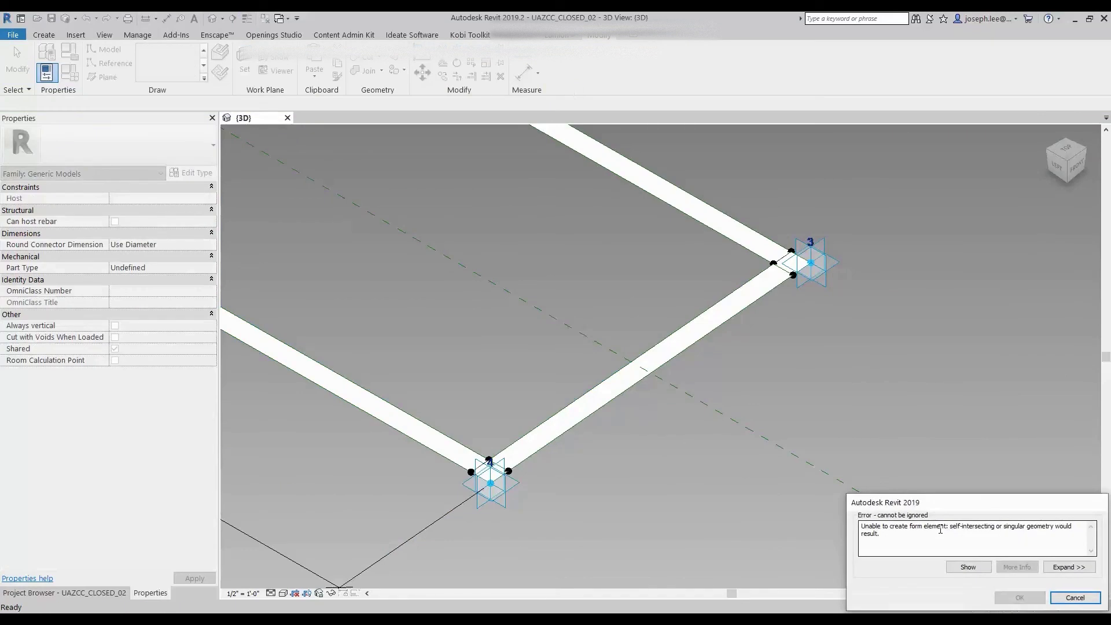
# Dismiss the form creation error and clear the current selection
pyautogui.click(1076, 597)
pyautogui.scroll(2, 484, 457)
pyautogui.scroll(2, 482, 446)
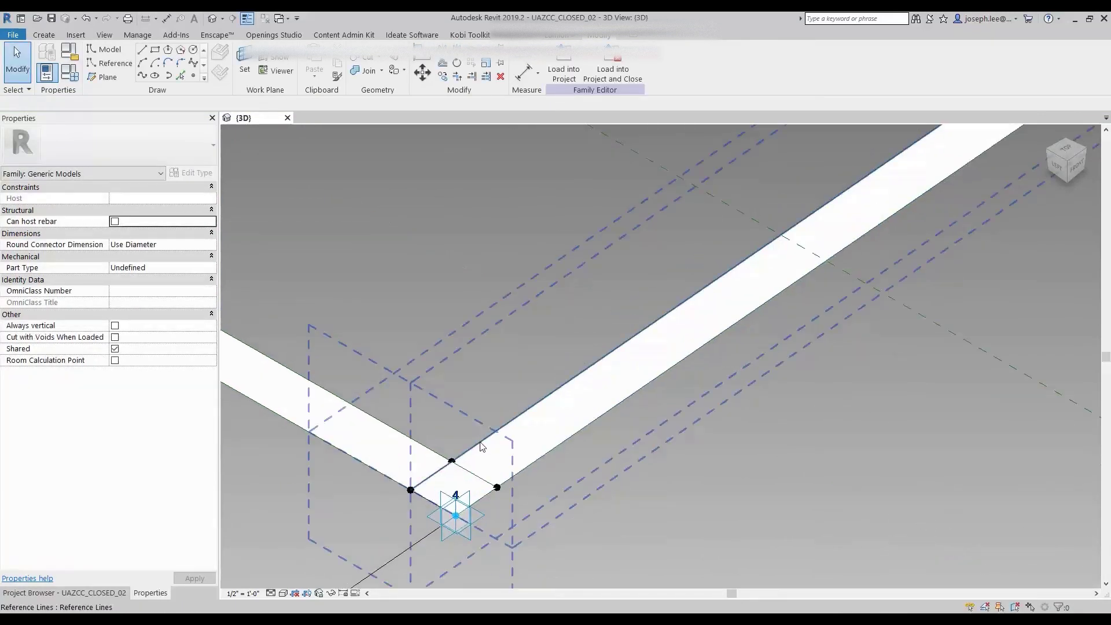
pyautogui.press('Escape')
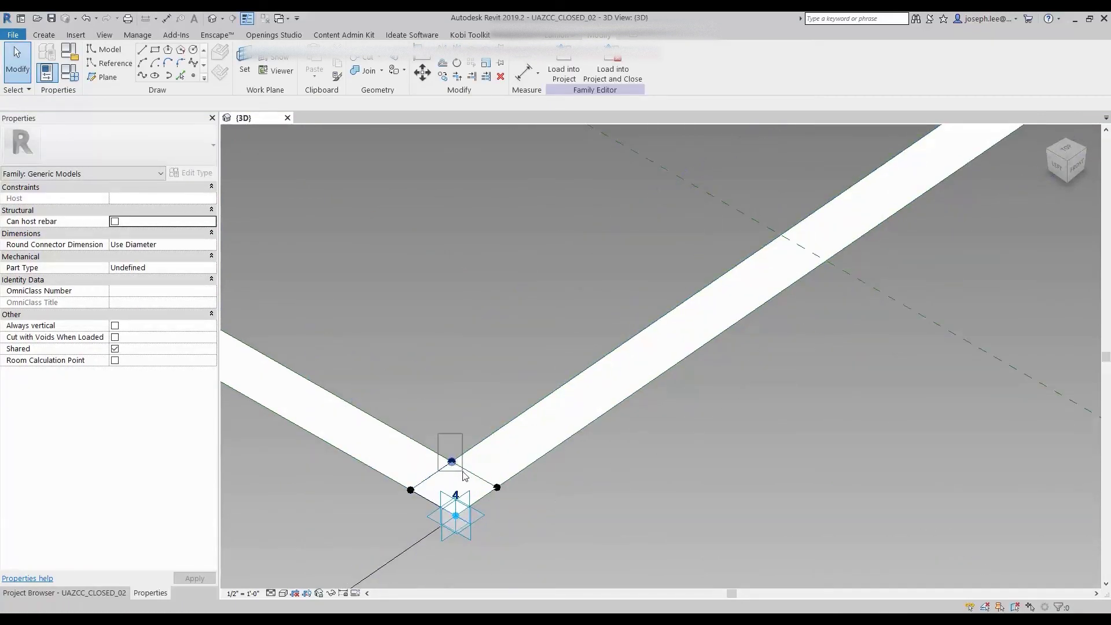
# Select the corner reference points near points 3 and 4, check the line's properties, then deselect
pyautogui.click(455, 513)
pyautogui.moveTo(724, 280); pyautogui.dragTo(551, 454, button='middle')
pyautogui.scroll(2, 861, 174)
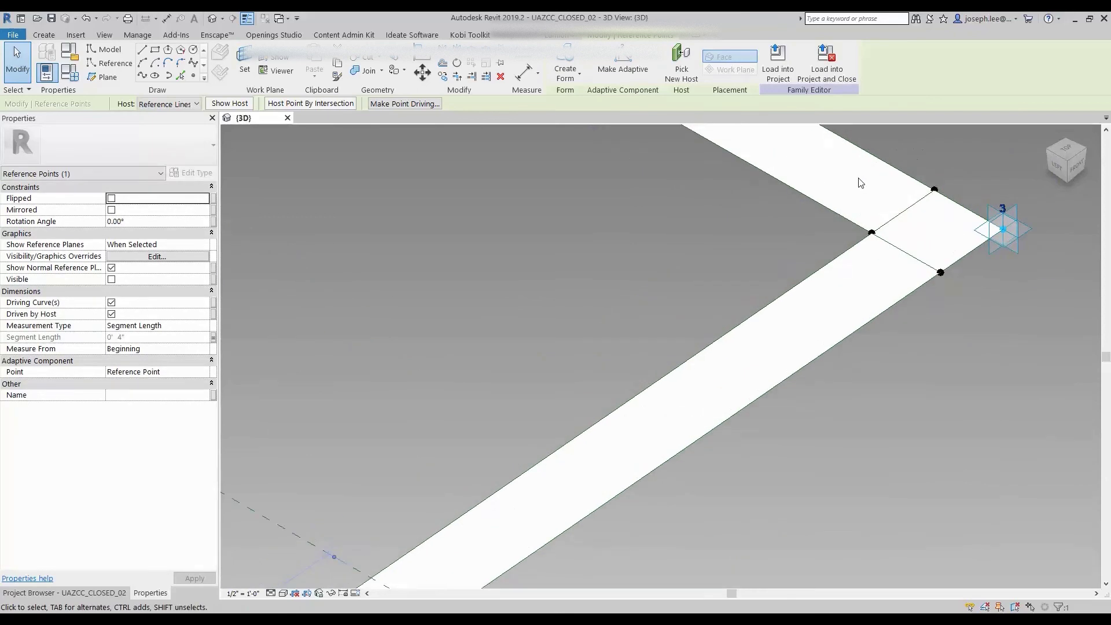
pyautogui.scroll(1, 861, 174)
pyautogui.moveTo(854, 201); pyautogui.dragTo(898, 269)
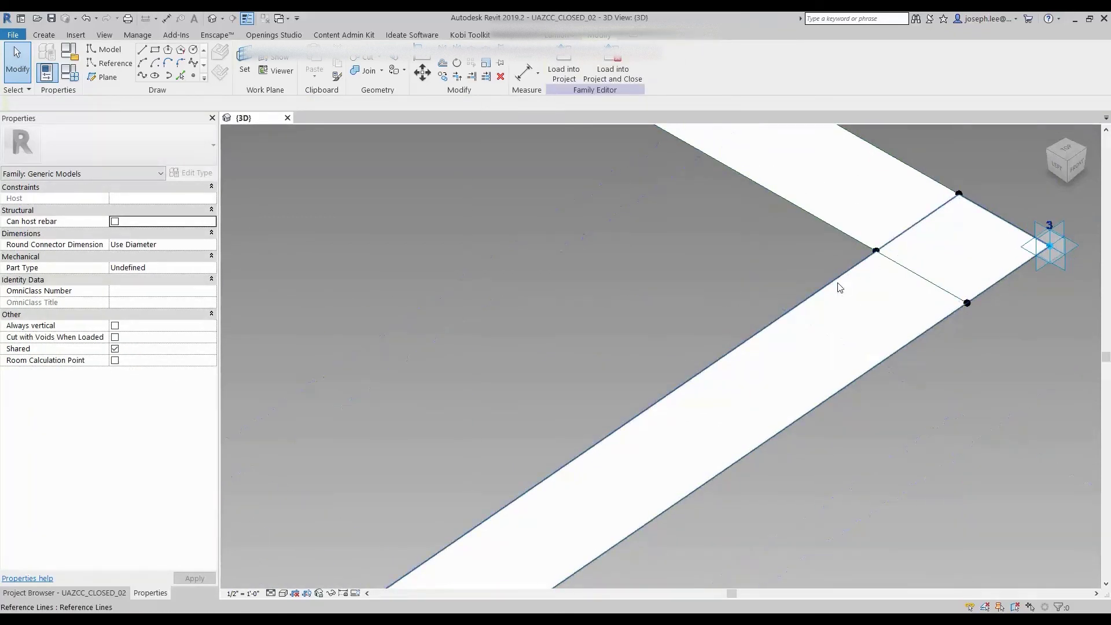
pyautogui.moveTo(862, 209); pyautogui.dragTo(903, 277)
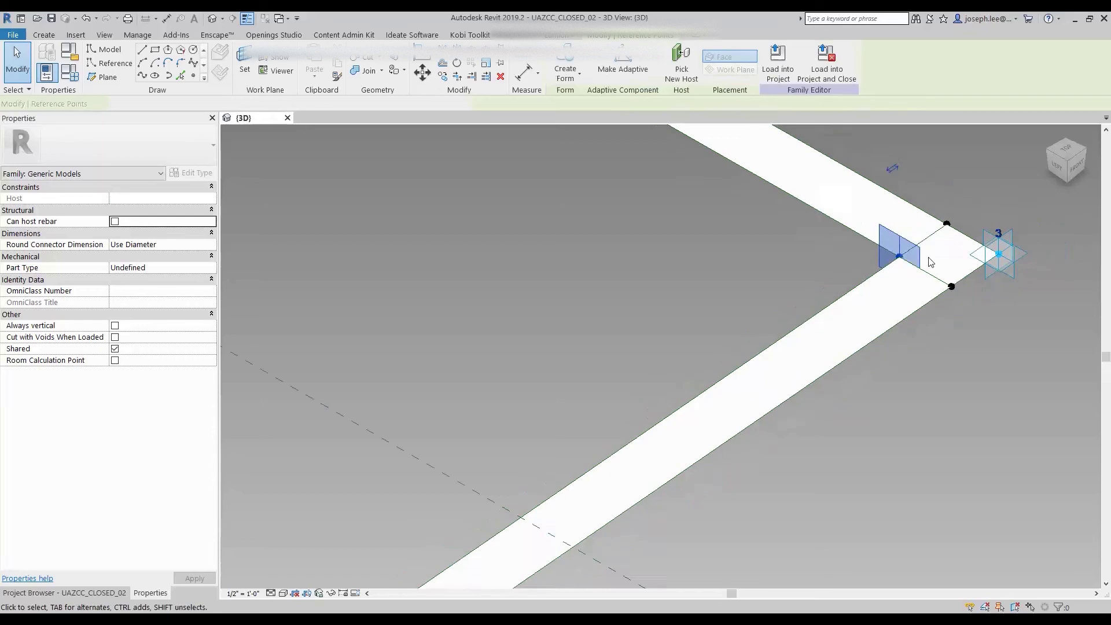
pyautogui.scroll(-3, 937, 255)
pyautogui.moveTo(937, 254); pyautogui.dragTo(522, 433, button='middle')
pyautogui.scroll(3, 522, 433)
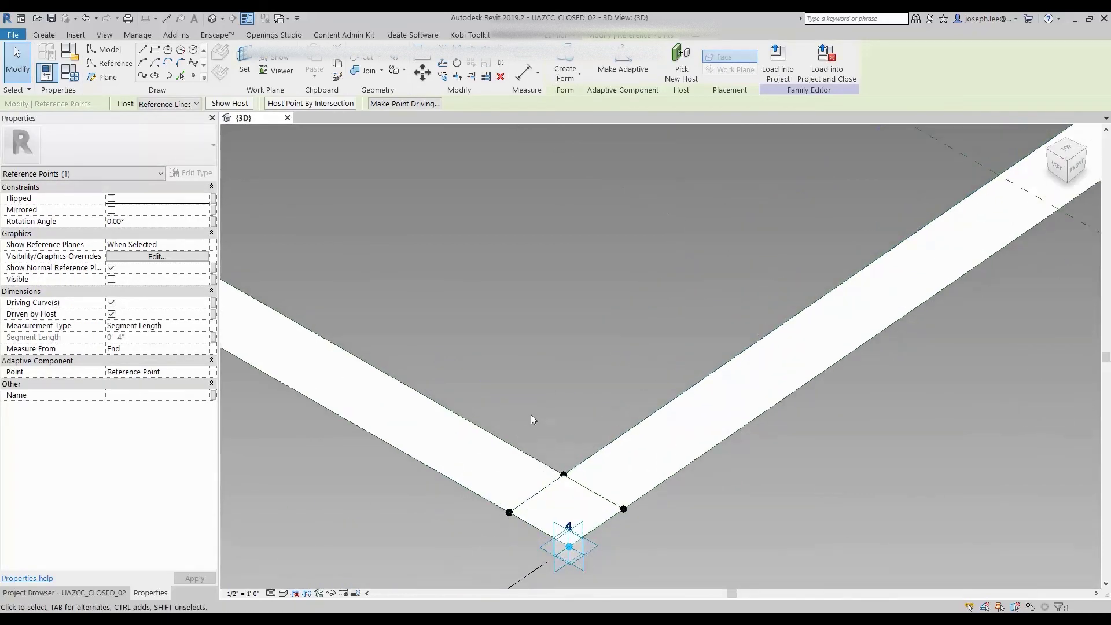
pyautogui.keyDown('ctrl'); pyautogui.moveTo(530, 414); pyautogui.dragTo(572, 485); pyautogui.keyUp('ctrl')
pyautogui.click(142, 174)
pyautogui.click(87, 196)
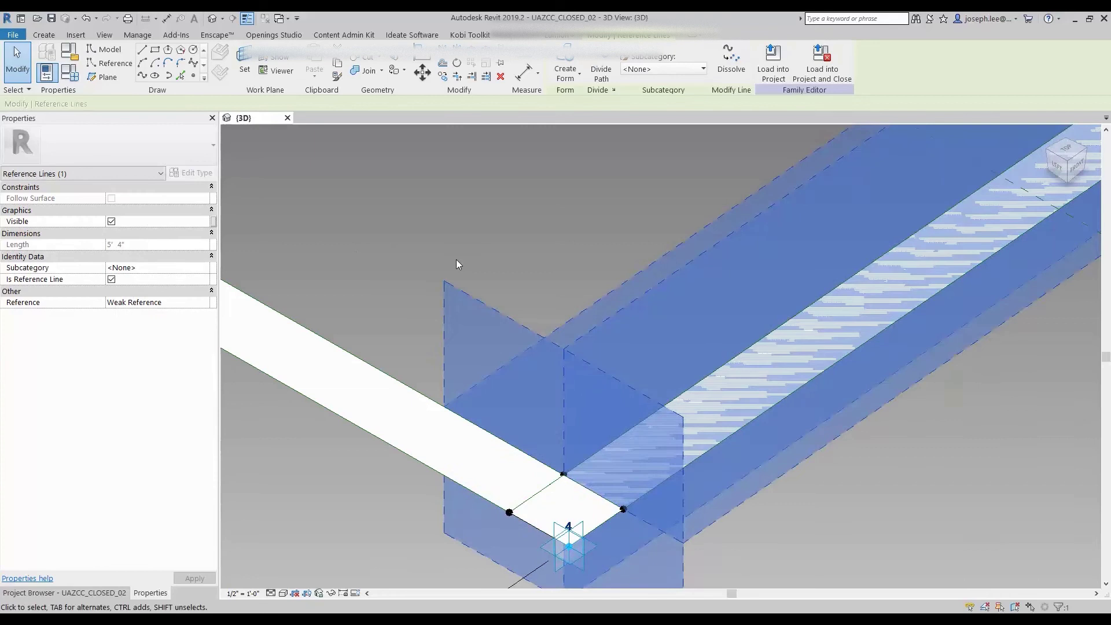
pyautogui.click(596, 431)
# Select the inner corner points beside adaptive points 1 and 2
pyautogui.scroll(-4, 596, 430)
pyautogui.scroll(-5, 694, 416)
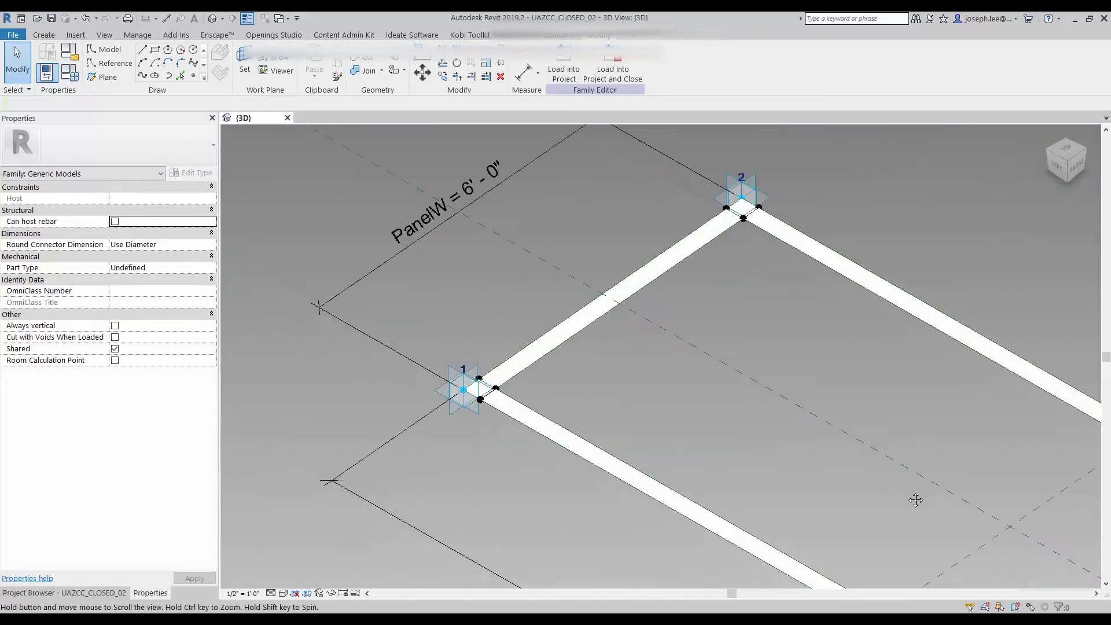
pyautogui.scroll(2, 532, 400)
pyautogui.scroll(3, 398, 379)
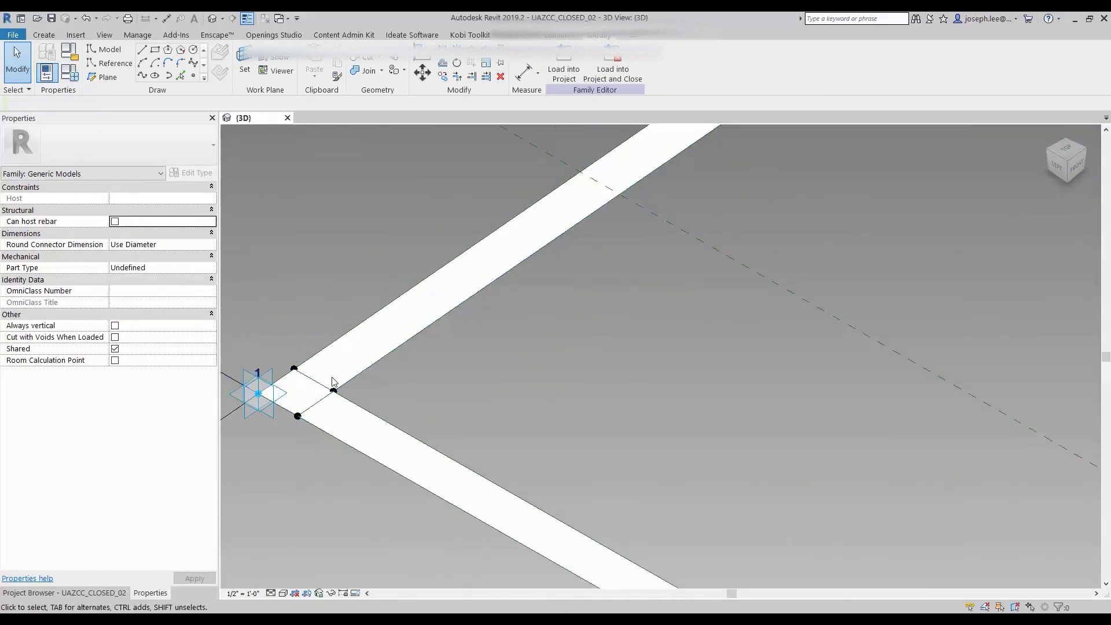
pyautogui.press('Tab')
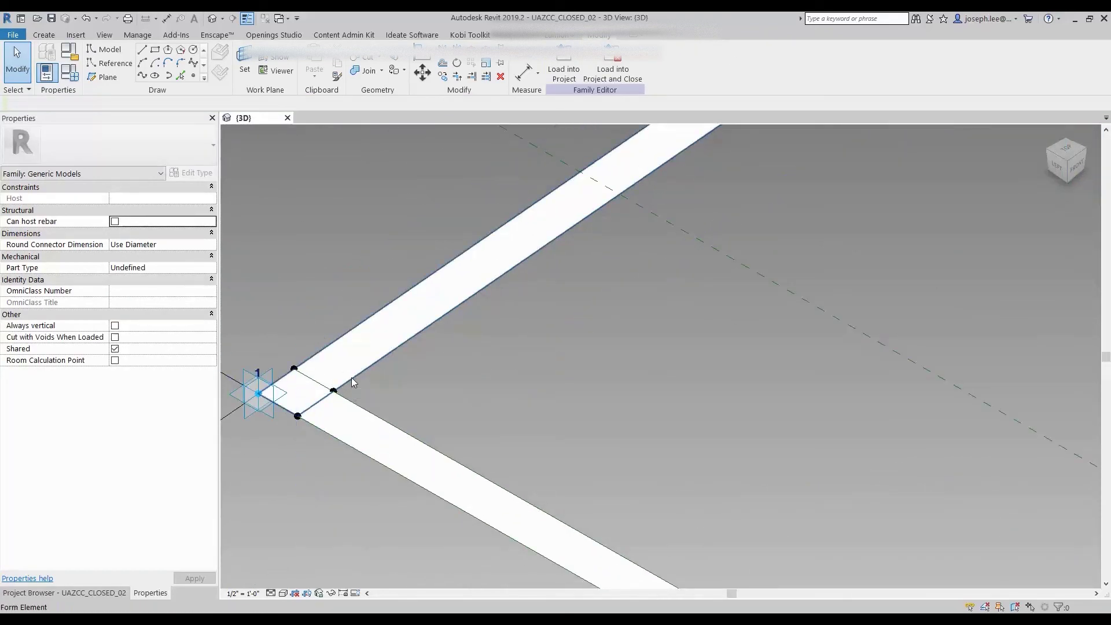
pyautogui.press('Tab')
pyautogui.press('Tab')
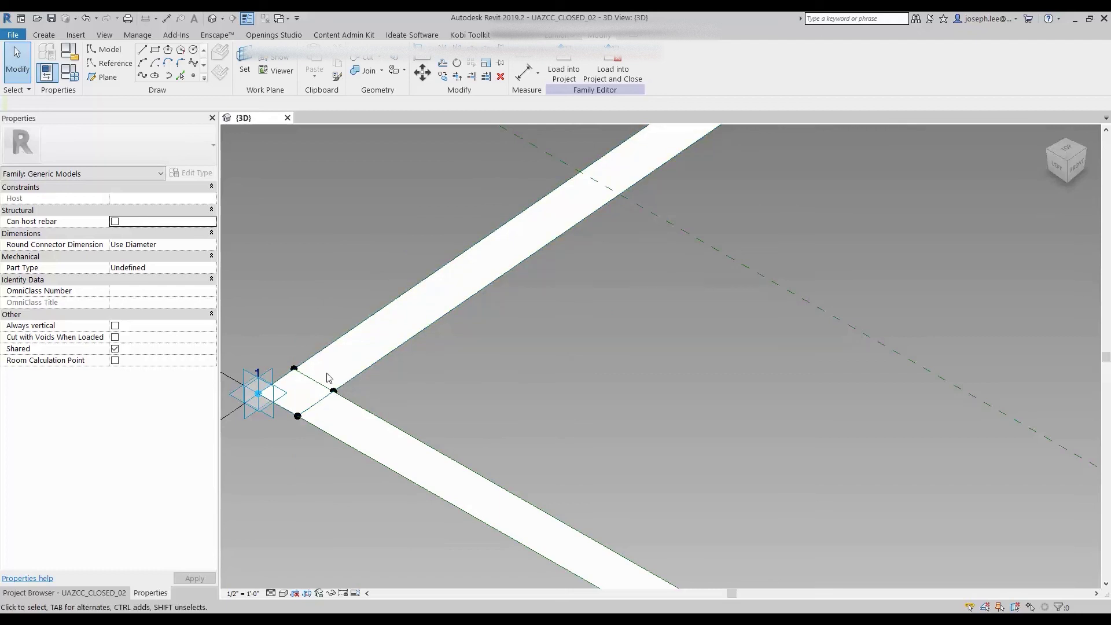
pyautogui.click(334, 390)
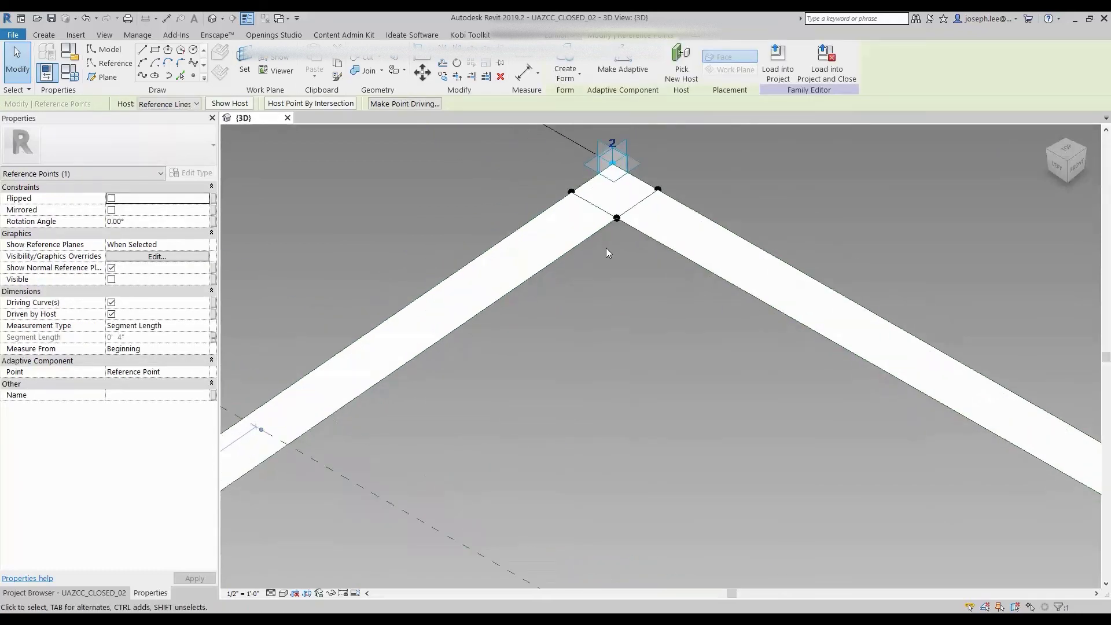
pyautogui.keyDown('ctrl'); pyautogui.click(618, 218); pyautogui.keyUp('ctrl')
pyautogui.scroll(-2, 634, 238)
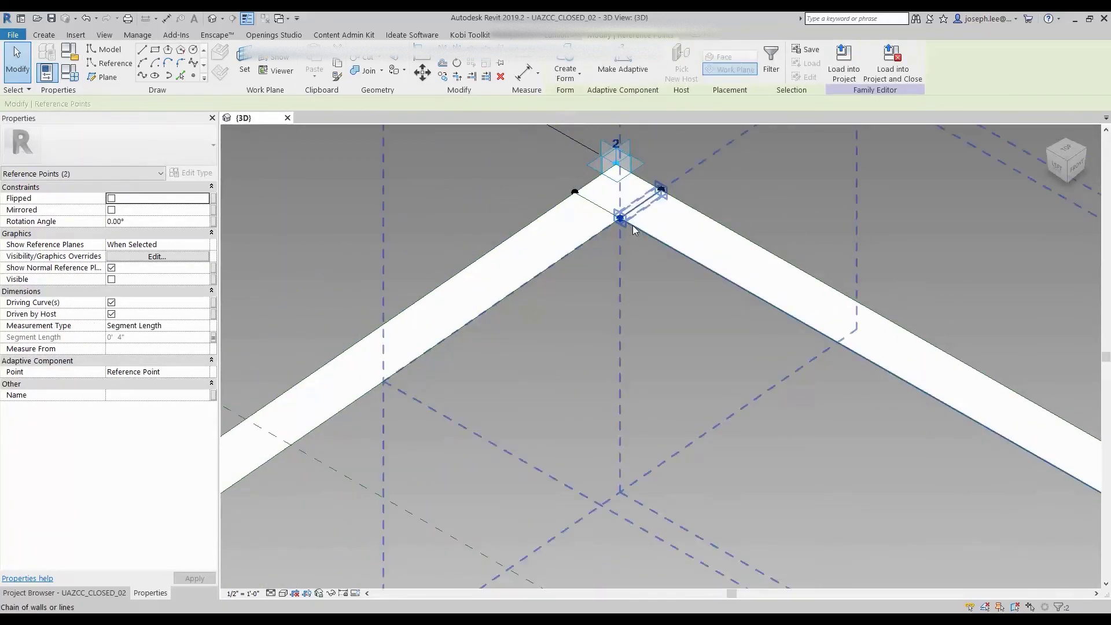
# Draw a 5'4" reference line joining the two selected inner corner points
pyautogui.click(139, 76)
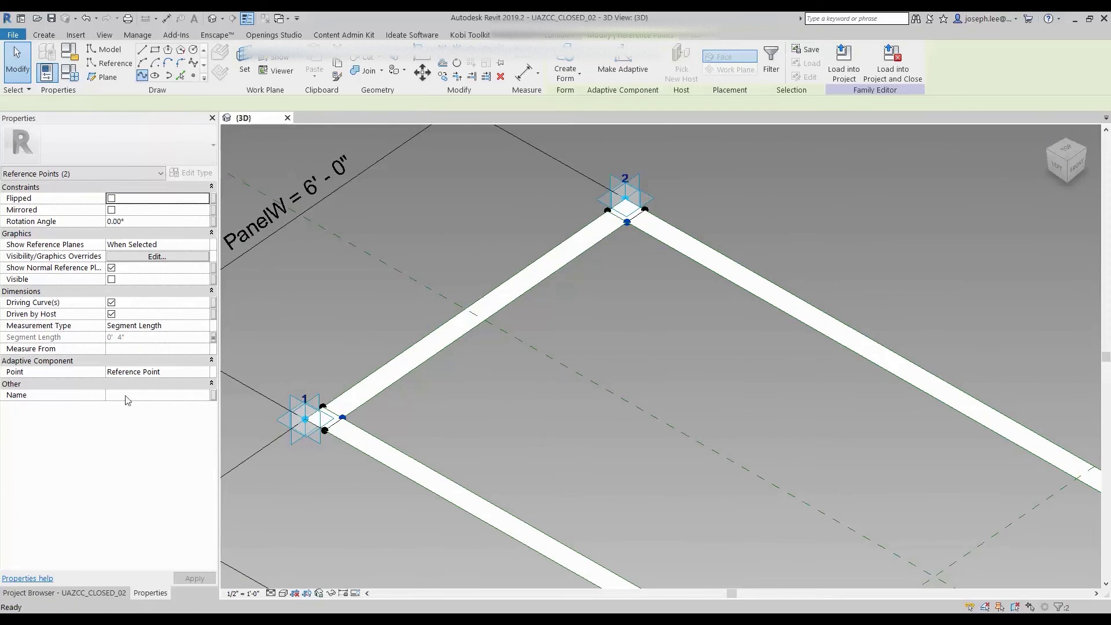
pyautogui.click(112, 292)
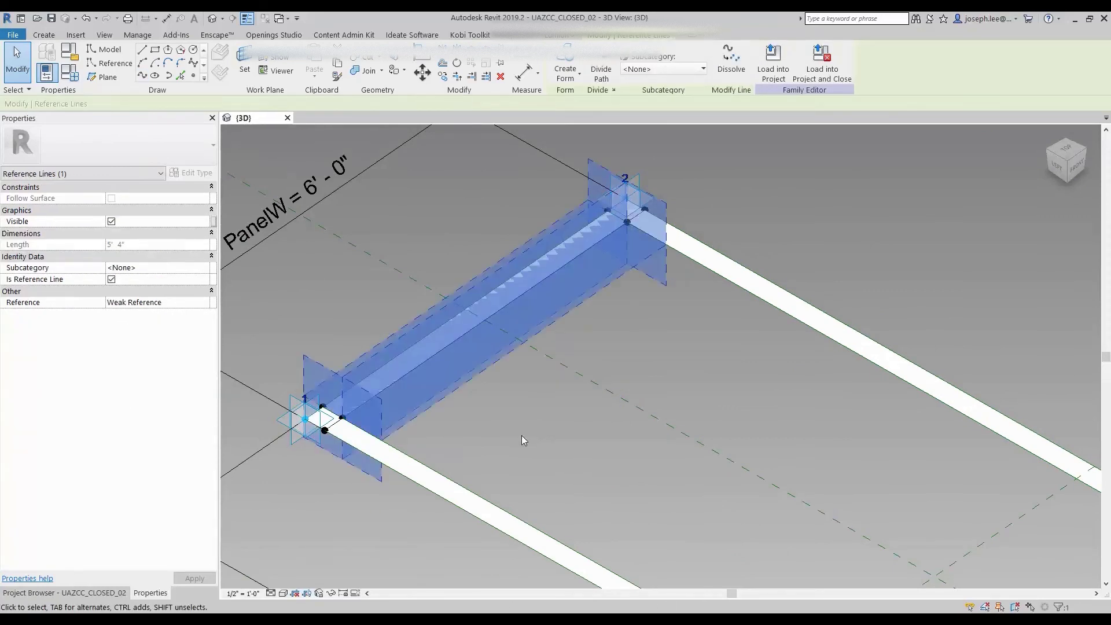
pyautogui.press('Escape')
# Select the panel's four reference lines and isolate them in the view
pyautogui.click(427, 366)
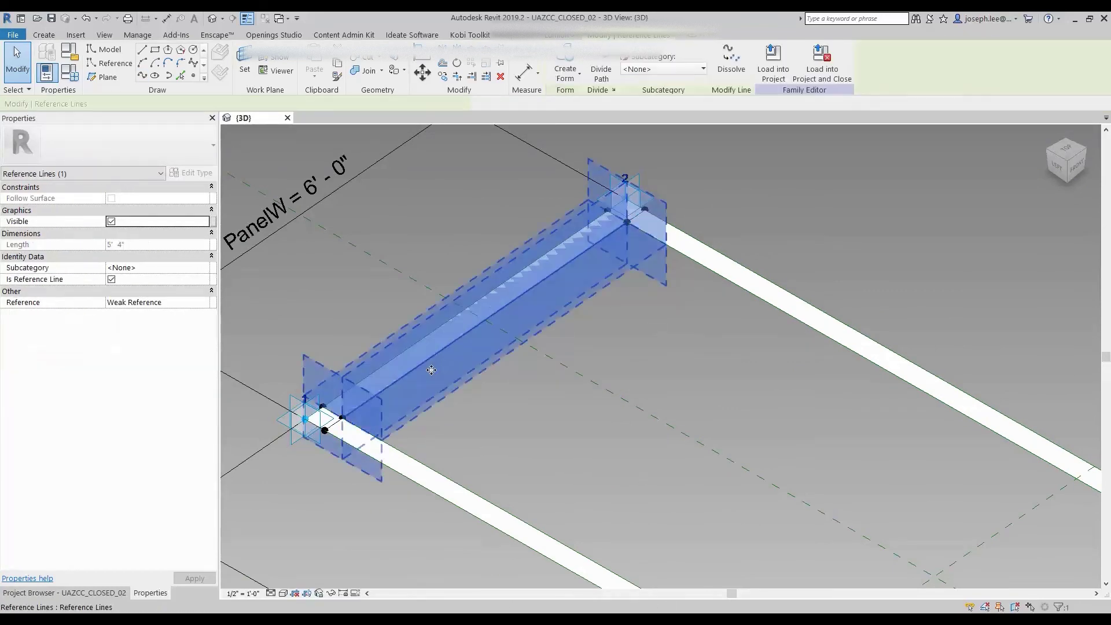
pyautogui.keyDown('ctrl'); pyautogui.click(455, 483); pyautogui.keyUp('ctrl')
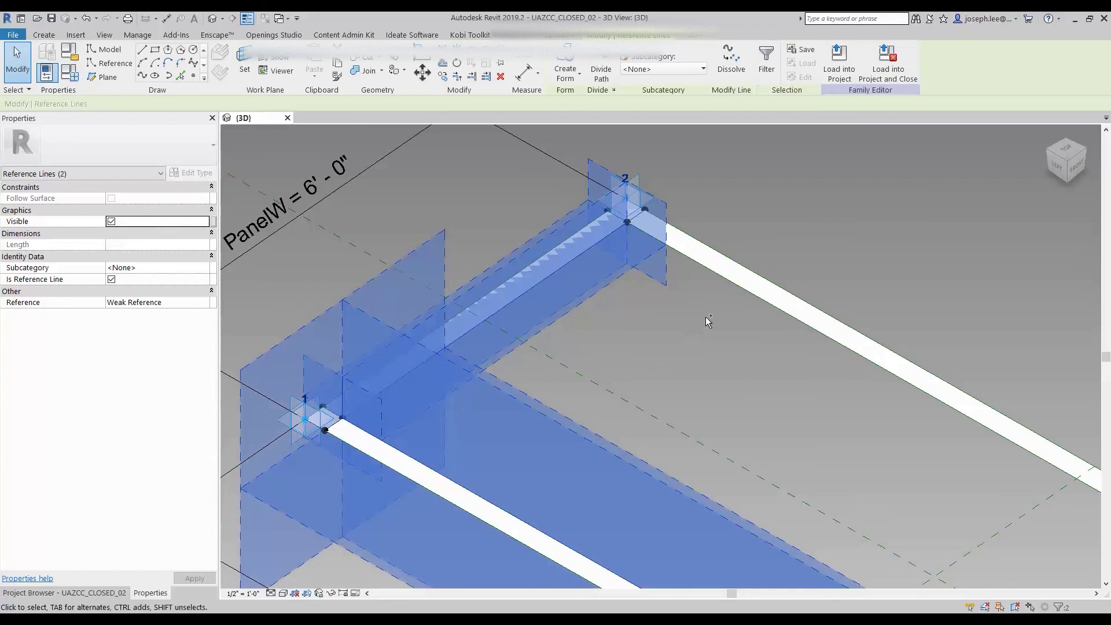
pyautogui.keyDown('ctrl'); pyautogui.click(748, 292); pyautogui.keyUp('ctrl')
pyautogui.moveTo(748, 292); pyautogui.dragTo(414, 279, button='middle')
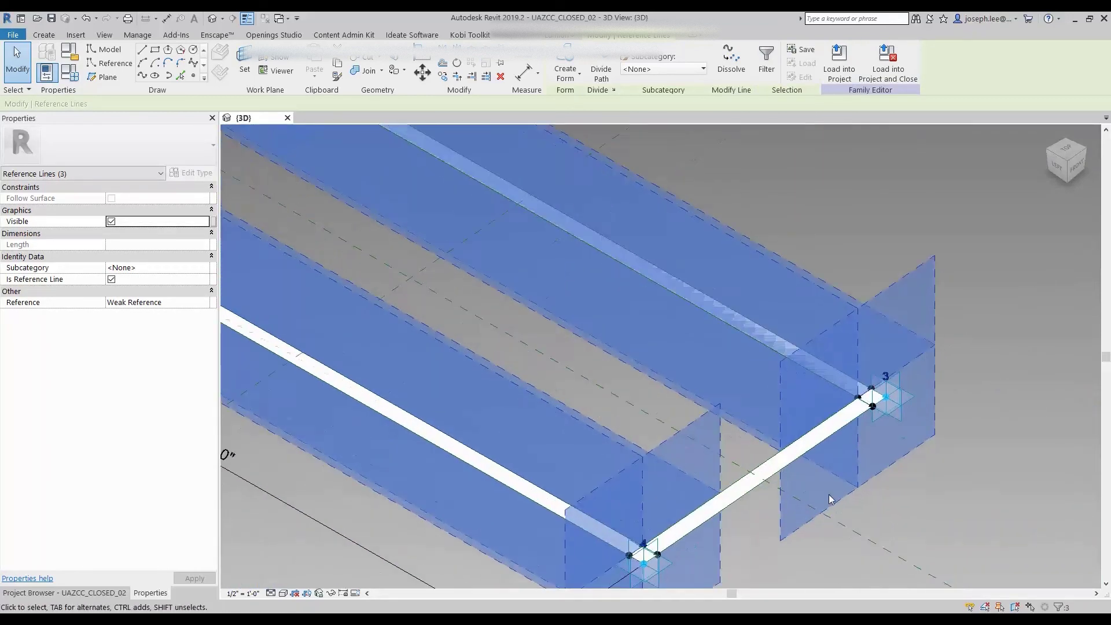
pyautogui.scroll(3, 807, 446)
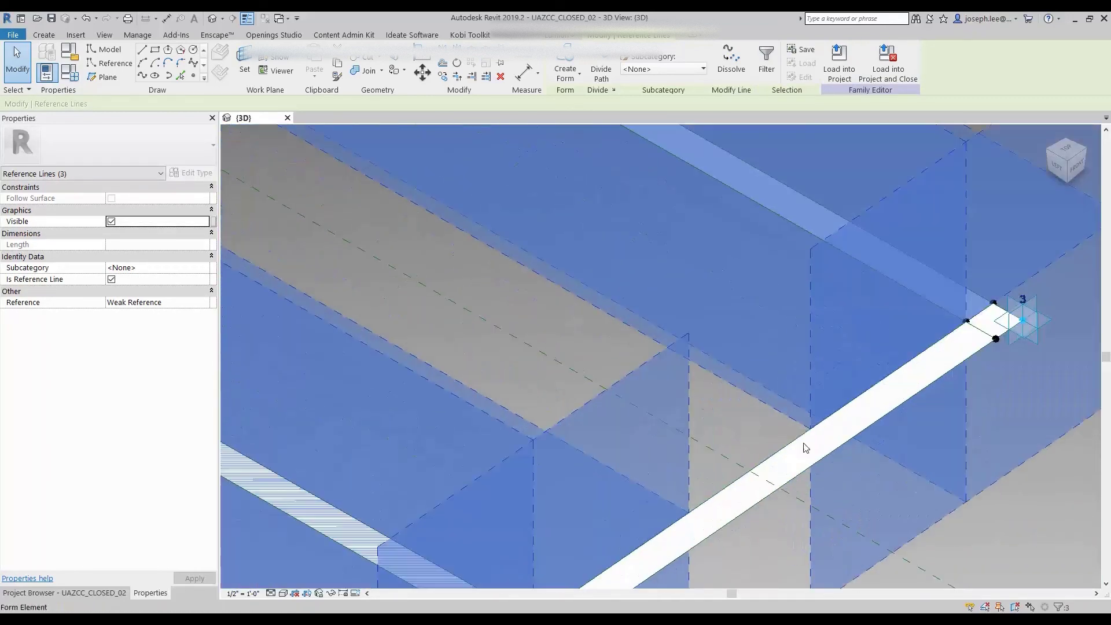
pyautogui.keyDown('ctrl'); pyautogui.click(773, 459); pyautogui.keyUp('ctrl')
pyautogui.click(342, 594)
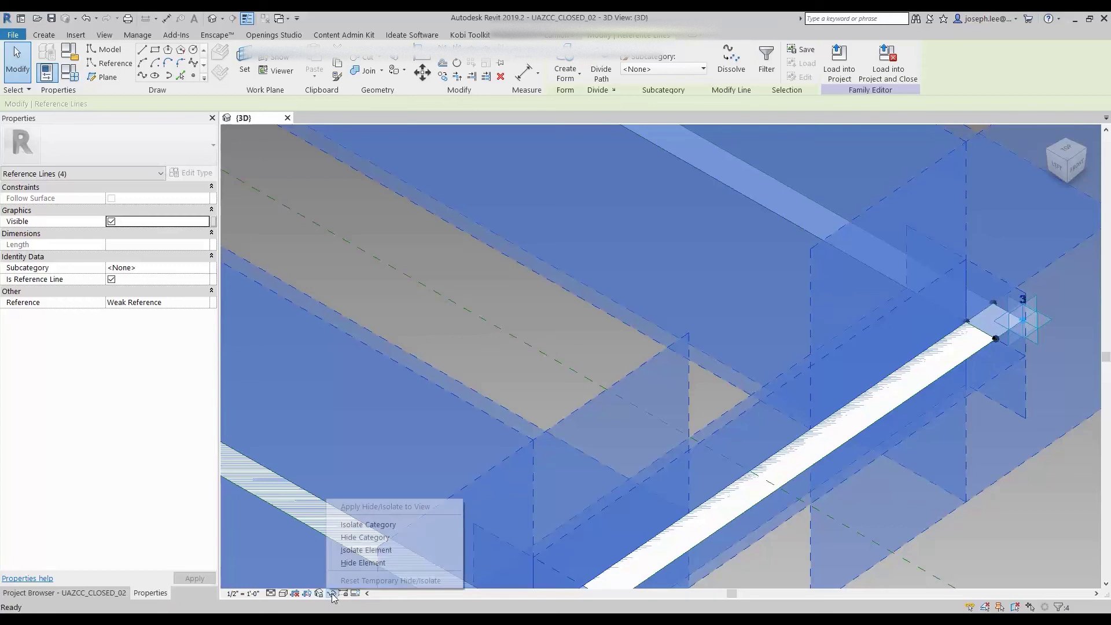
pyautogui.click(356, 559)
pyautogui.press('Escape')
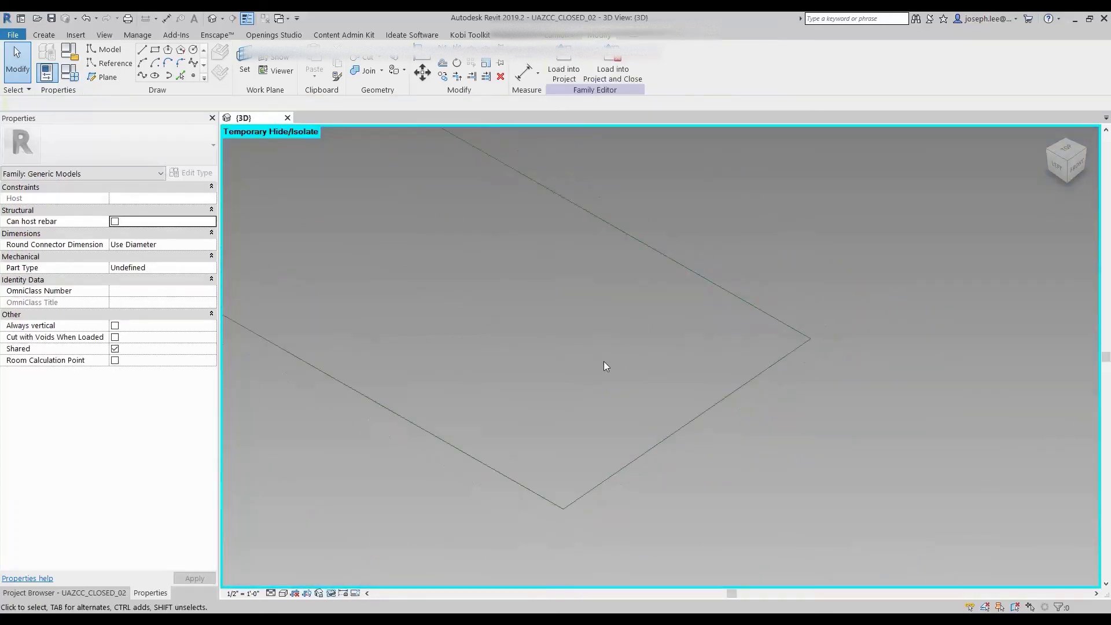
# Window-select the four isolated lines and create a flat surface form from them
pyautogui.scroll(-2, 603, 361)
pyautogui.moveTo(603, 361); pyautogui.dragTo(740, 438, button='middle')
pyautogui.moveTo(346, 160); pyautogui.dragTo(949, 531)
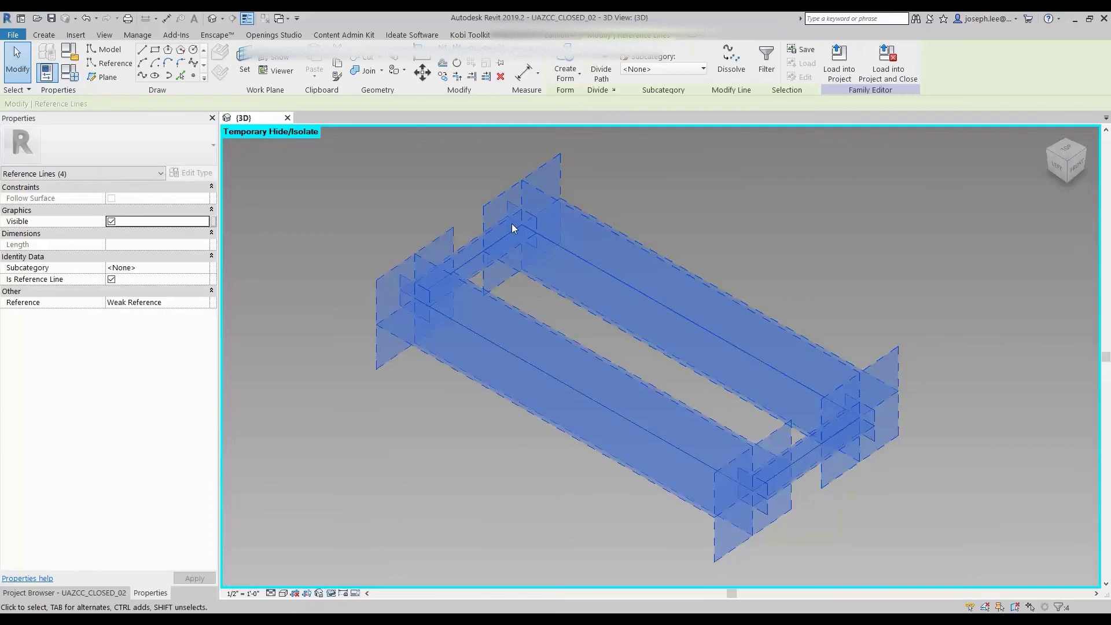
pyautogui.click(578, 77)
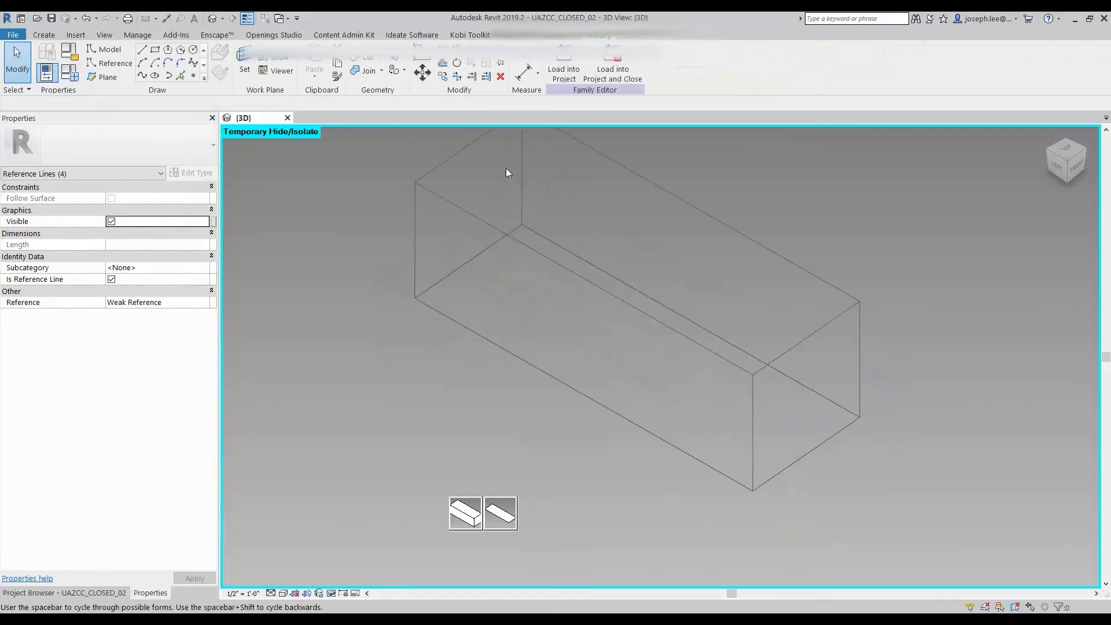
pyautogui.click(496, 529)
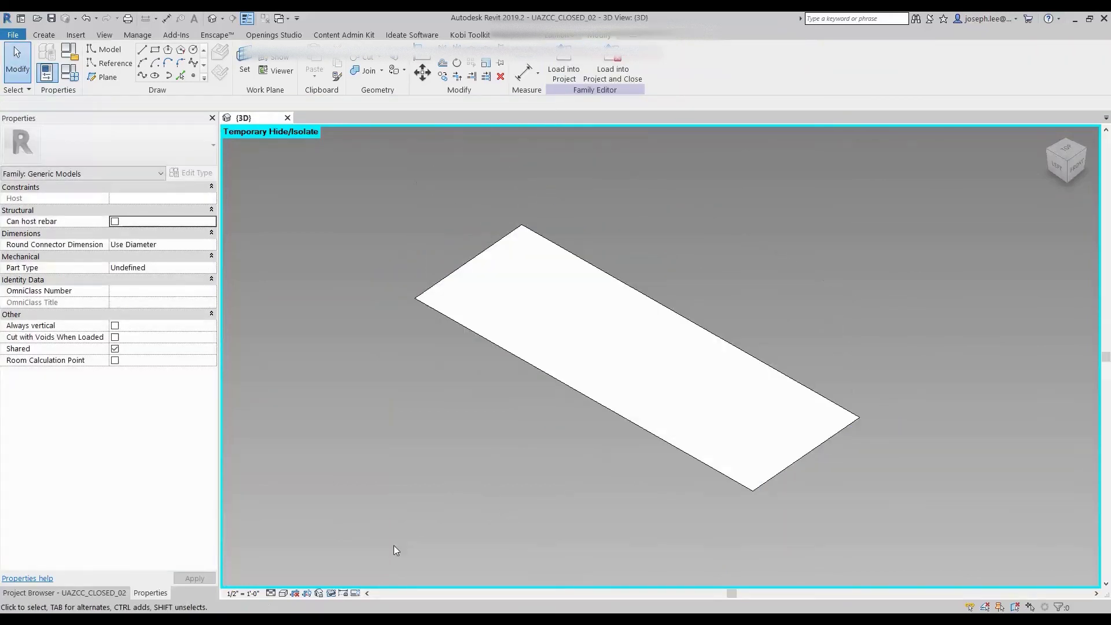
# Reset Temporary Hide/Isolate to restore all hidden elements
pyautogui.click(331, 594)
pyautogui.click(390, 580)
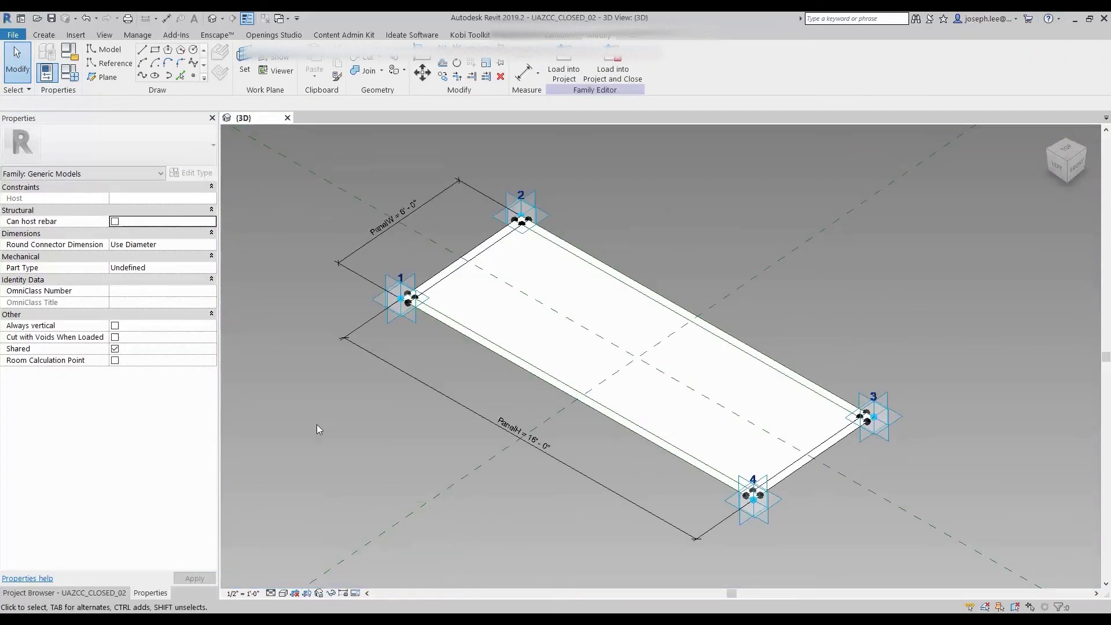
pyautogui.scroll(2, 540, 280)
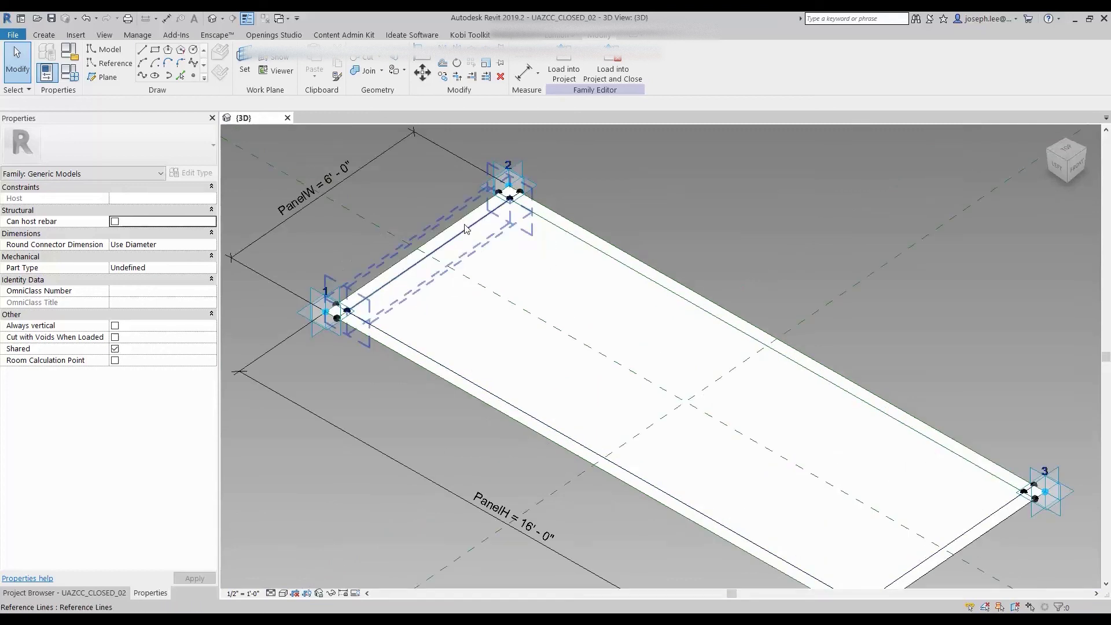
# Select the four rim pieces and edit their Material property
pyautogui.click(463, 226)
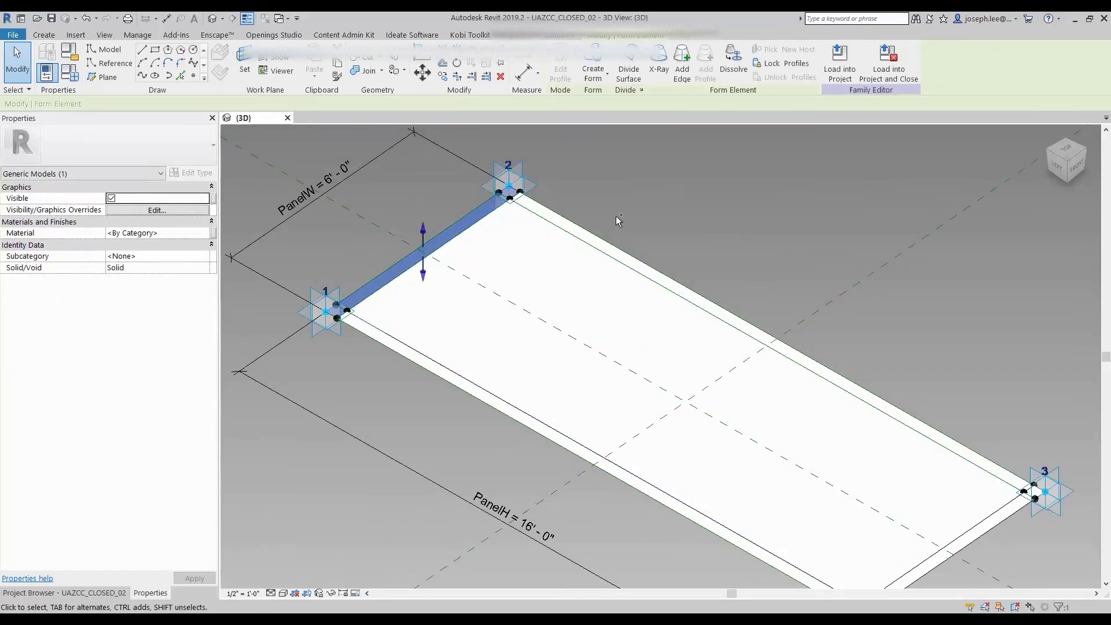
pyautogui.keyDown('ctrl'); pyautogui.click(590, 238); pyautogui.keyUp('ctrl')
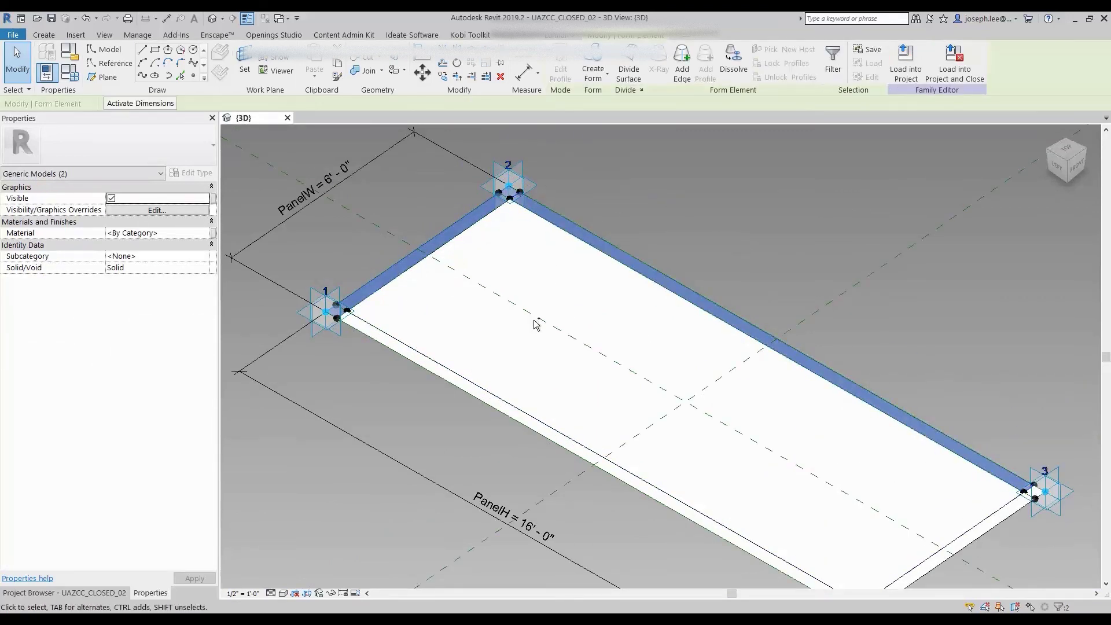
pyautogui.keyDown('ctrl'); pyautogui.click(501, 404); pyautogui.keyUp('ctrl')
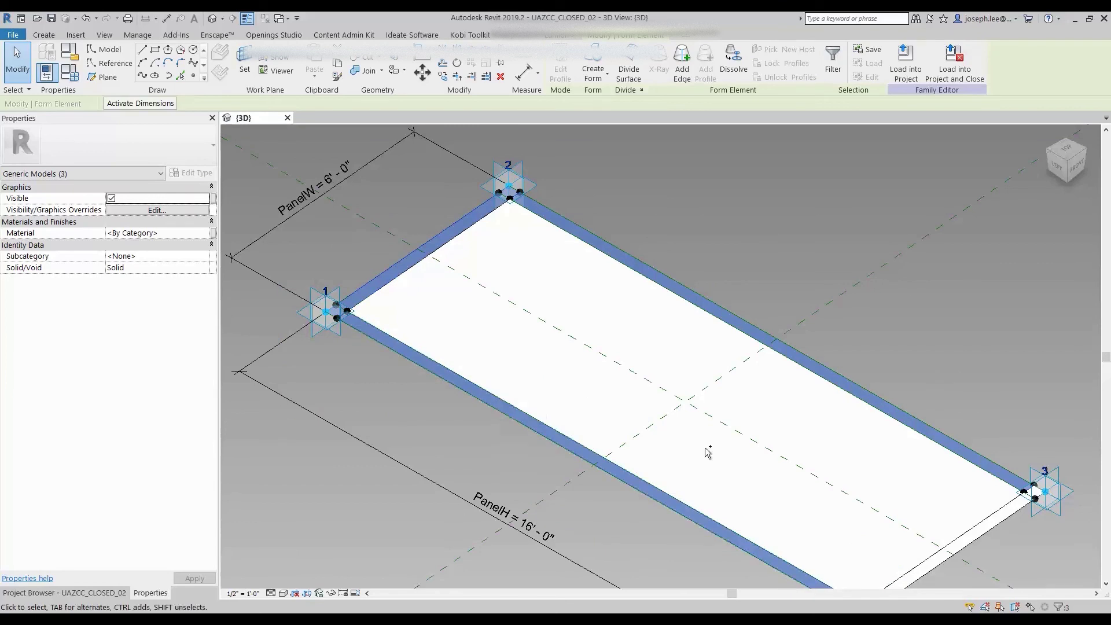
pyautogui.keyDown('ctrl'); pyautogui.click(966, 538); pyautogui.keyUp('ctrl')
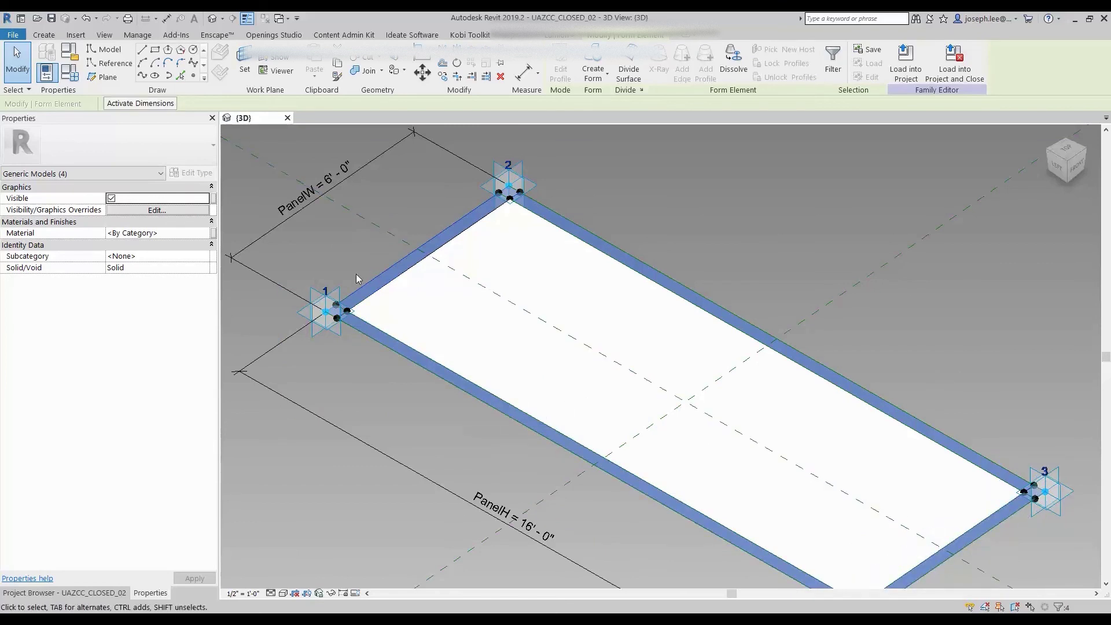
pyautogui.click(206, 234)
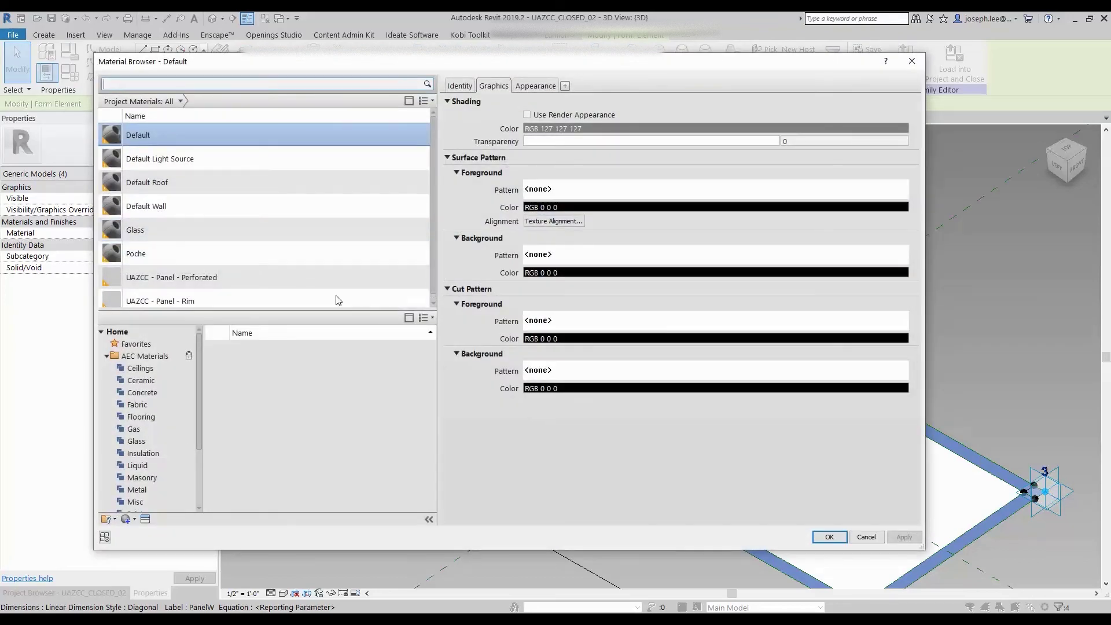
# Assign UAZCC - Panel - Rim to the rim pieces and switch the view to Shaded
pyautogui.click(200, 298)
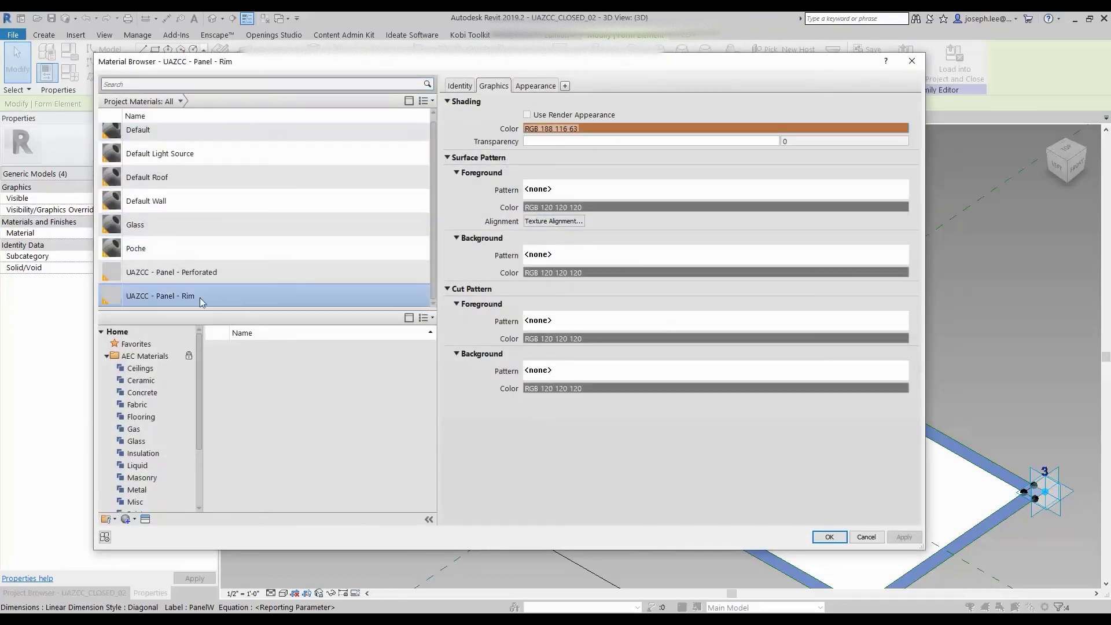
pyautogui.click(829, 538)
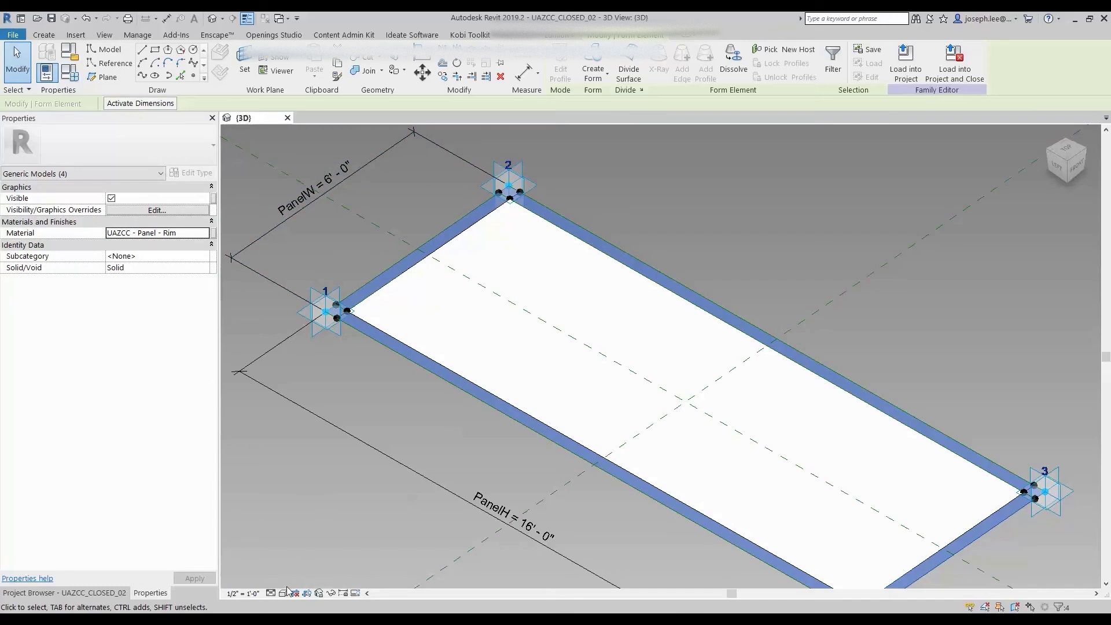
pyautogui.click(284, 593)
pyautogui.click(301, 556)
pyautogui.click(339, 505)
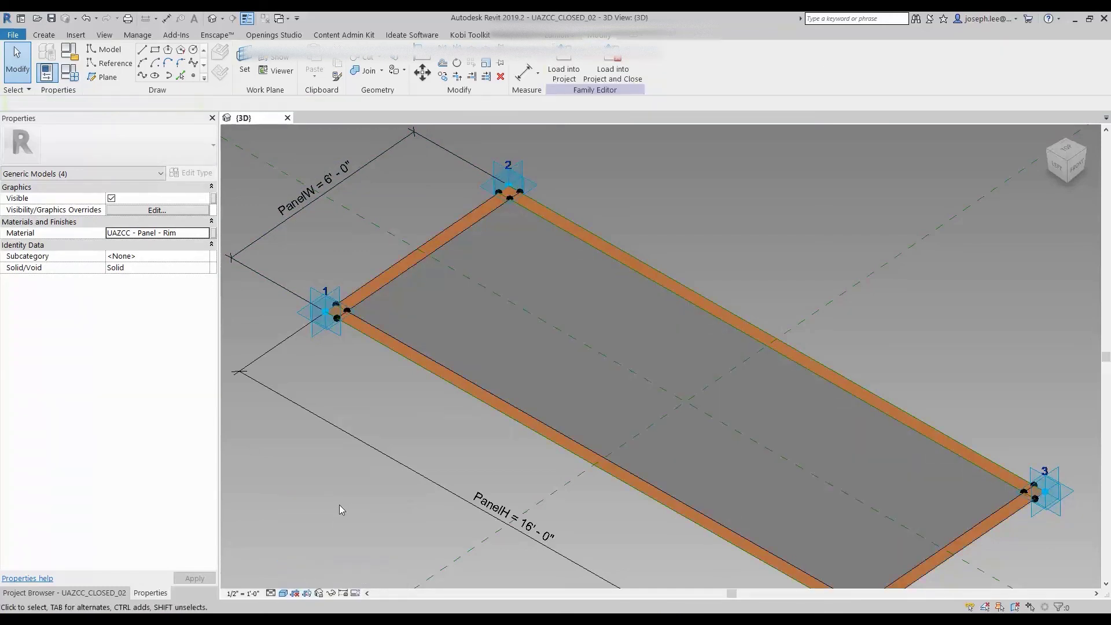
# Give the panel's inner surface the UAZCC - Panel - Perforated material
pyautogui.click(426, 351)
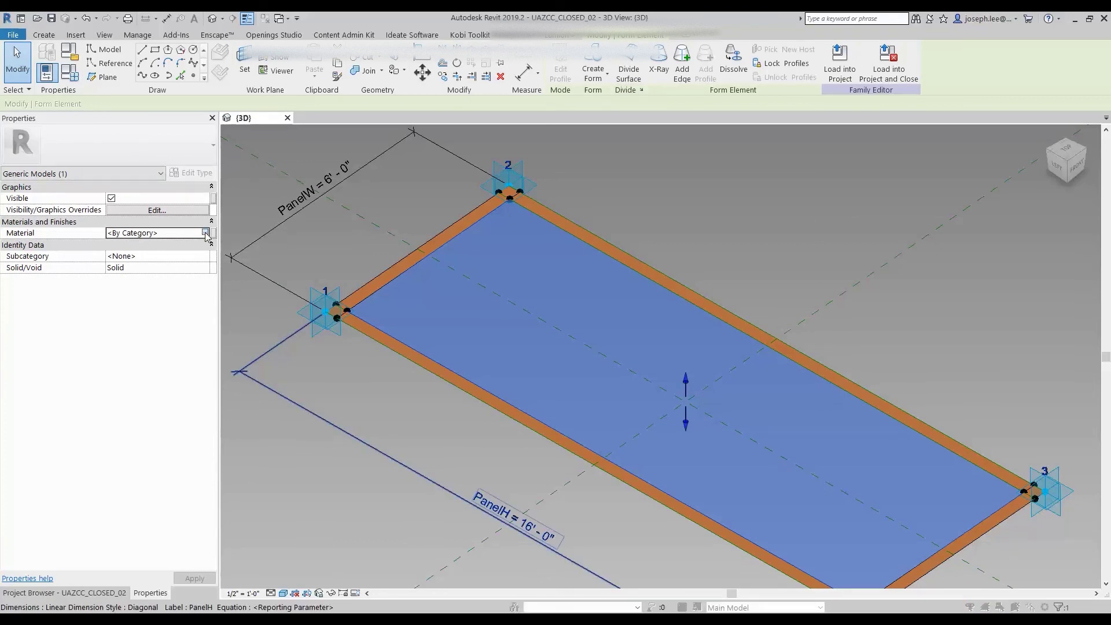
pyautogui.click(207, 234)
pyautogui.click(231, 276)
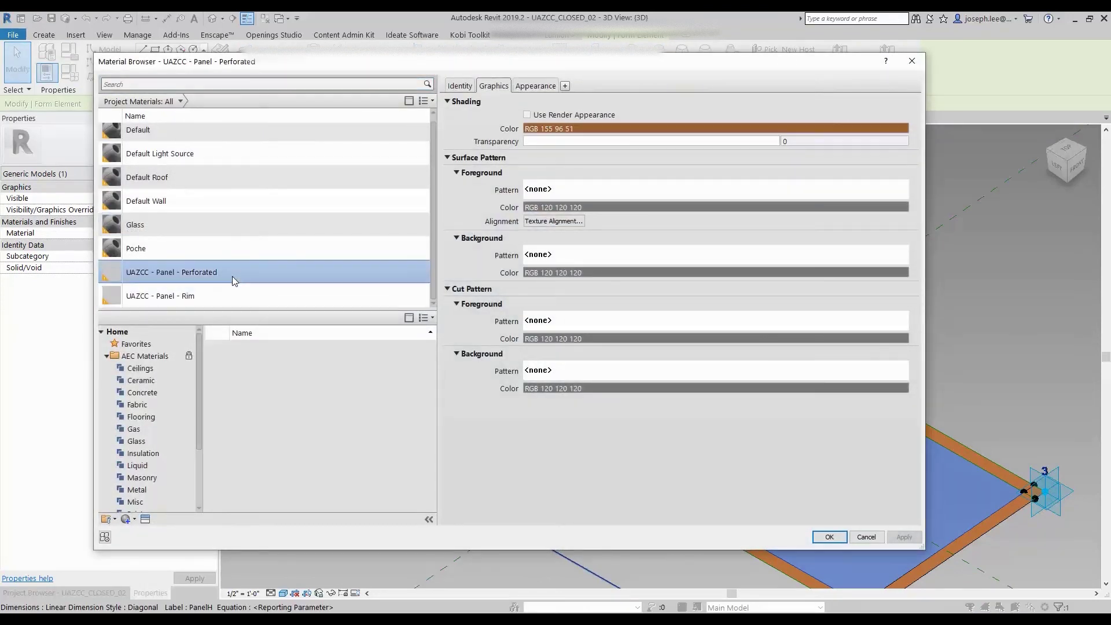
pyautogui.click(838, 538)
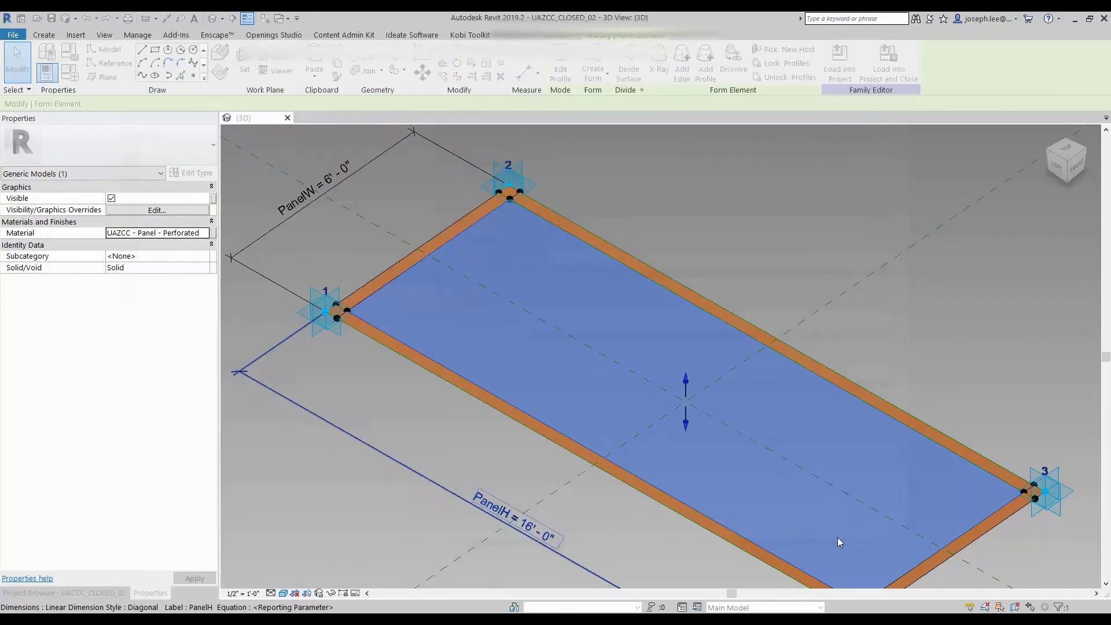
pyautogui.click(441, 433)
pyautogui.scroll(-2, 405, 279)
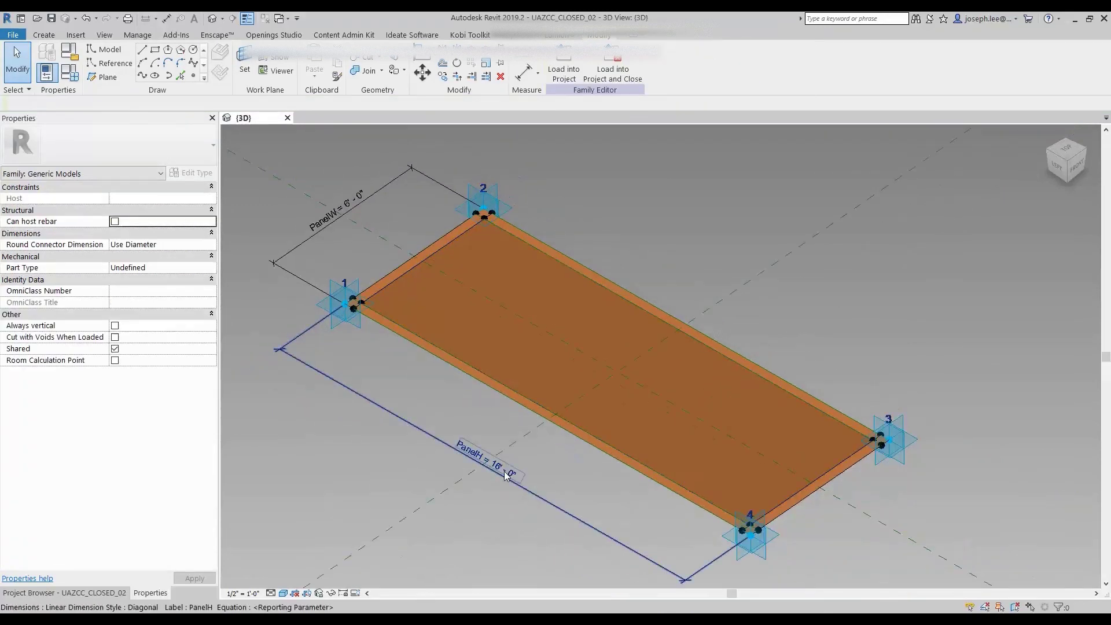
pyautogui.keyDown('shift'); pyautogui.moveTo(405, 280); pyautogui.dragTo(1091, 212, button='middle'); pyautogui.keyUp('shift')
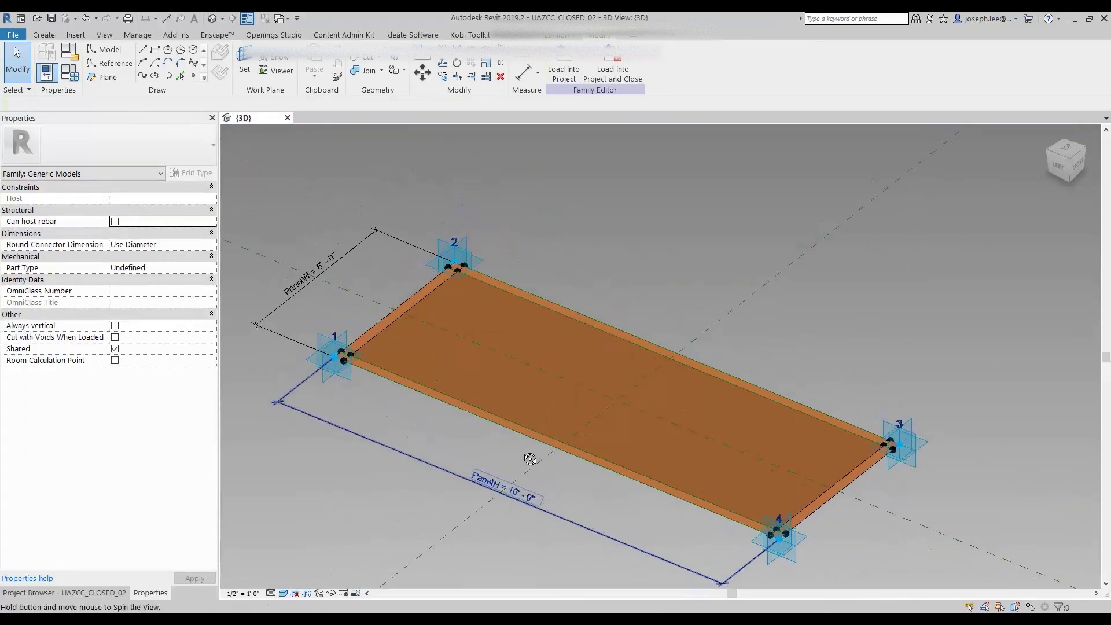
pyautogui.click(1072, 168)
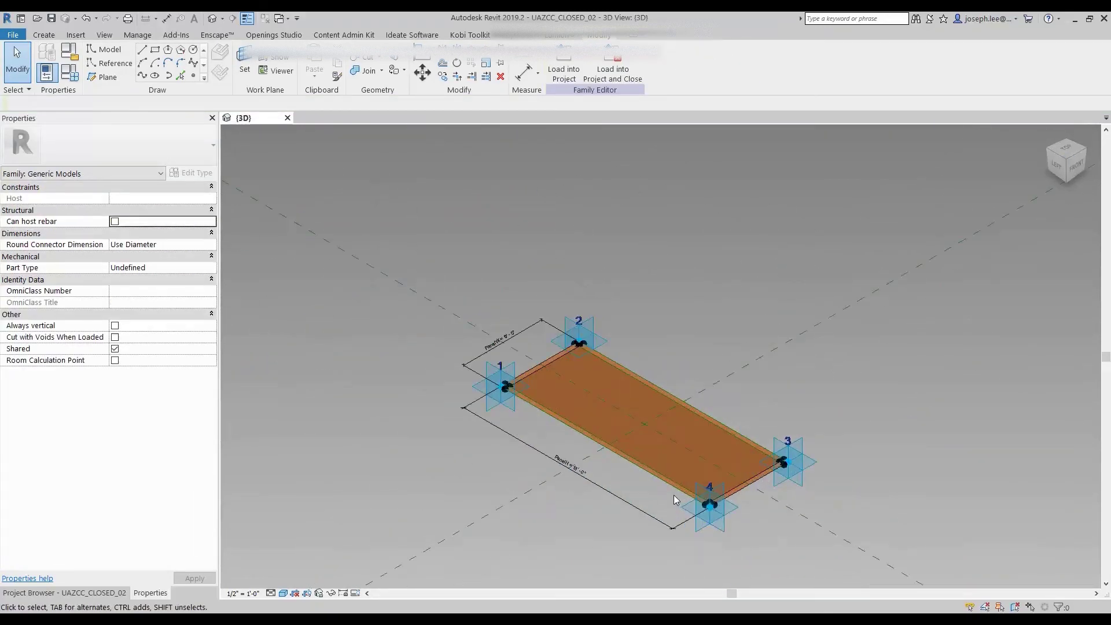
pyautogui.scroll(3, 675, 499)
pyautogui.scroll(1, 634, 501)
pyautogui.scroll(-1, 634, 485)
pyautogui.moveTo(633, 484); pyautogui.dragTo(655, 460, button='middle')
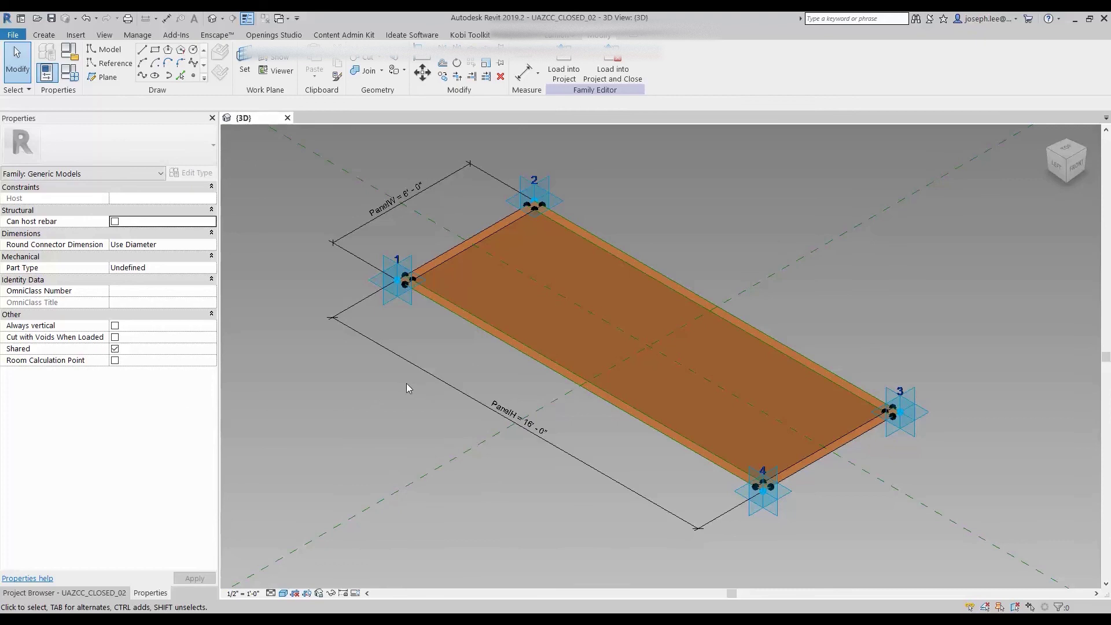
# Open the UAZCC_FRAME_02 frame family from recent documents and orbit to inspect it
pyautogui.click(14, 36)
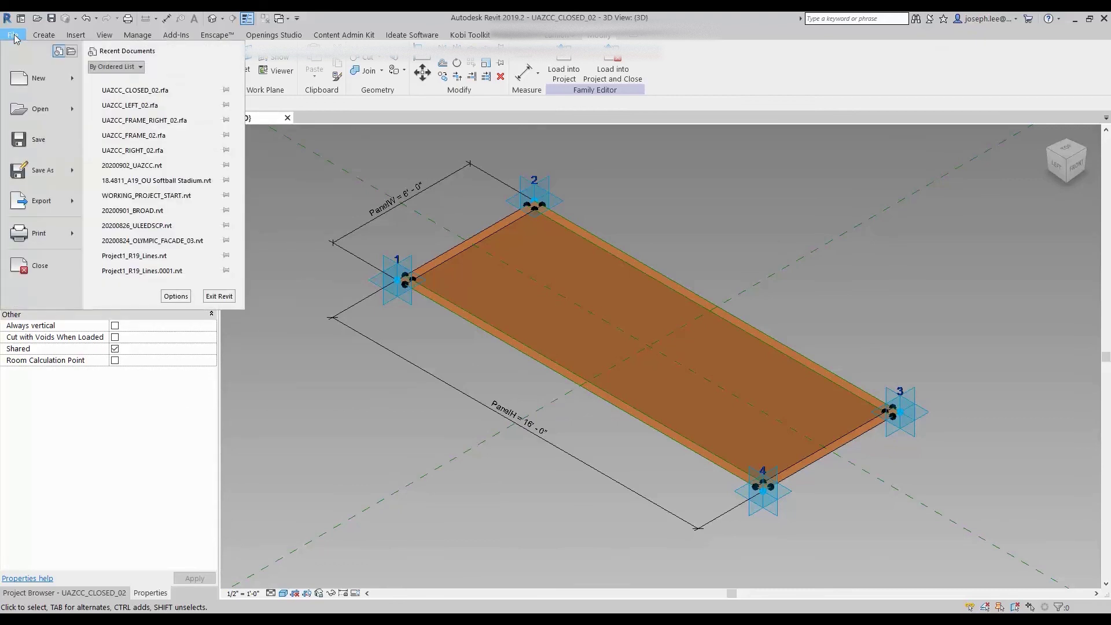
pyautogui.click(163, 135)
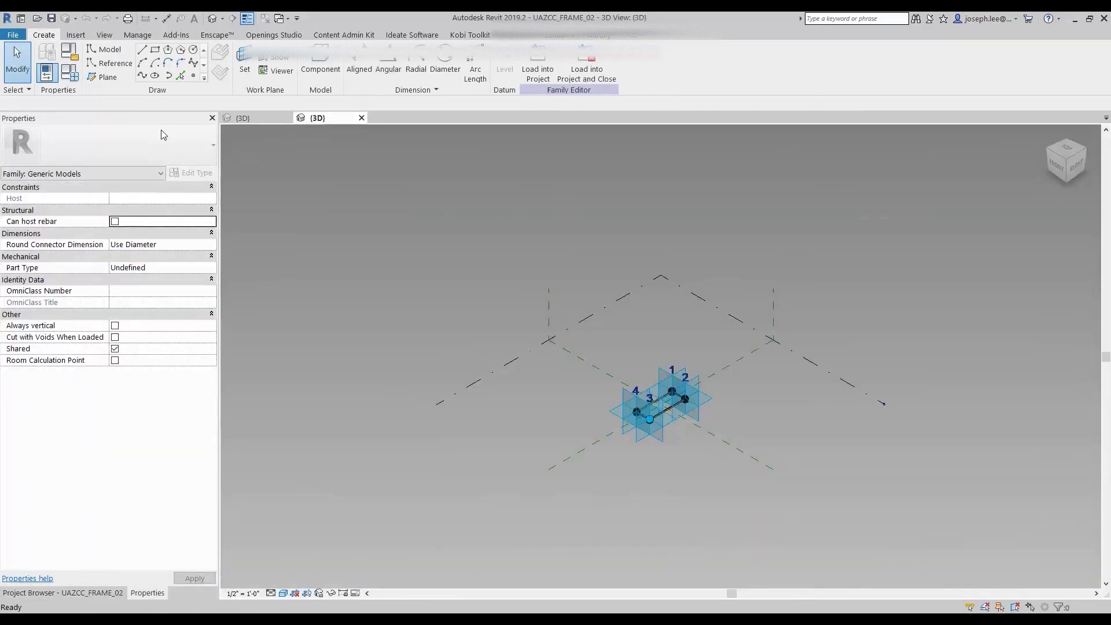
pyautogui.scroll(2, 664, 464)
pyautogui.moveTo(664, 464)
pyautogui.keyDown('shift'); pyautogui.mouseDown(button='middle')
pyautogui.moveTo(866, 488)
pyautogui.moveTo(880, 390)
pyautogui.mouseUp(button='middle'); pyautogui.keyUp('shift')
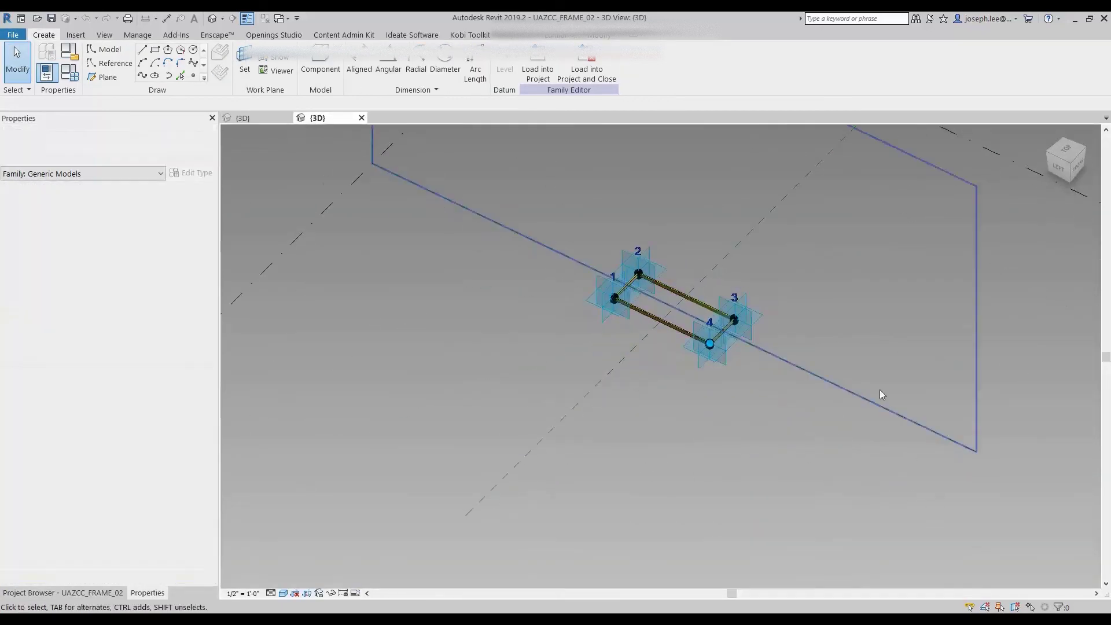
pyautogui.scroll(2, 780, 251)
pyautogui.scroll(1, 813, 515)
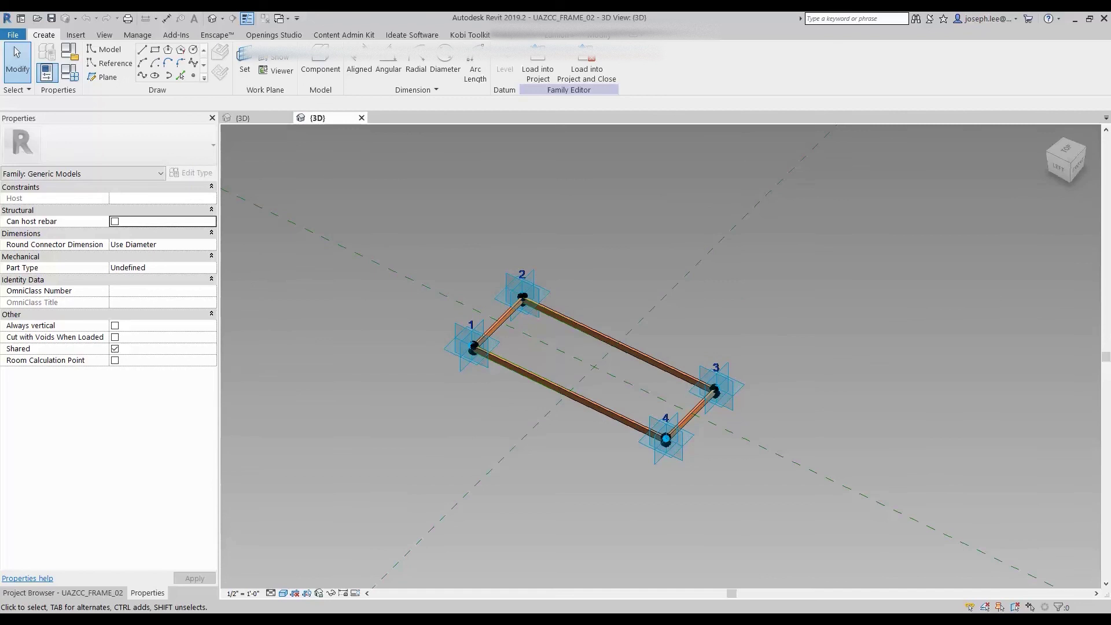
# Save the frame family as UAZCC_FRAME_CLOSED_02.rfa
pyautogui.click(11, 36)
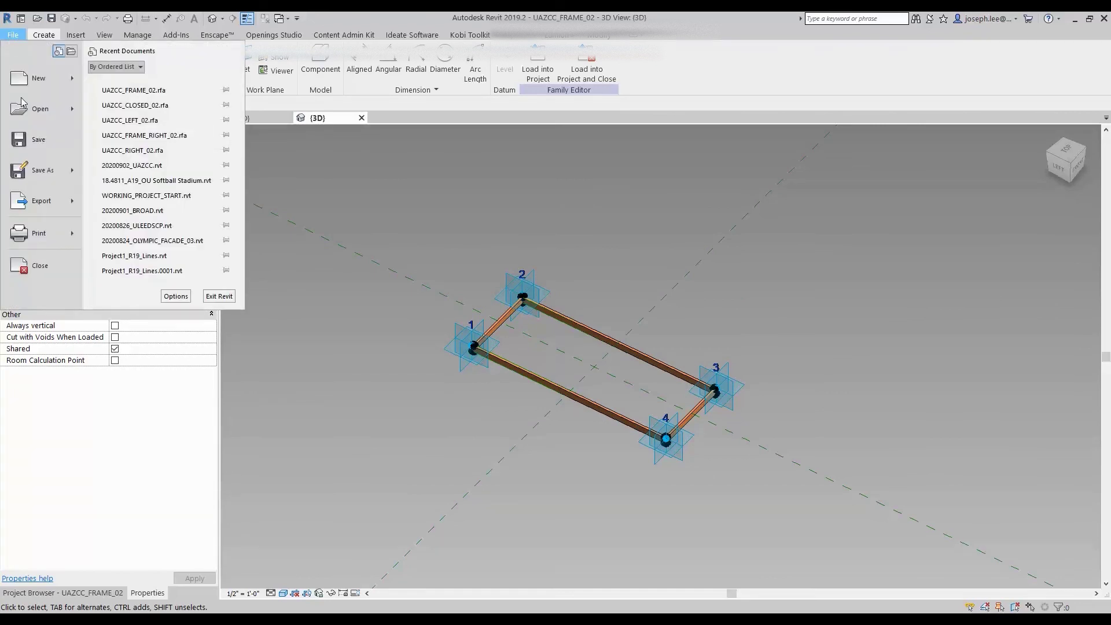
pyautogui.moveTo(40, 170)
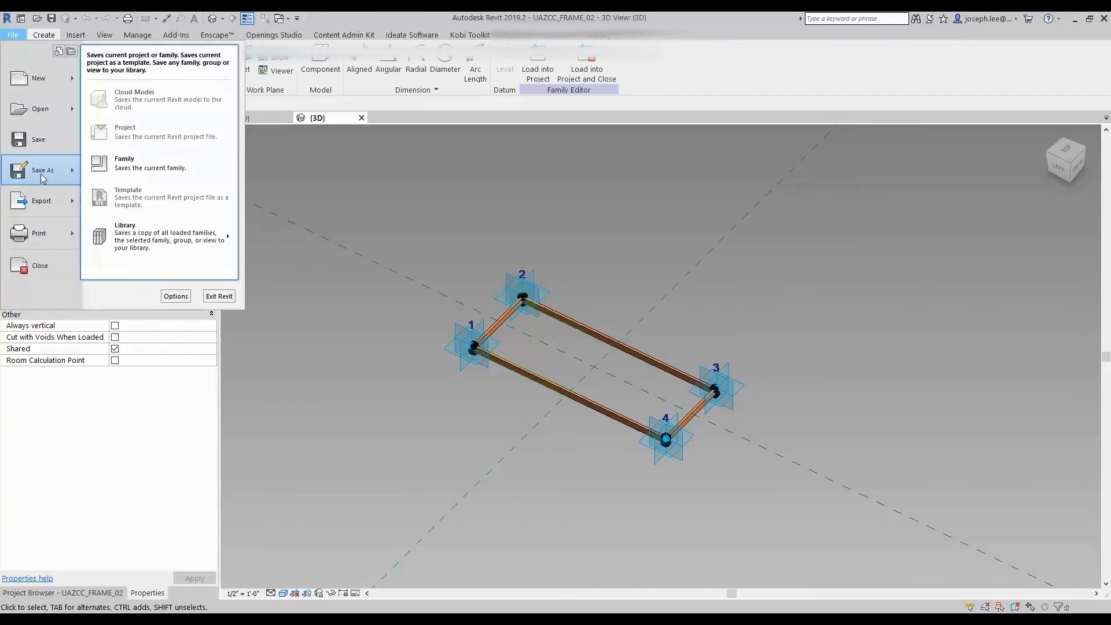
pyautogui.click(103, 171)
pyautogui.write('UAZCC_FRAME_CLOSED_02.rfa')
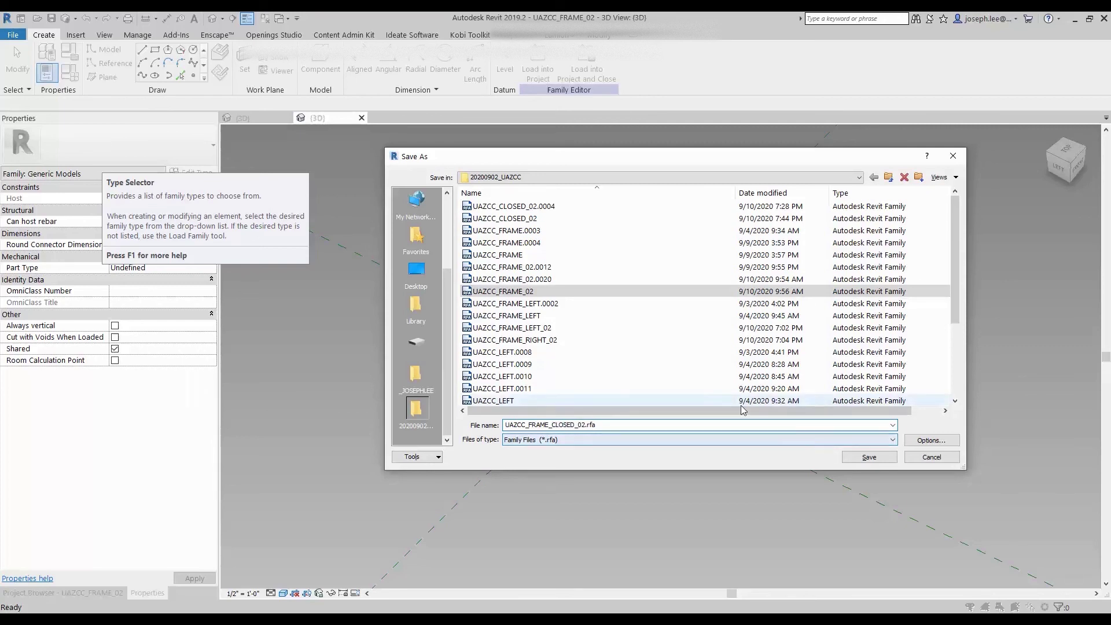
pyautogui.click(929, 441)
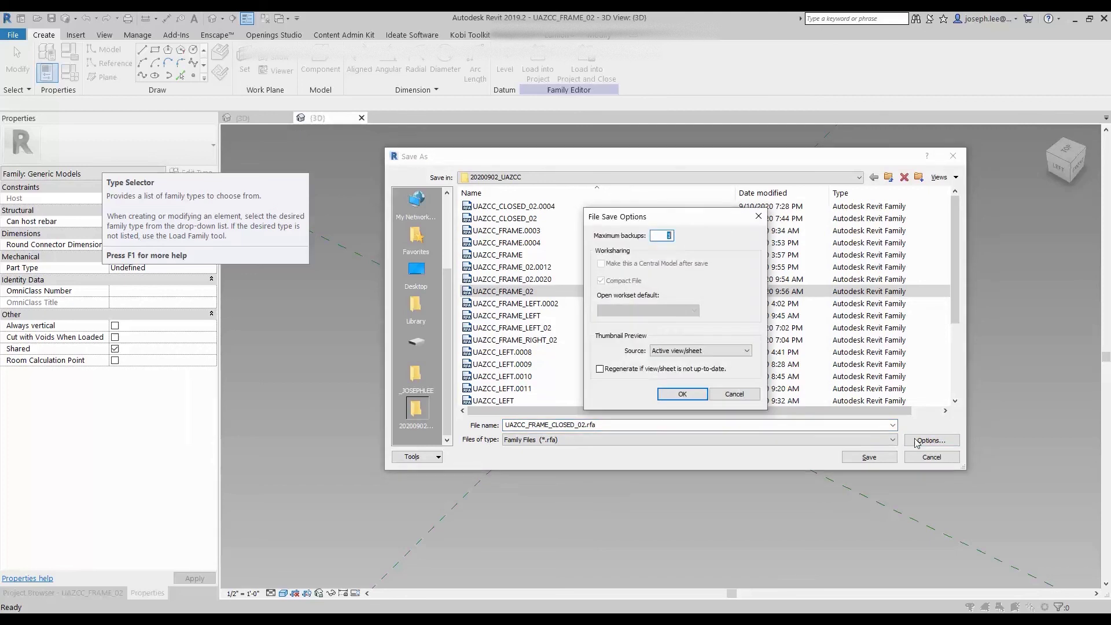
pyautogui.click(706, 394)
pyautogui.click(877, 457)
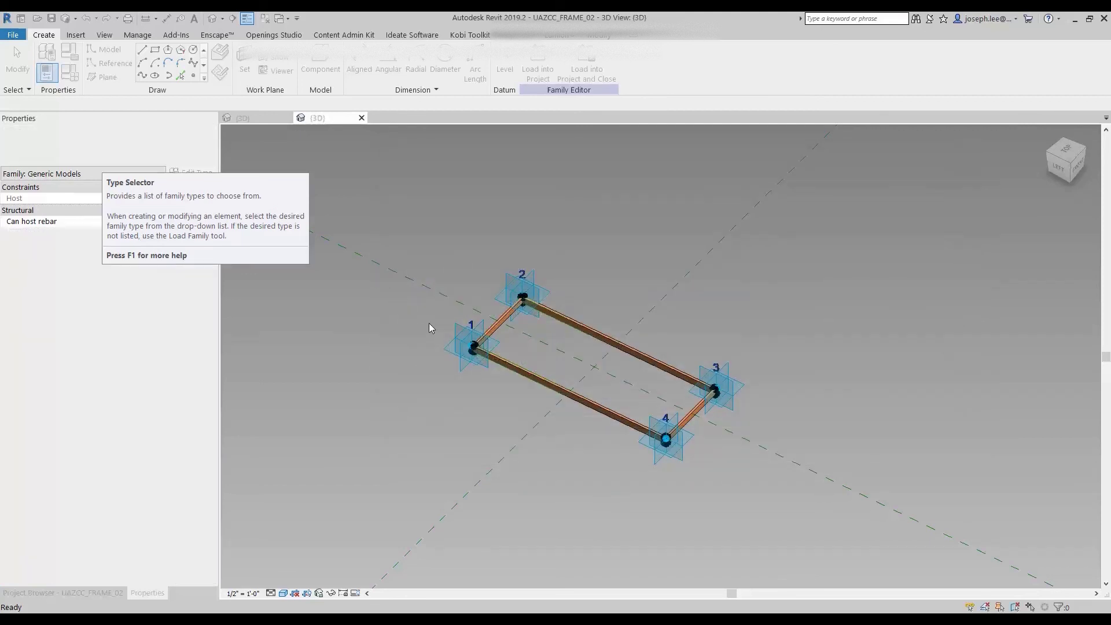
pyautogui.scroll(-1, 355, 347)
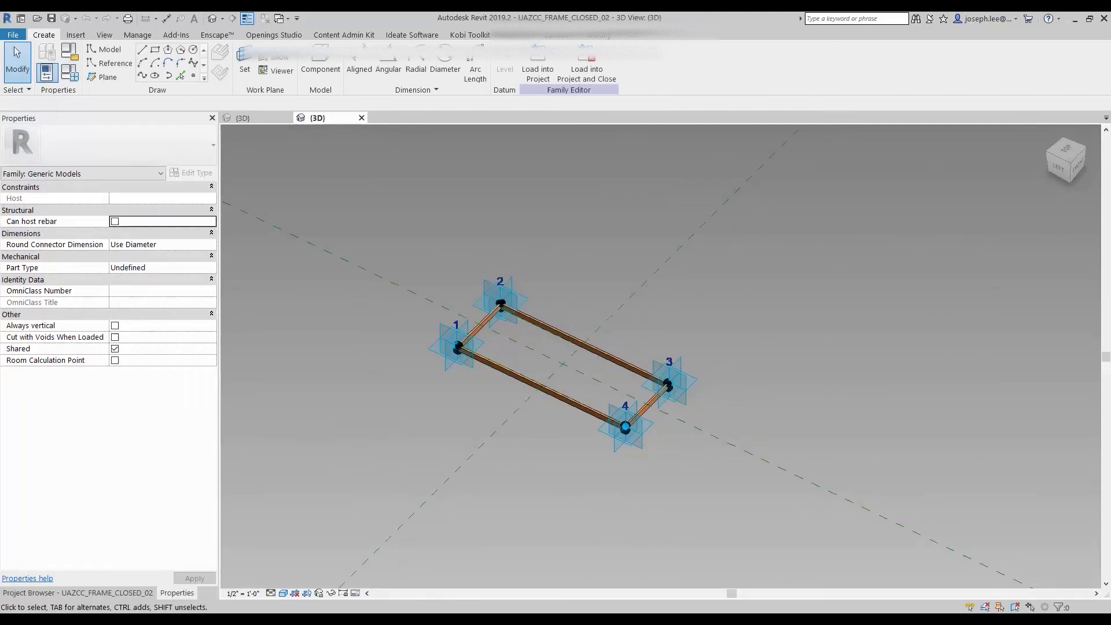
# Load the UAZCC_CLOSED_02 panel family into the frame family
pyautogui.click(269, 119)
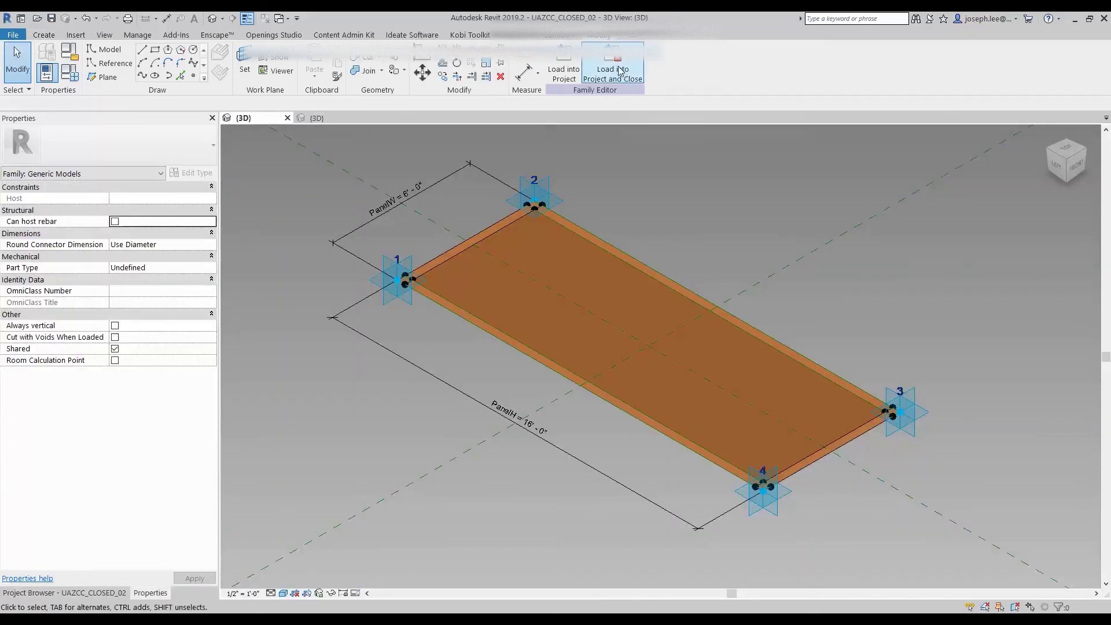
pyautogui.click(618, 69)
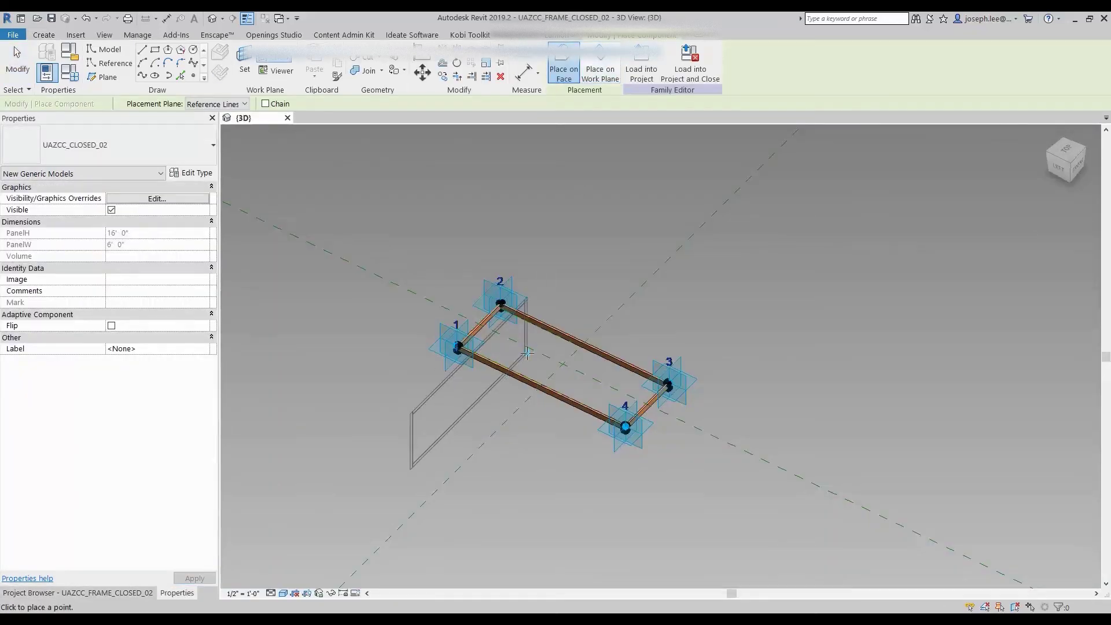
pyautogui.keyDown('shift'); pyautogui.moveTo(573, 421); pyautogui.dragTo(546, 397, button='middle'); pyautogui.keyUp('shift')
pyautogui.scroll(3, 504, 359)
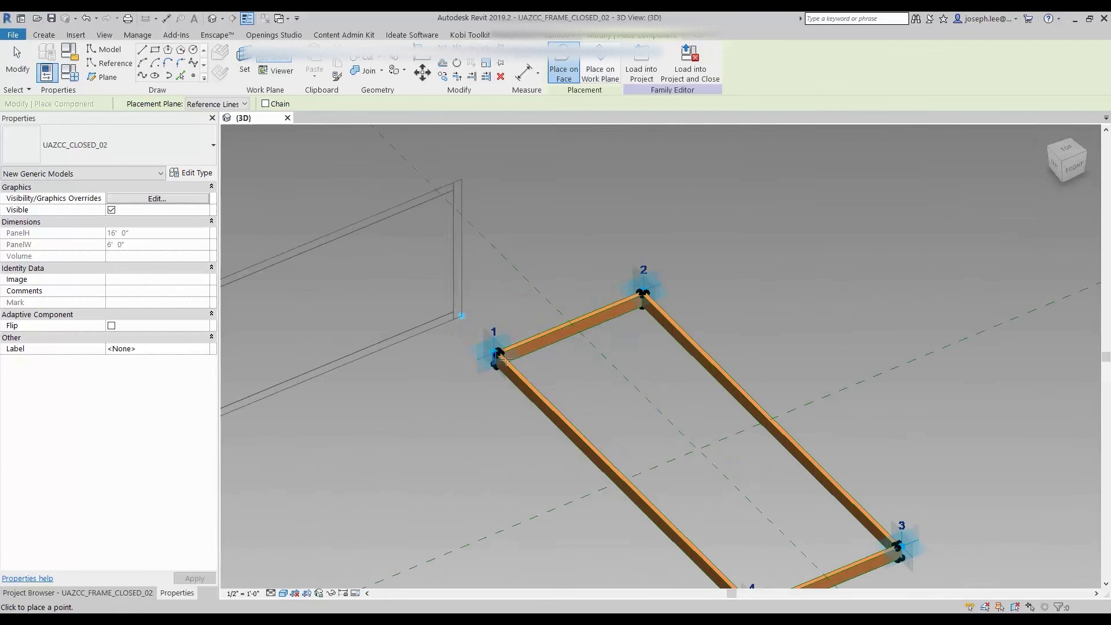
pyautogui.scroll(3, 501, 357)
pyautogui.scroll(3, 492, 362)
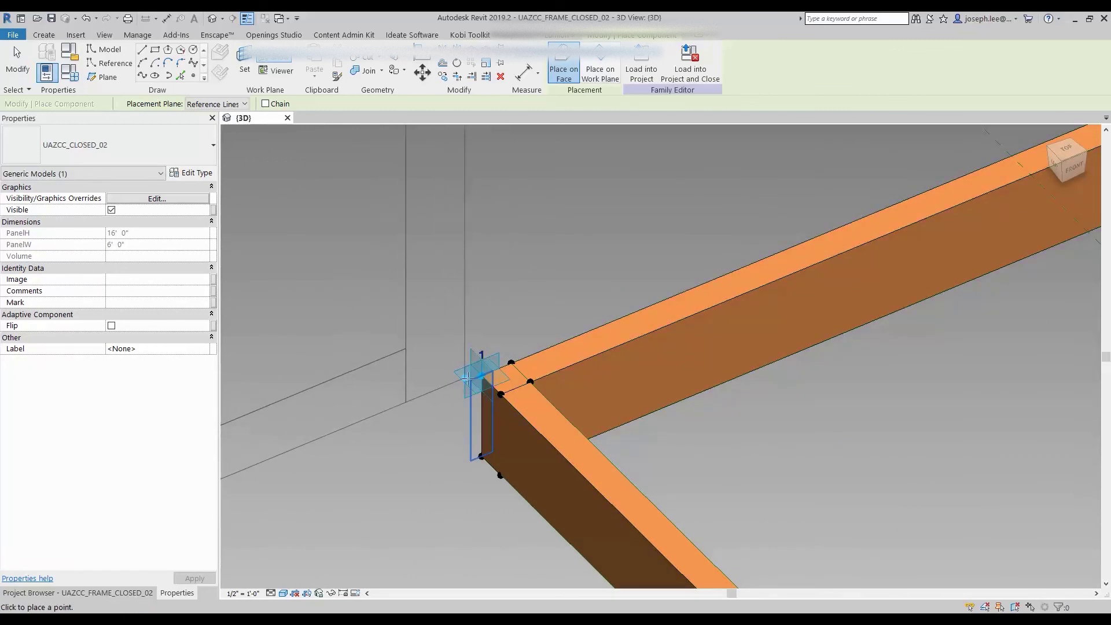
# Place panel points 1 and 2 on the frame's first two corners
pyautogui.click(481, 376)
pyautogui.scroll(-3, 481, 376)
pyautogui.scroll(-2, 439, 371)
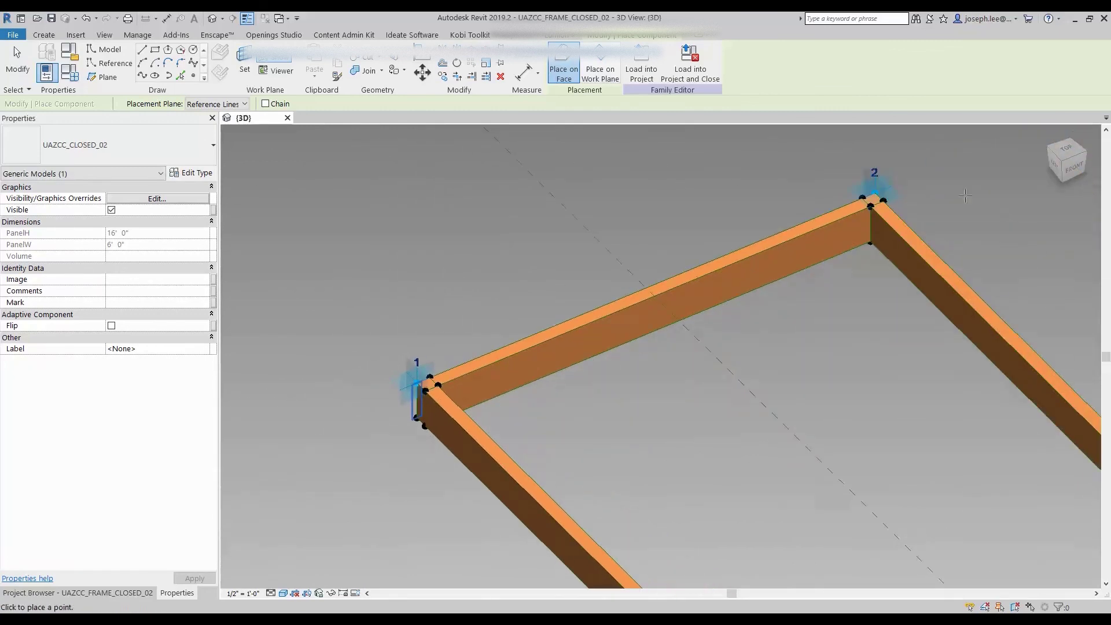
pyautogui.scroll(2, 850, 196)
pyautogui.scroll(2, 880, 196)
pyautogui.scroll(2, 871, 198)
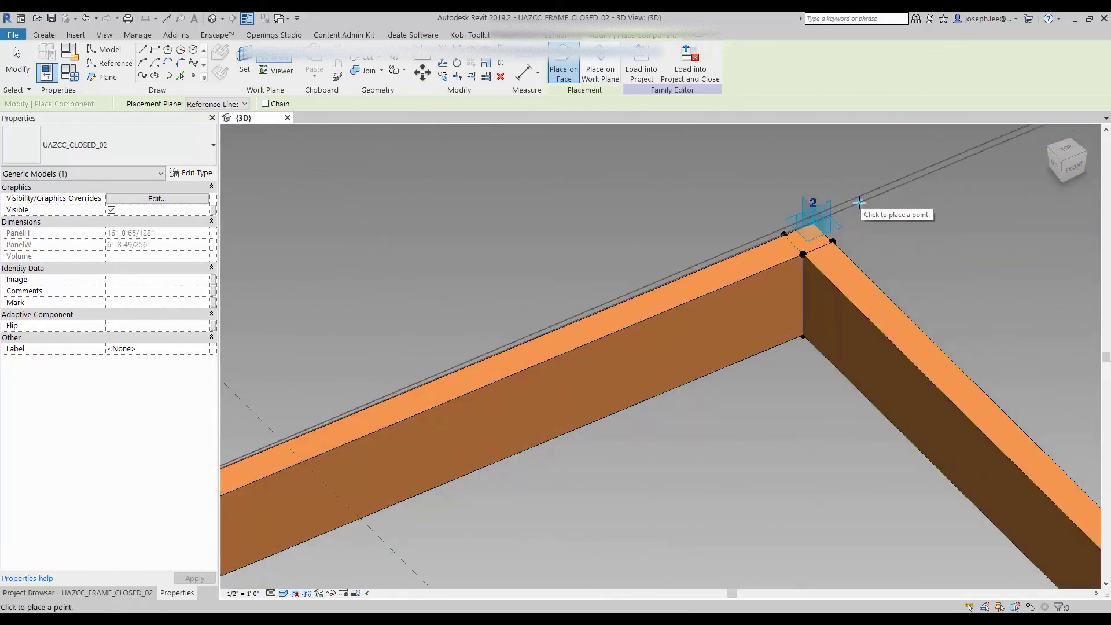
pyautogui.scroll(-1, 397, 206)
pyautogui.scroll(-3, 401, 187)
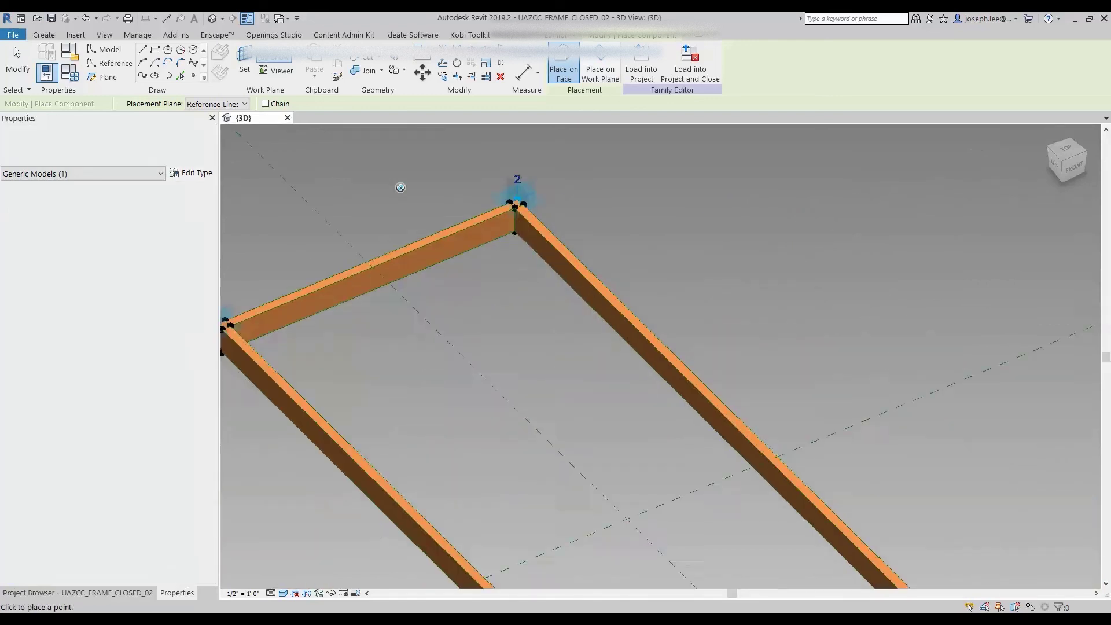
pyautogui.click(400, 187)
pyautogui.scroll(-3, 400, 187)
pyautogui.scroll(1, 735, 449)
pyautogui.scroll(3, 752, 460)
pyautogui.scroll(2, 748, 445)
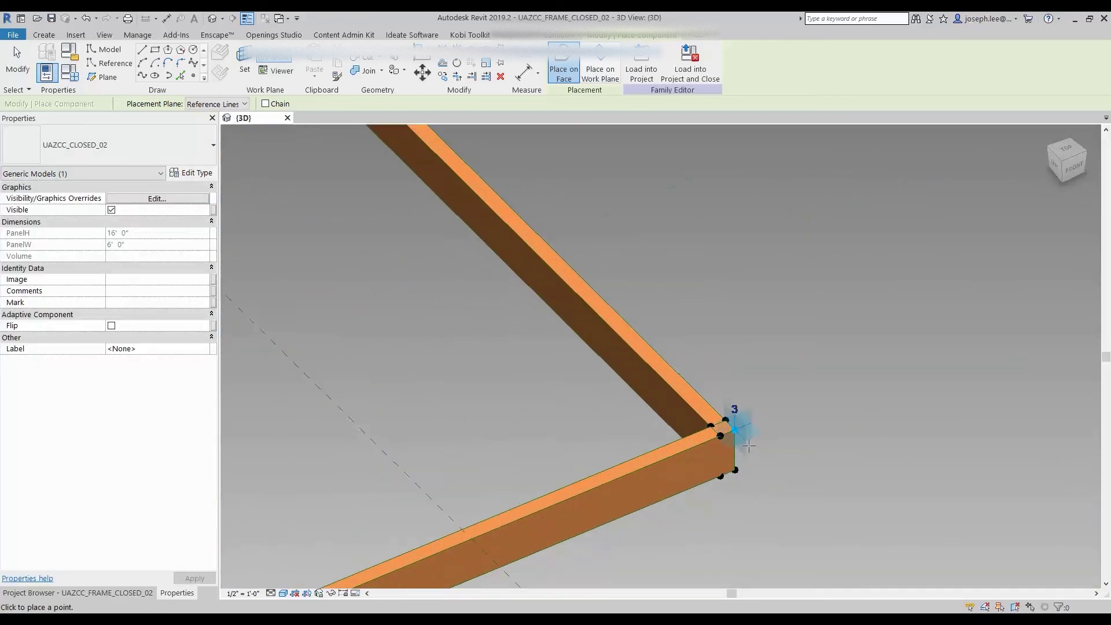
pyautogui.scroll(1, 748, 446)
pyautogui.scroll(1, 698, 379)
# Place panel points 3 and 4 on the remaining corners and stop placing panels
pyautogui.click(698, 379)
pyautogui.scroll(-1, 998, 327)
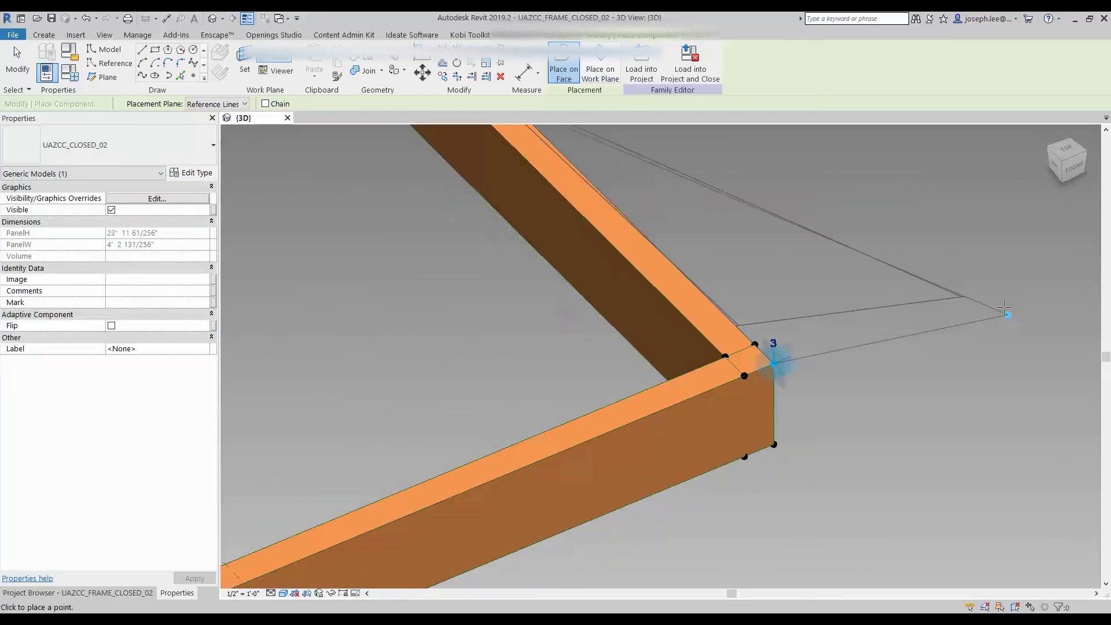
pyautogui.scroll(-1, 1003, 307)
pyautogui.scroll(-1, 839, 347)
pyautogui.scroll(2, 441, 514)
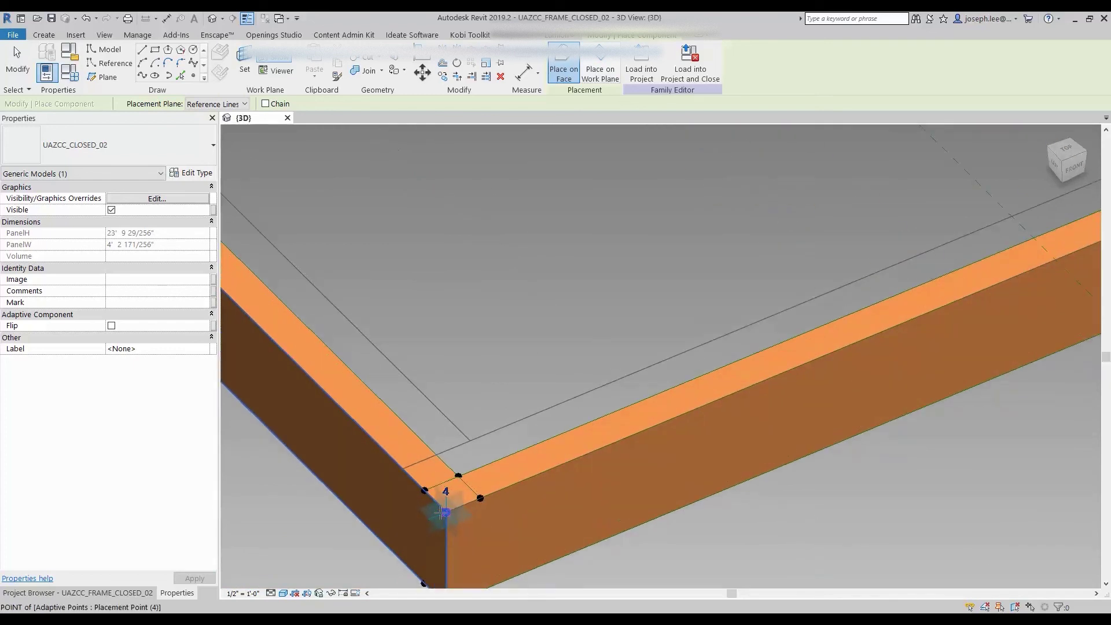
pyautogui.click(439, 508)
pyautogui.press('Escape')
pyautogui.scroll(-1, 463, 497)
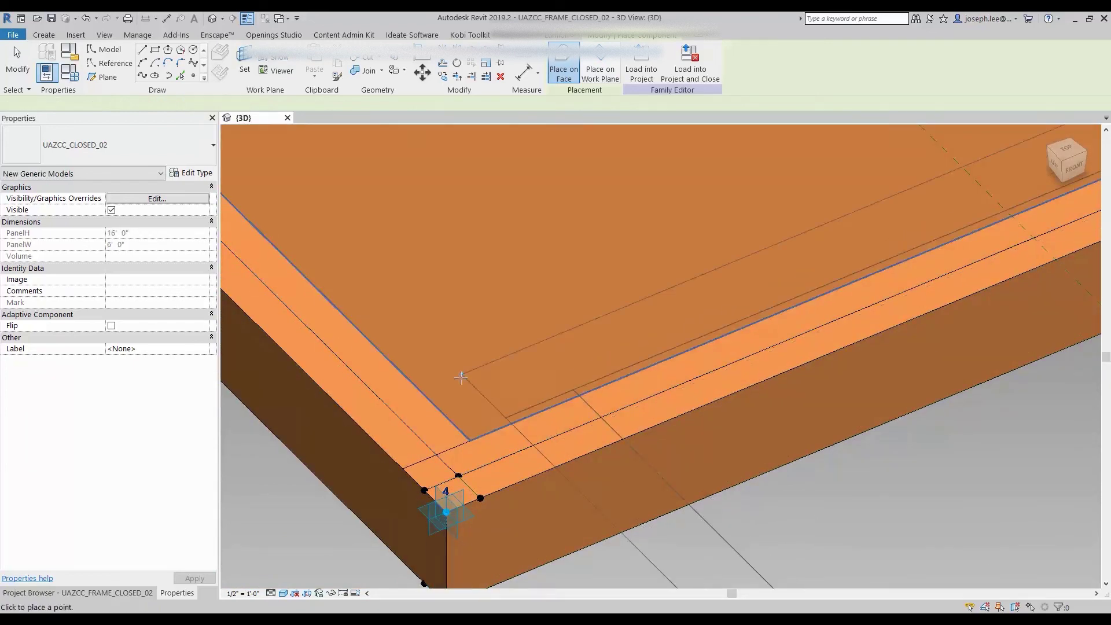
pyautogui.scroll(-1, 492, 491)
pyautogui.scroll(-1, 625, 486)
pyautogui.scroll(-3, 626, 471)
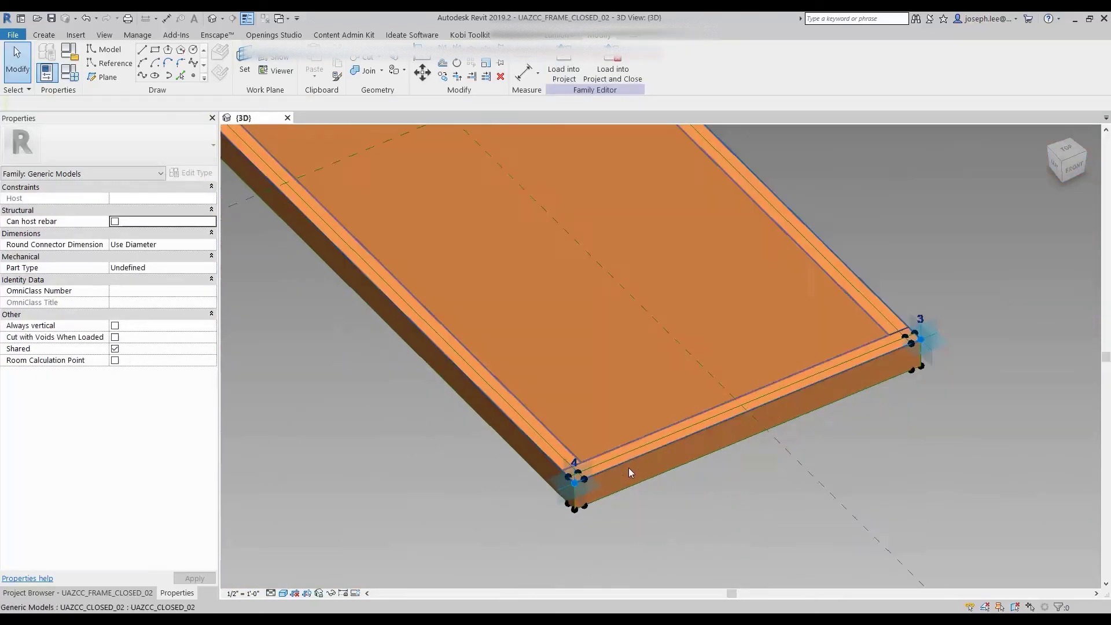
pyautogui.scroll(-3, 629, 467)
# Raise the frame's adaptive point 1 to flex the panel, then dismiss the warning
pyautogui.moveTo(635, 470)
pyautogui.keyDown('shift'); pyautogui.mouseDown(button='middle')
pyautogui.moveTo(671, 533)
pyautogui.moveTo(743, 444)
pyautogui.moveTo(774, 322)
pyautogui.moveTo(704, 528)
pyautogui.moveTo(456, 450)
pyautogui.mouseUp(button='middle'); pyautogui.keyUp('shift')
pyautogui.scroll(2, 341, 242)
pyautogui.scroll(3, 343, 247)
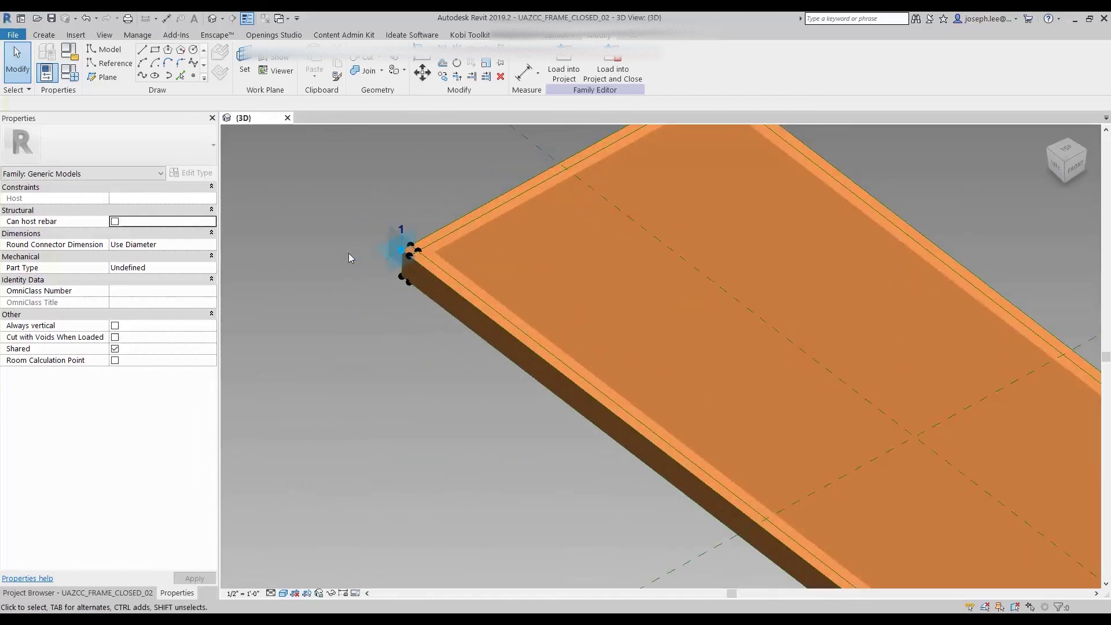
pyautogui.click(401, 250)
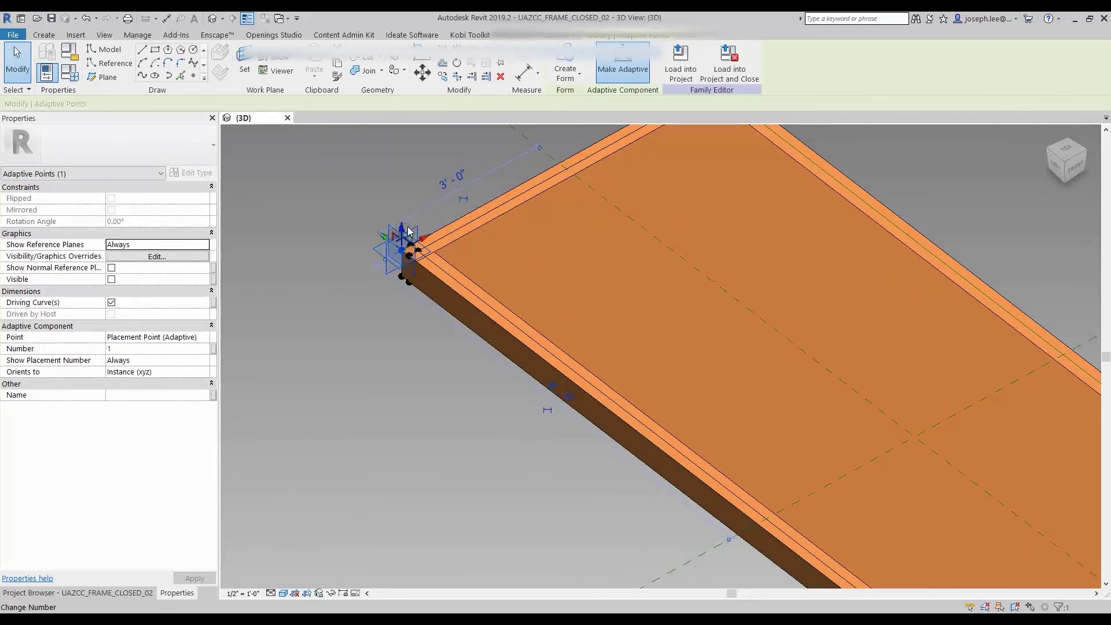
pyautogui.moveTo(404, 234); pyautogui.dragTo(401, 181)
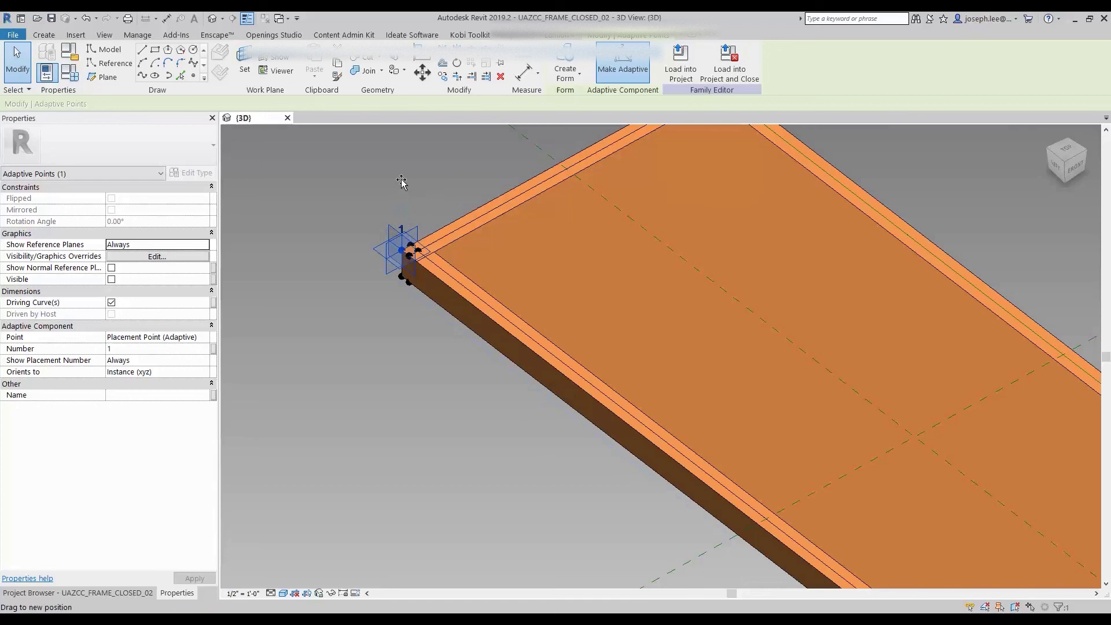
pyautogui.click(368, 359)
pyautogui.scroll(-2, 363, 342)
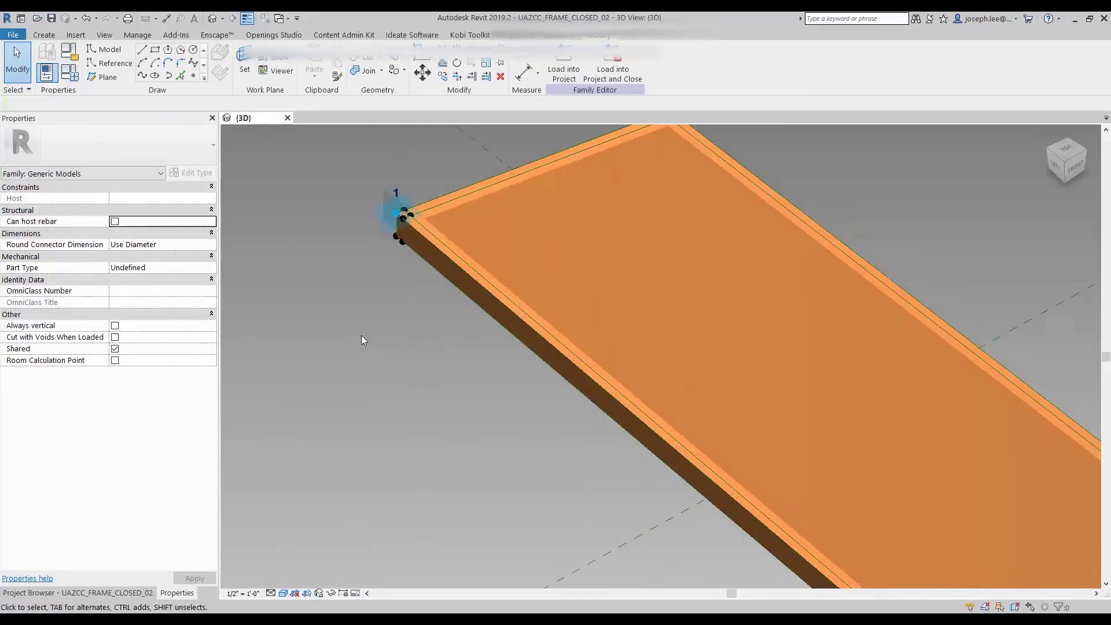
pyautogui.scroll(-3, 382, 377)
pyautogui.scroll(-3, 486, 475)
pyautogui.moveTo(566, 541)
pyautogui.keyDown('shift'); pyautogui.mouseDown(button='middle')
pyautogui.moveTo(660, 391)
pyautogui.moveTo(590, 515)
pyautogui.mouseUp(button='middle'); pyautogui.keyUp('shift')
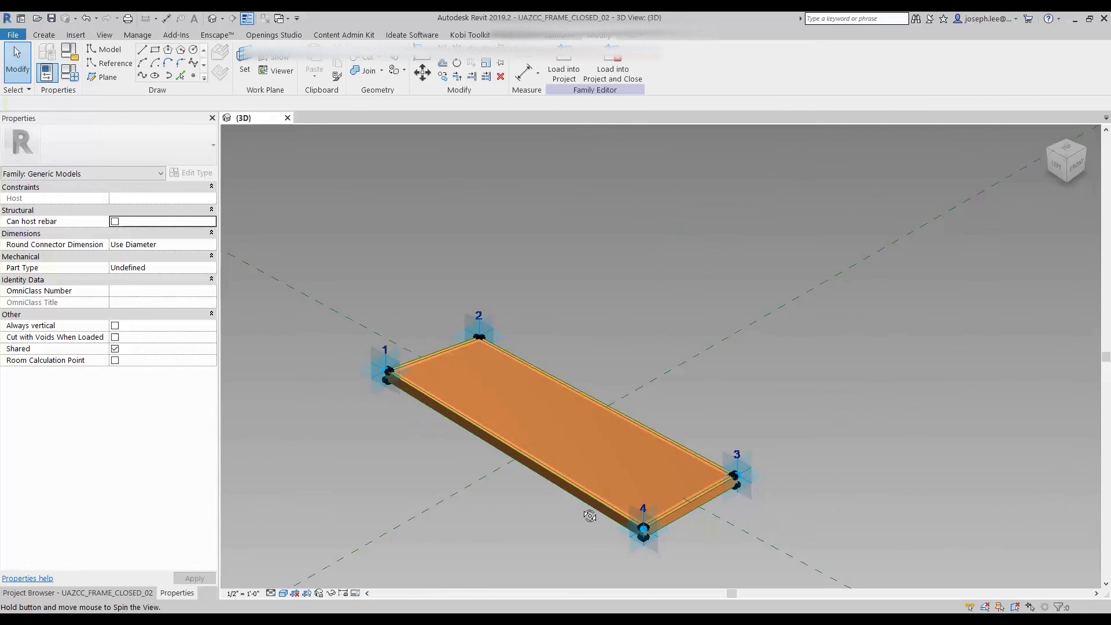
# Move adaptive point 3 toward point 4, inspect the distortion, then undo it
pyautogui.click(739, 464)
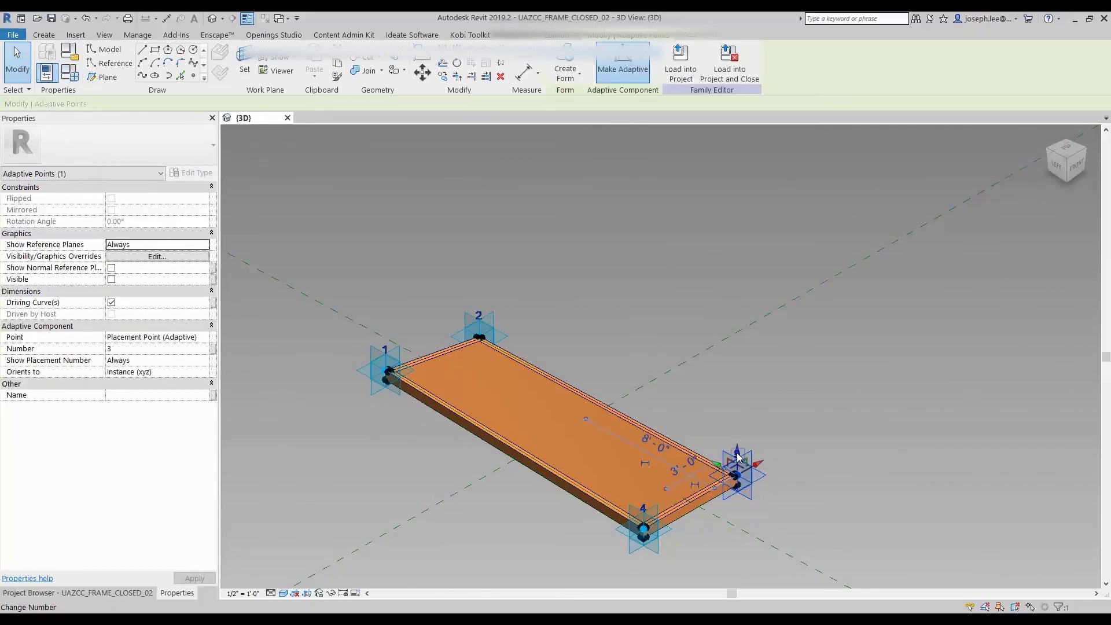
pyautogui.moveTo(739, 457); pyautogui.dragTo(745, 531)
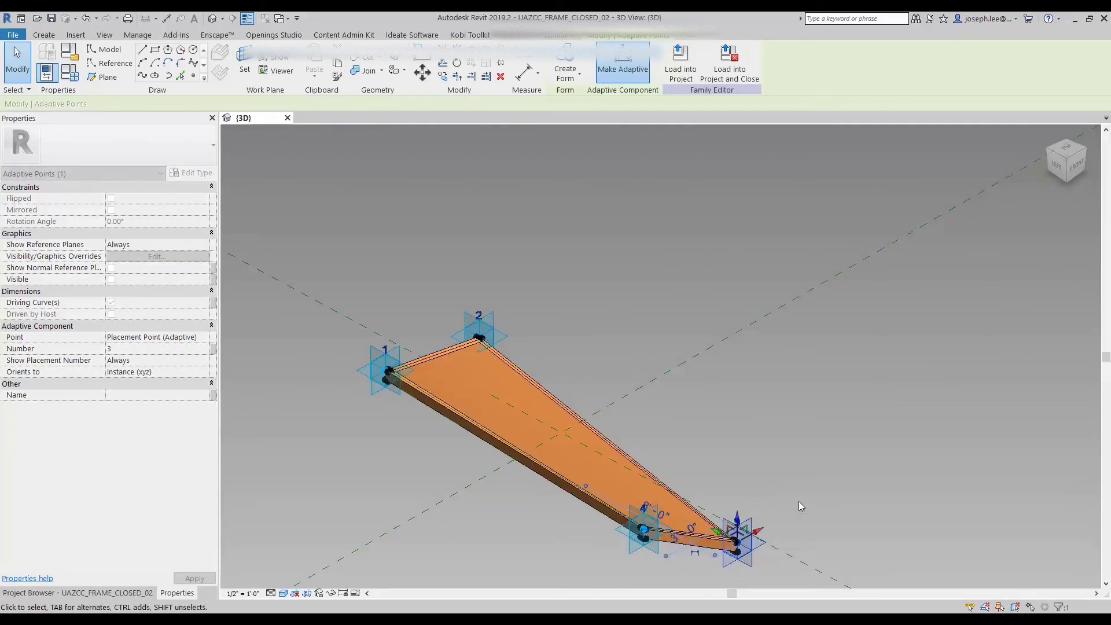
pyautogui.click(849, 488)
pyautogui.moveTo(850, 487)
pyautogui.keyDown('shift'); pyautogui.mouseDown(button='middle')
pyautogui.moveTo(822, 322)
pyautogui.moveTo(803, 330)
pyautogui.moveTo(759, 459)
pyautogui.moveTo(665, 302)
pyautogui.moveTo(738, 423)
pyautogui.moveTo(744, 345)
pyautogui.moveTo(784, 365)
pyautogui.moveTo(807, 483)
pyautogui.mouseUp(button='middle'); pyautogui.keyUp('shift')
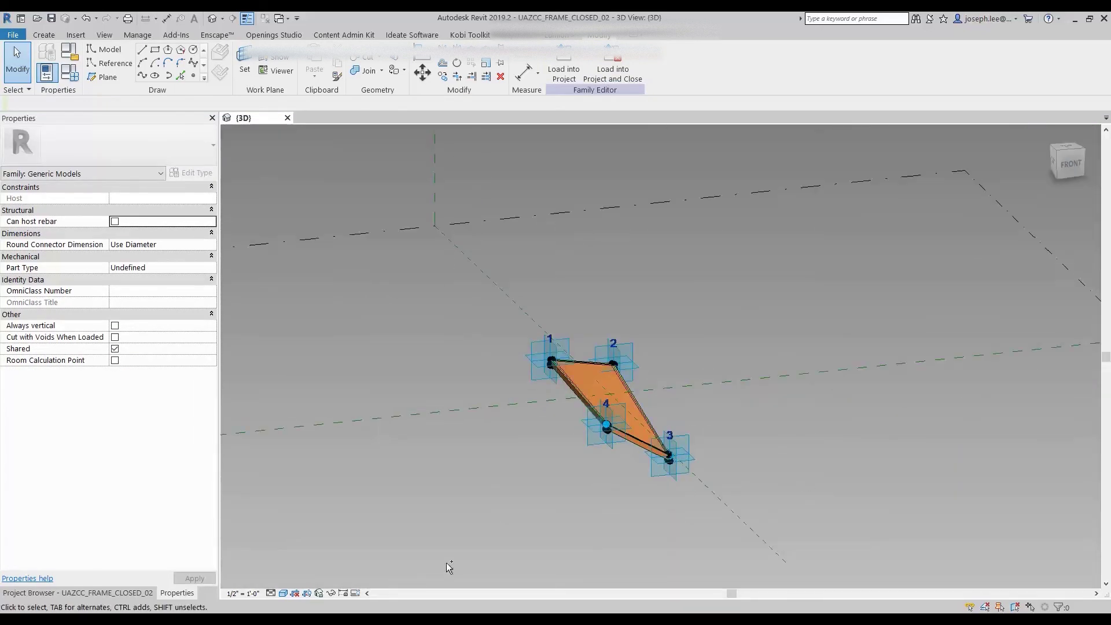
pyautogui.hotkey('ctrl', 'z')
# View the frame from TOP, centre it, and save the UAZCC_FRAME_CLOSED_02 family
pyautogui.scroll(3, 446, 561)
pyautogui.scroll(-4, 574, 252)
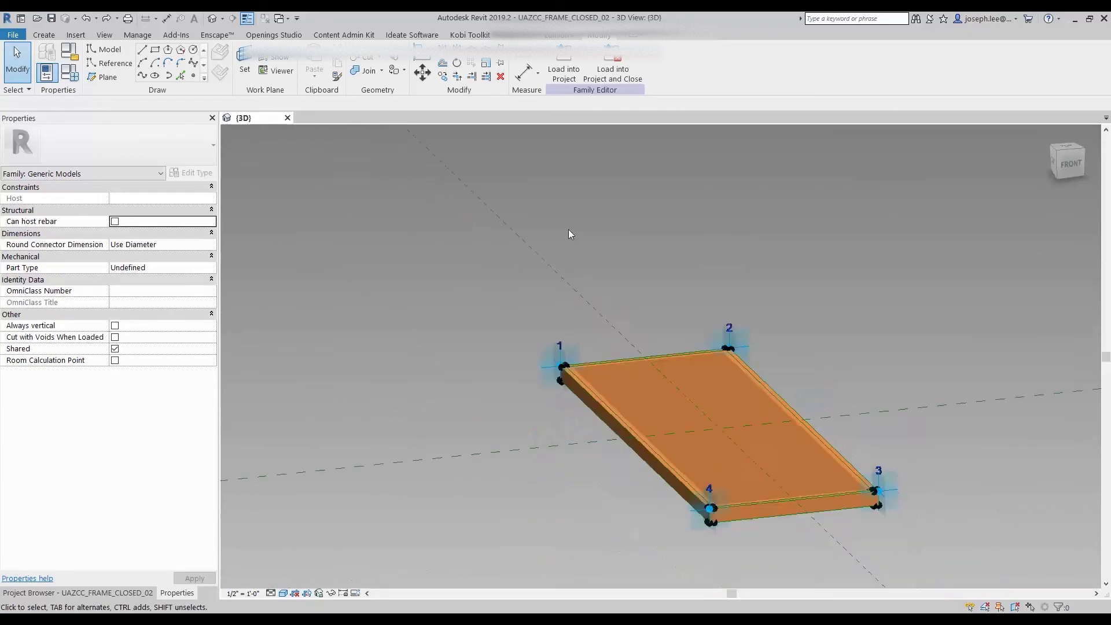
pyautogui.moveTo(571, 236)
pyautogui.keyDown('shift'); pyautogui.mouseDown(button='middle')
pyautogui.moveTo(570, 520)
pyautogui.moveTo(1110, 204)
pyautogui.mouseUp(button='middle'); pyautogui.keyUp('shift')
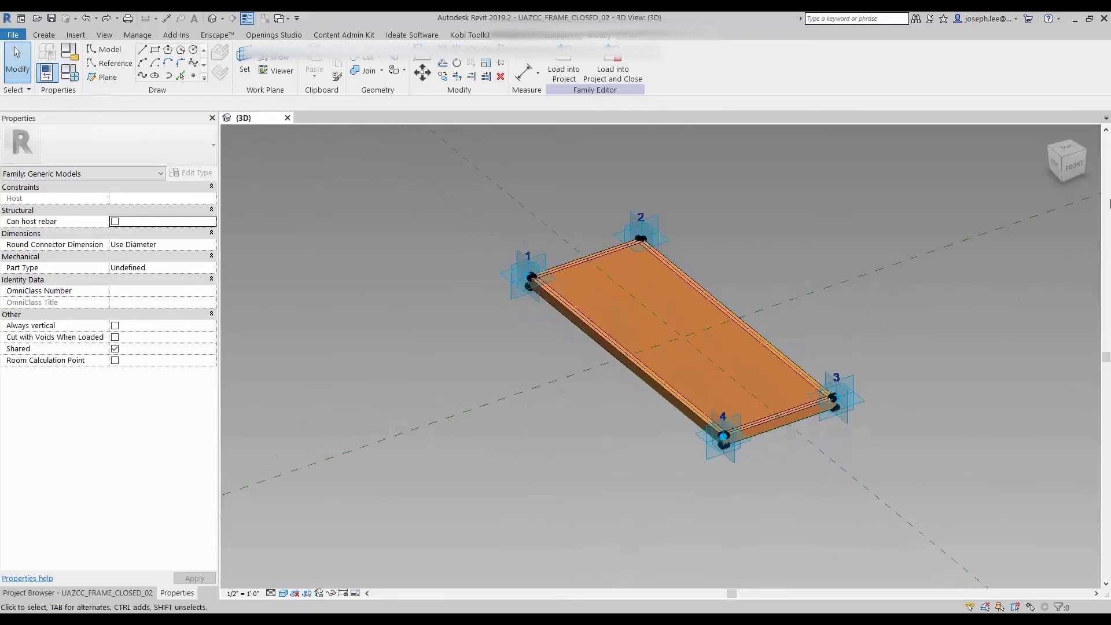
pyautogui.click(1065, 149)
pyautogui.scroll(3, 677, 345)
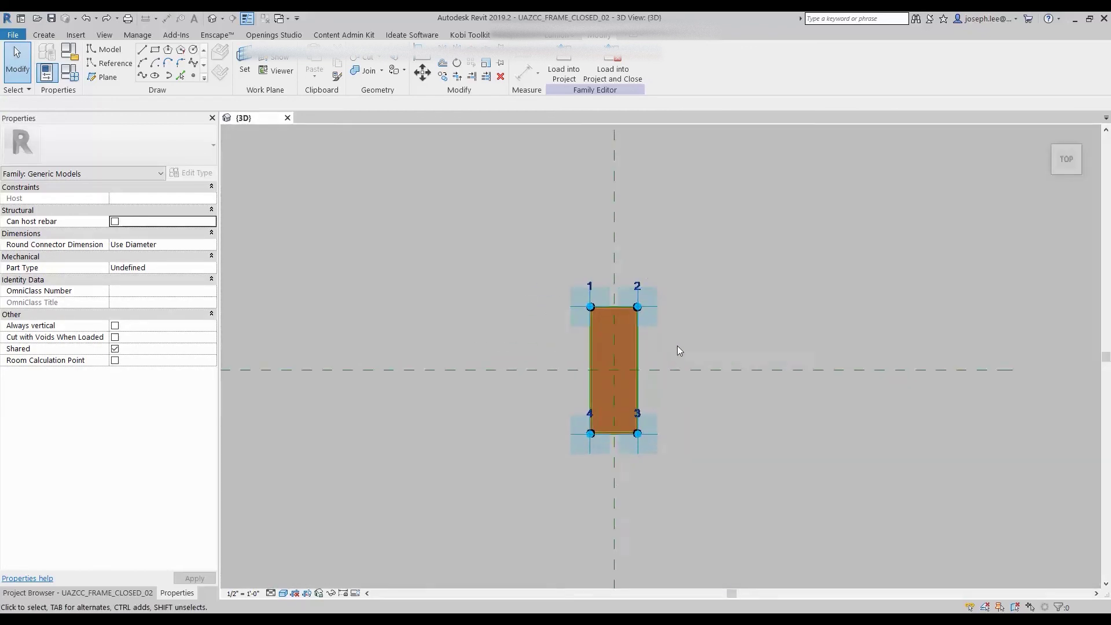
pyautogui.scroll(3, 672, 346)
pyautogui.scroll(3, 672, 346)
pyautogui.moveTo(669, 357); pyautogui.dragTo(740, 335, button='middle')
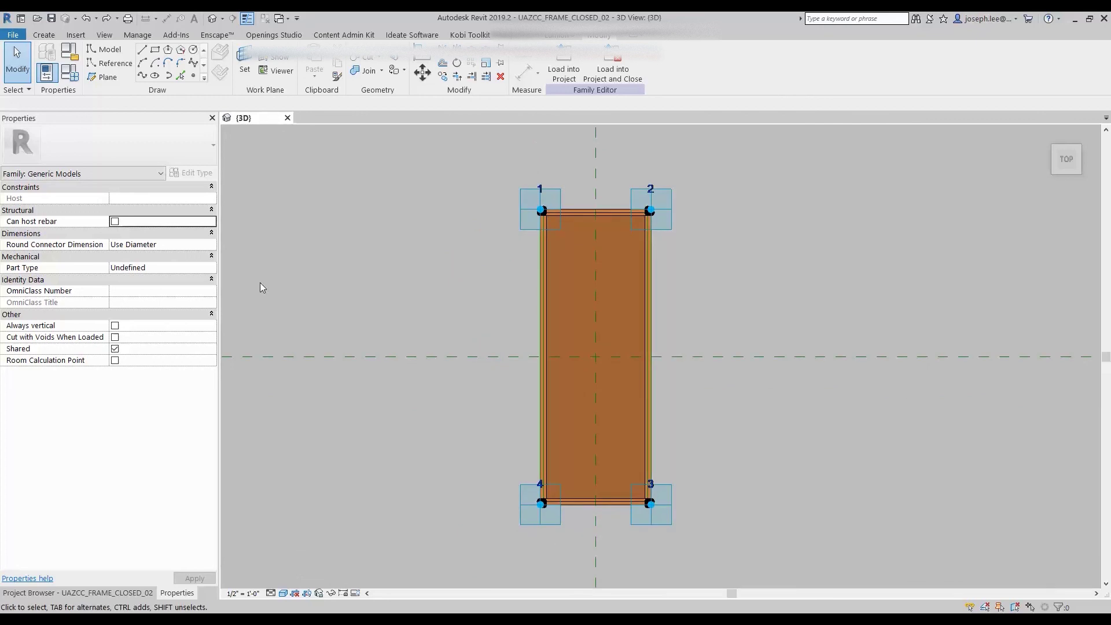
pyautogui.click(52, 19)
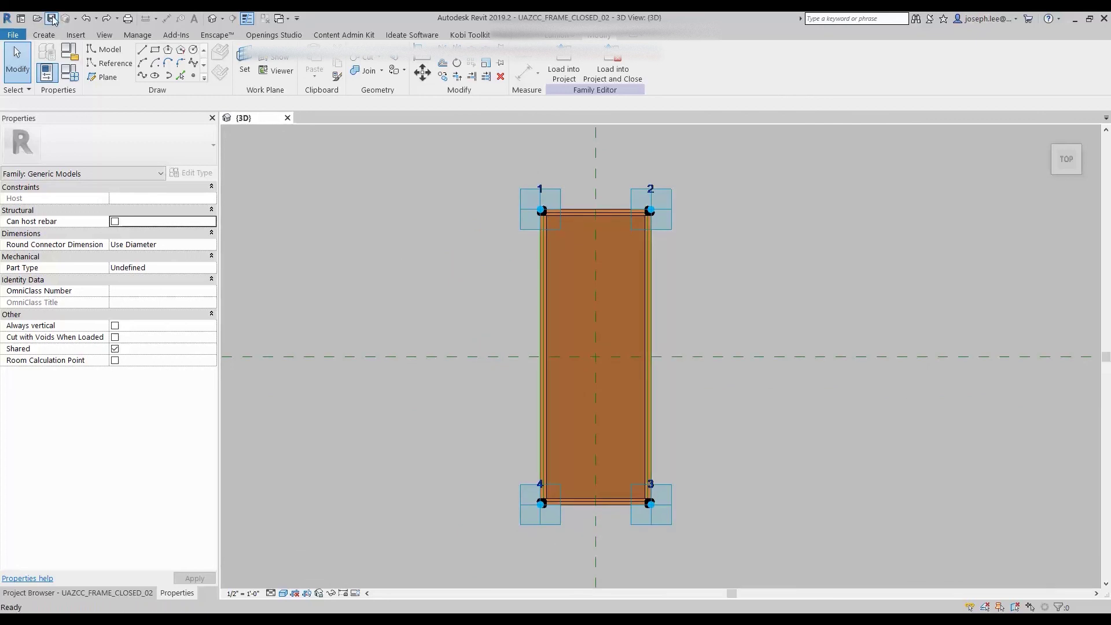